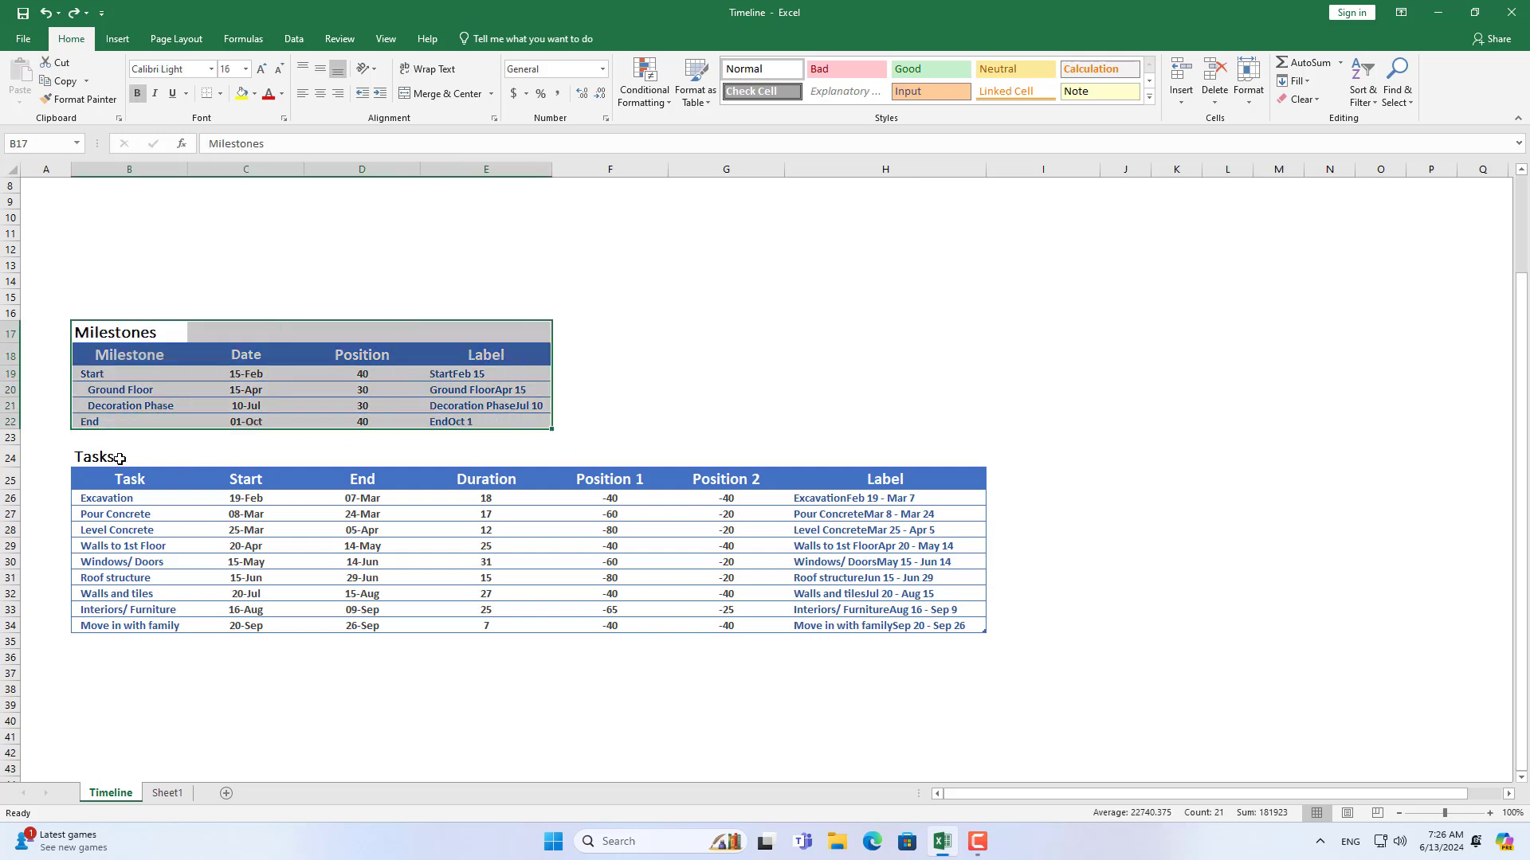
Select the Milestones Date and Position cells C18:C22 and D18:D22 together.
{"action": "left_click_drag", "start_coordinate": [120, 458], "coordinate": [895, 623]}
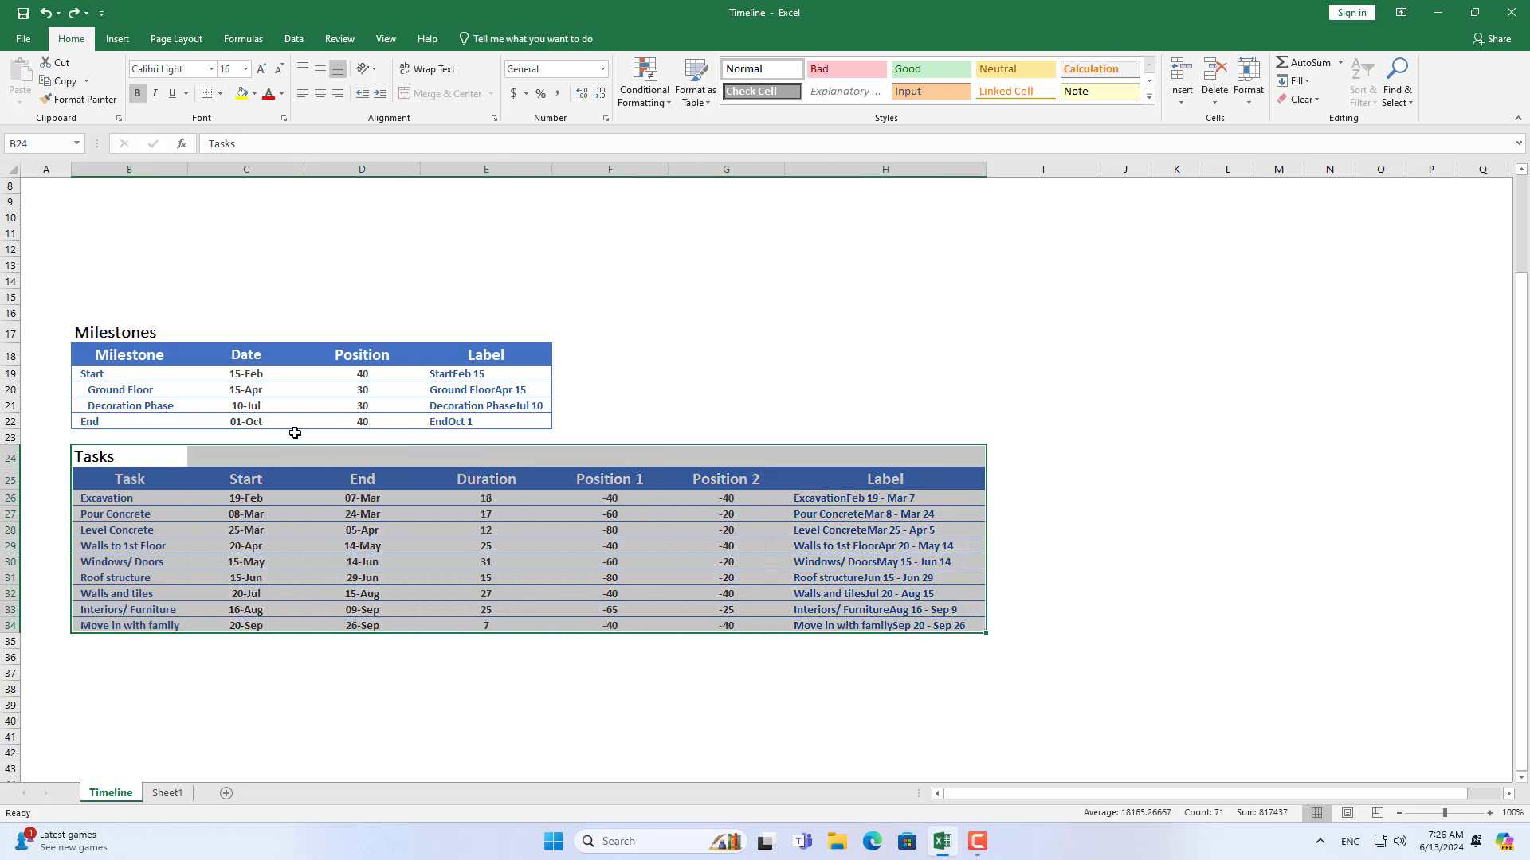
{"action": "left_click_drag", "start_coordinate": [245, 352], "coordinate": [267, 420]}
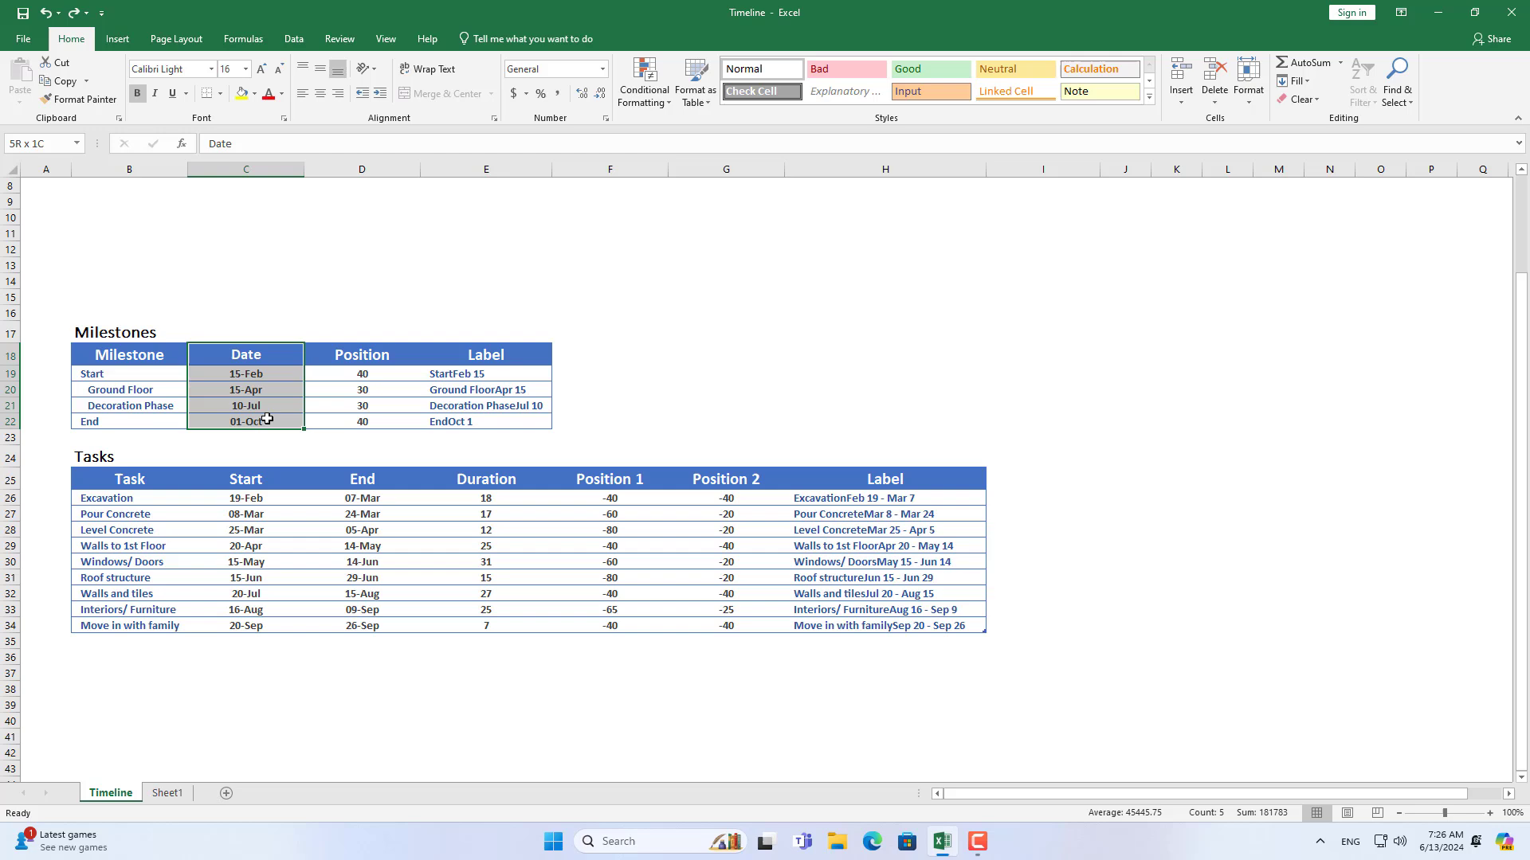
{"action": "left_click_drag", "start_coordinate": [345, 358], "coordinate": [361, 422]}
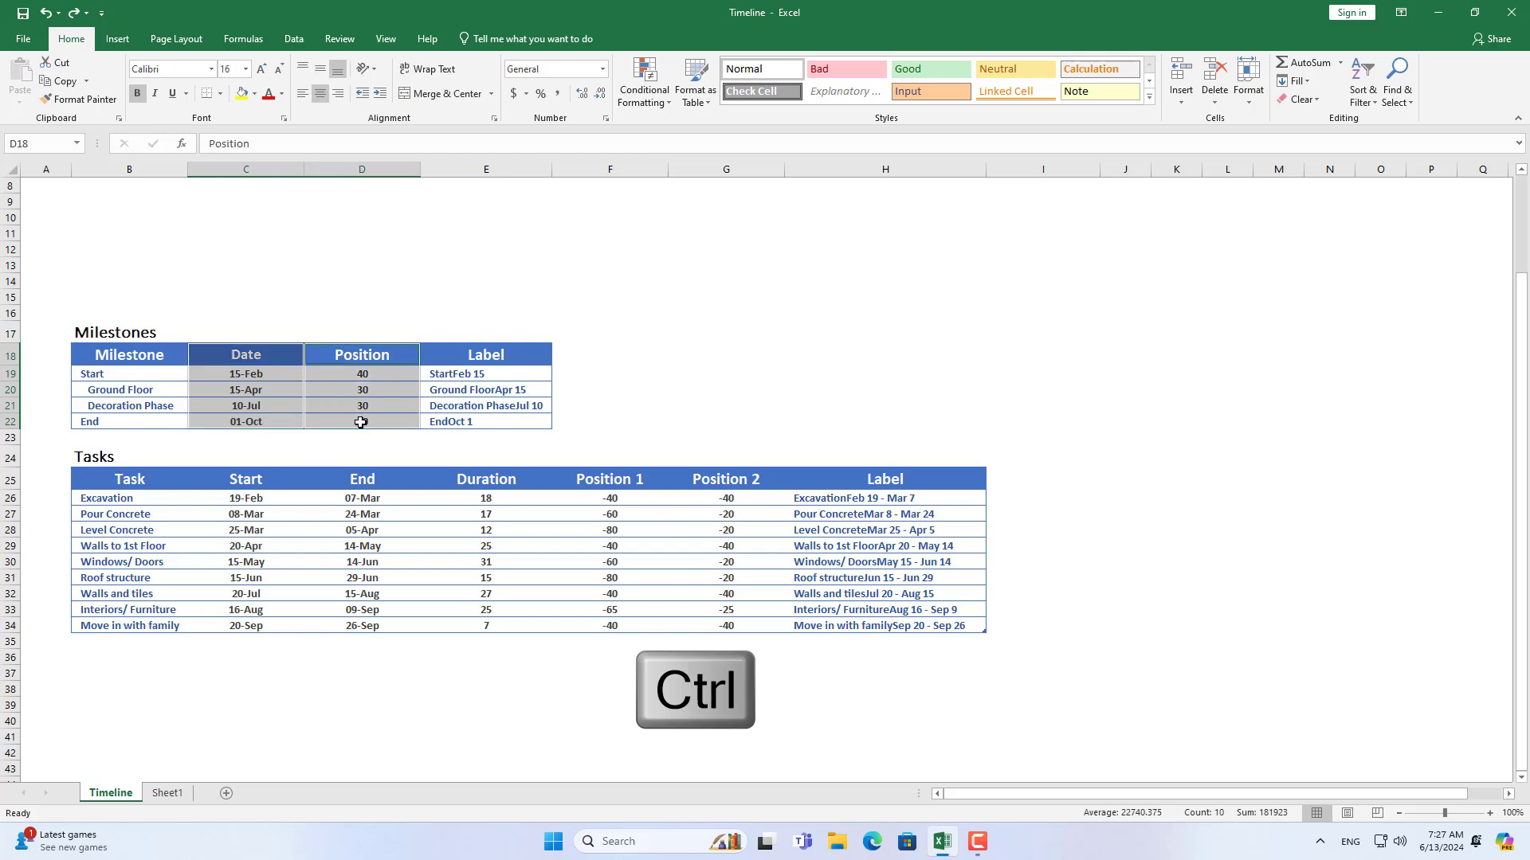
Insert a scatter chart of the milestone dates and positions.
{"action": "left_click", "coordinate": [117, 40]}
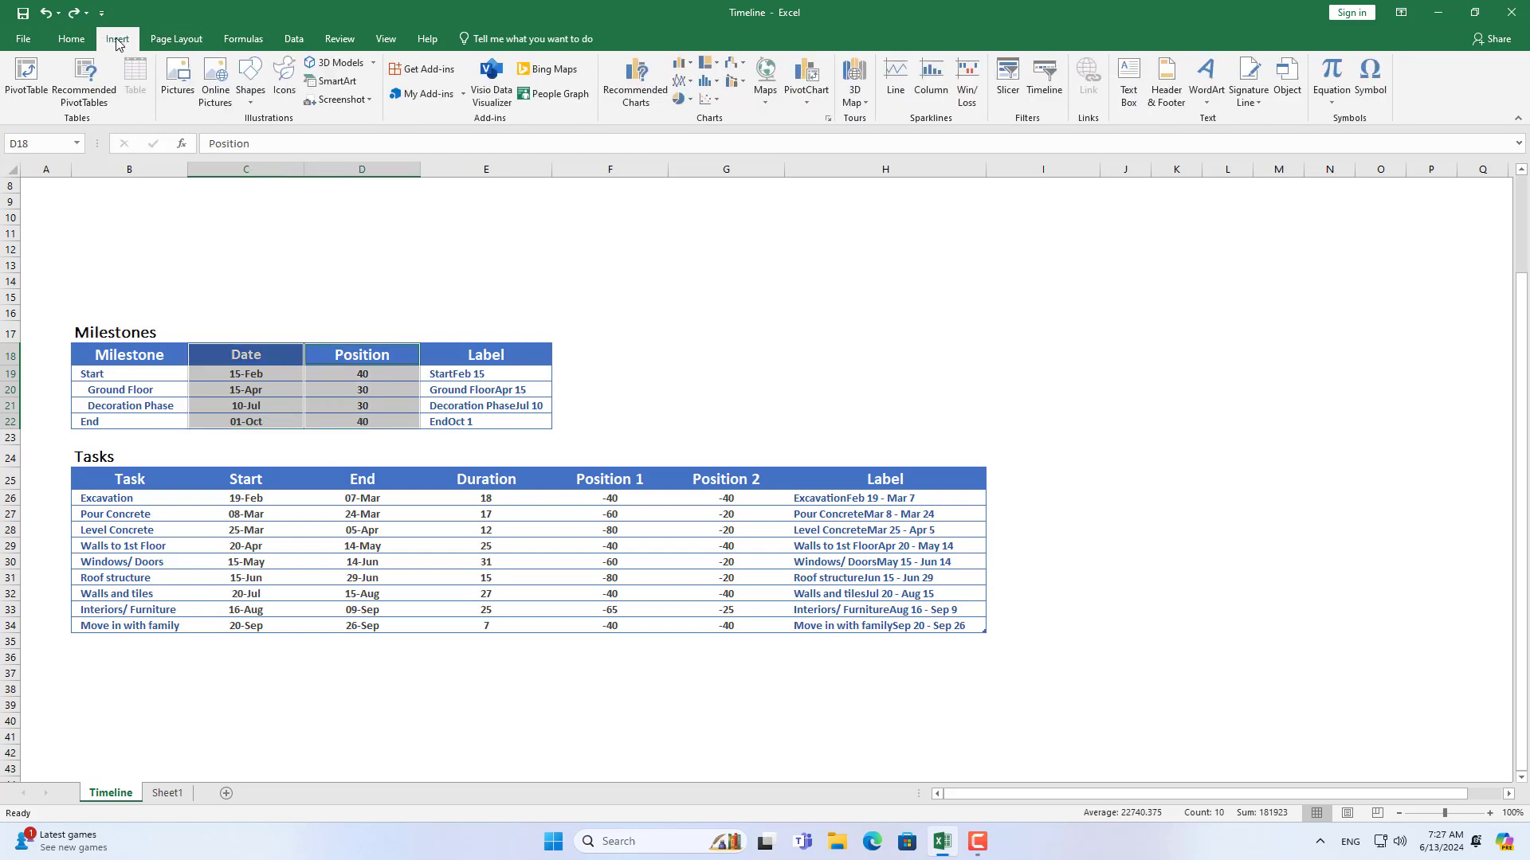
{"action": "left_click", "coordinate": [714, 99]}
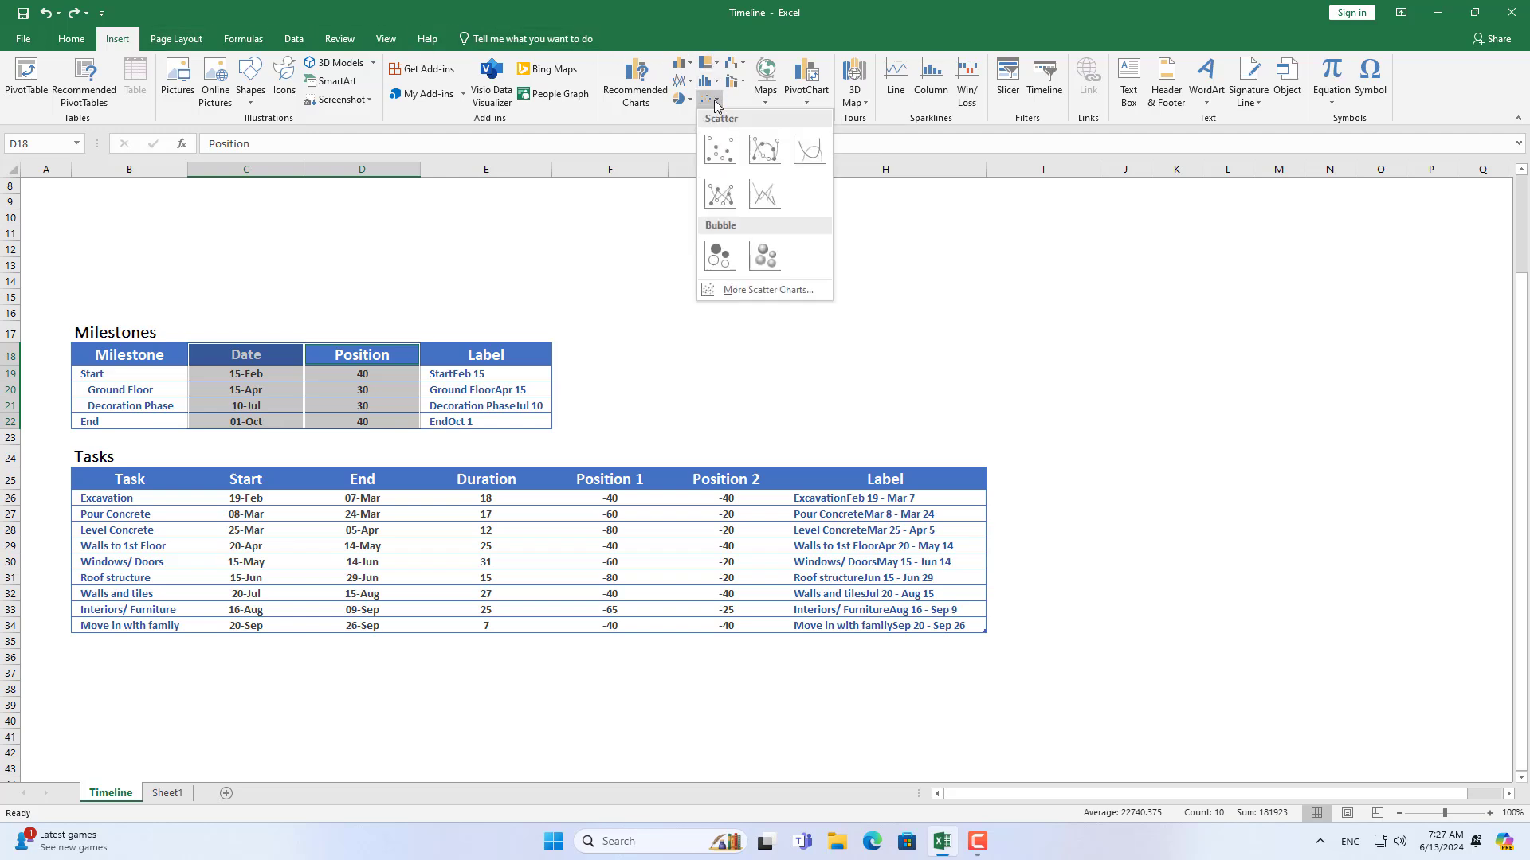
{"action": "left_click", "coordinate": [716, 152]}
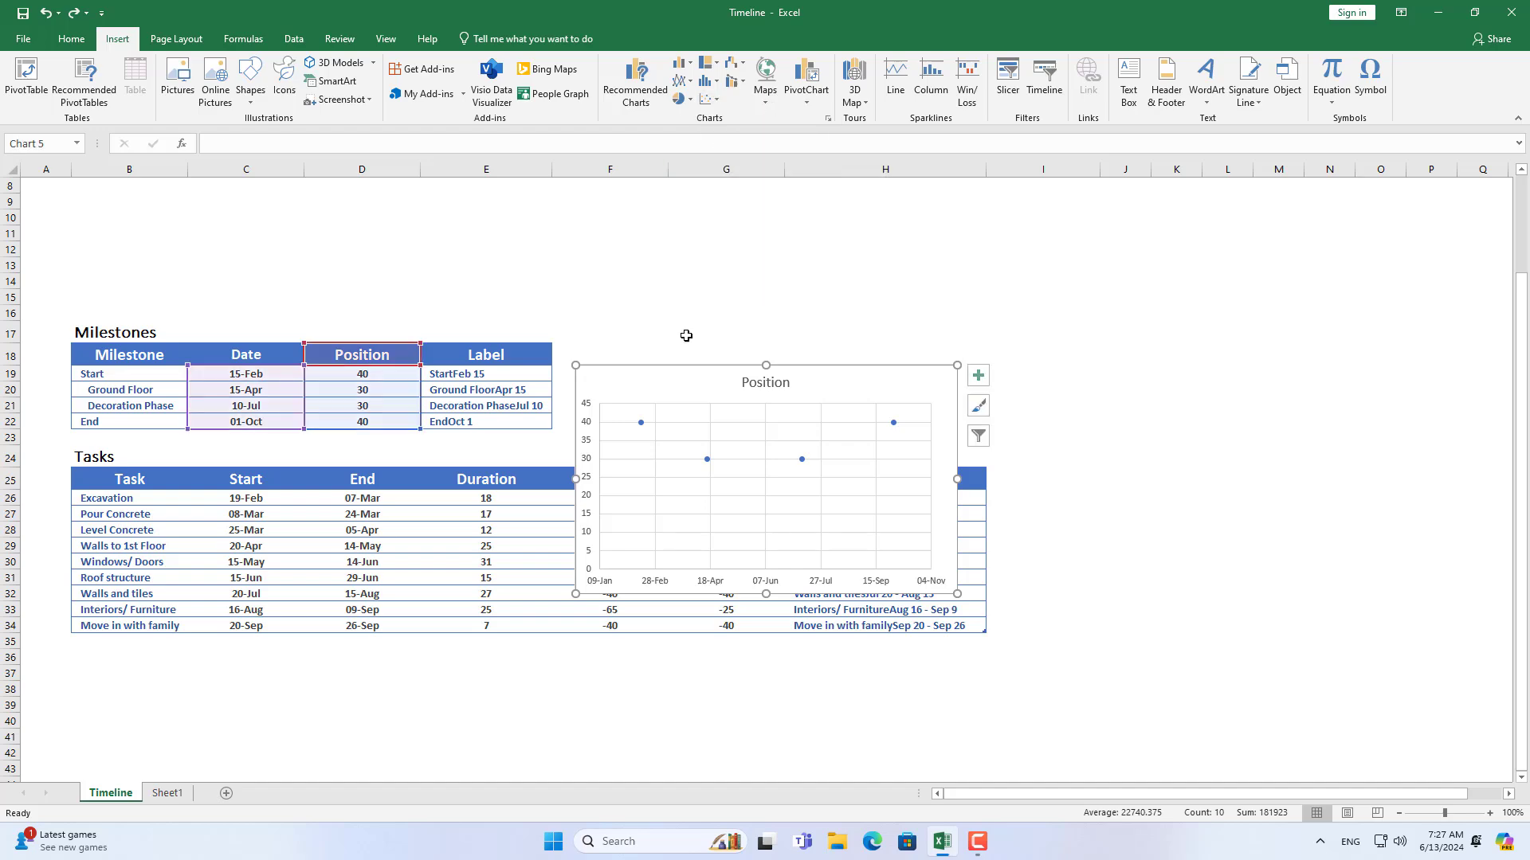
Move the chart to the top of the sheet and widen it across columns B to H.
{"action": "left_click_drag", "start_coordinate": [683, 386], "coordinate": [190, 206]}
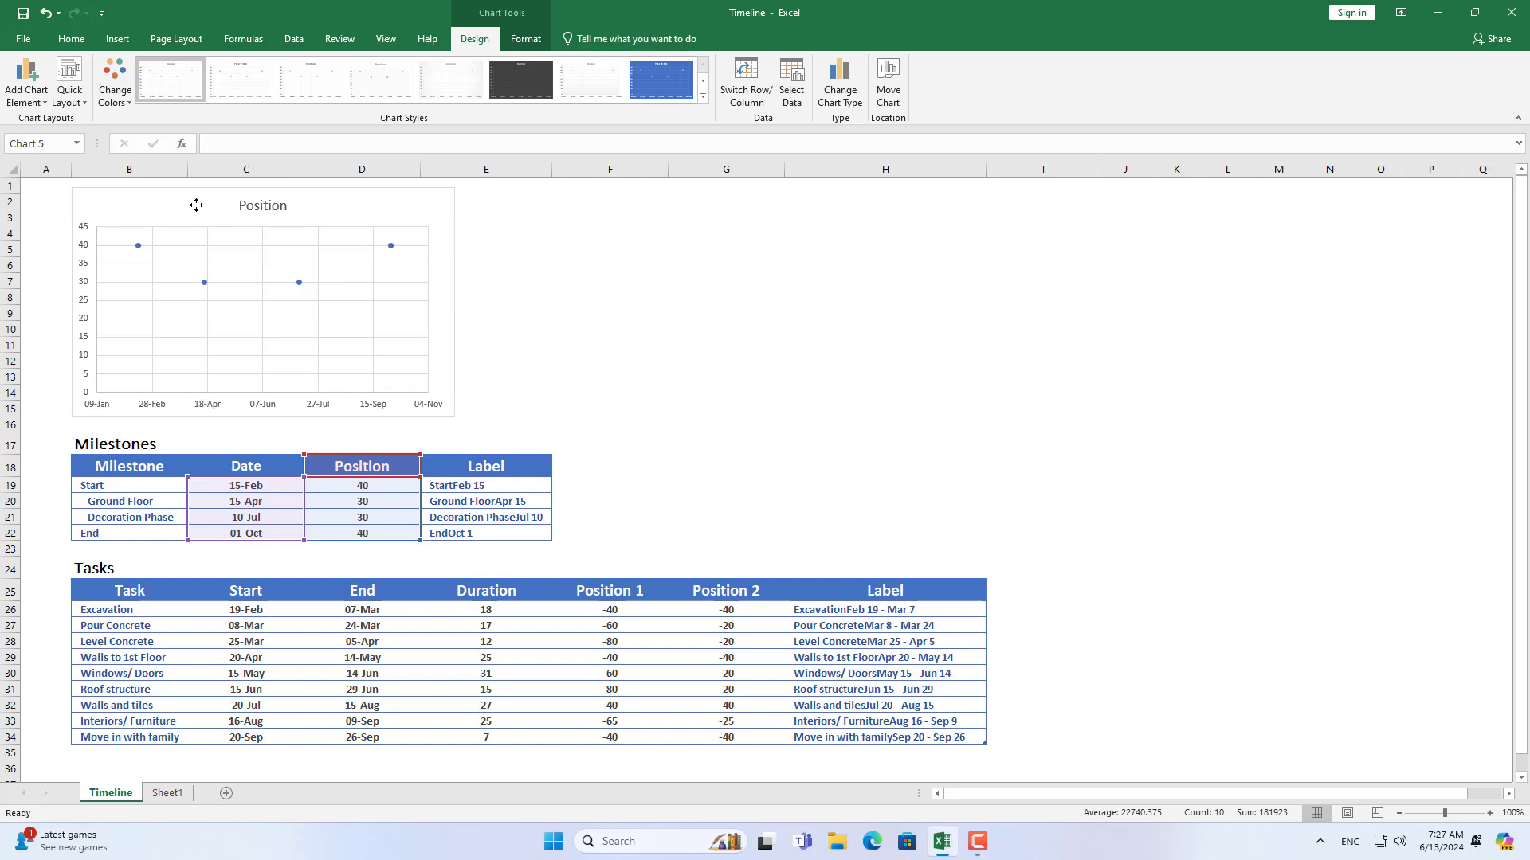
{"action": "left_click_drag", "start_coordinate": [452, 302], "coordinate": [988, 361]}
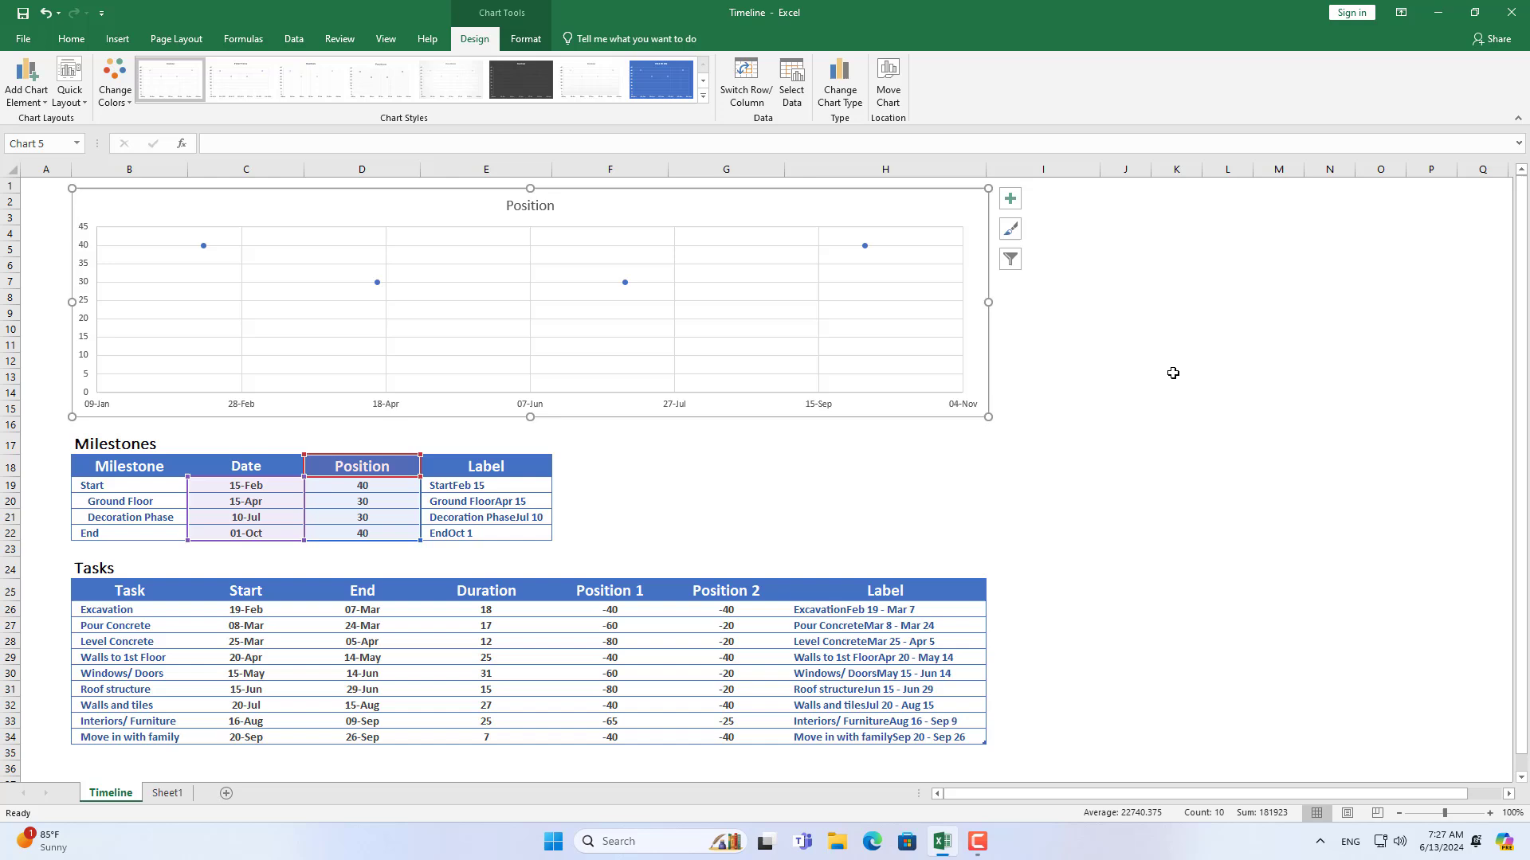
{"action": "left_click", "coordinate": [625, 284]}
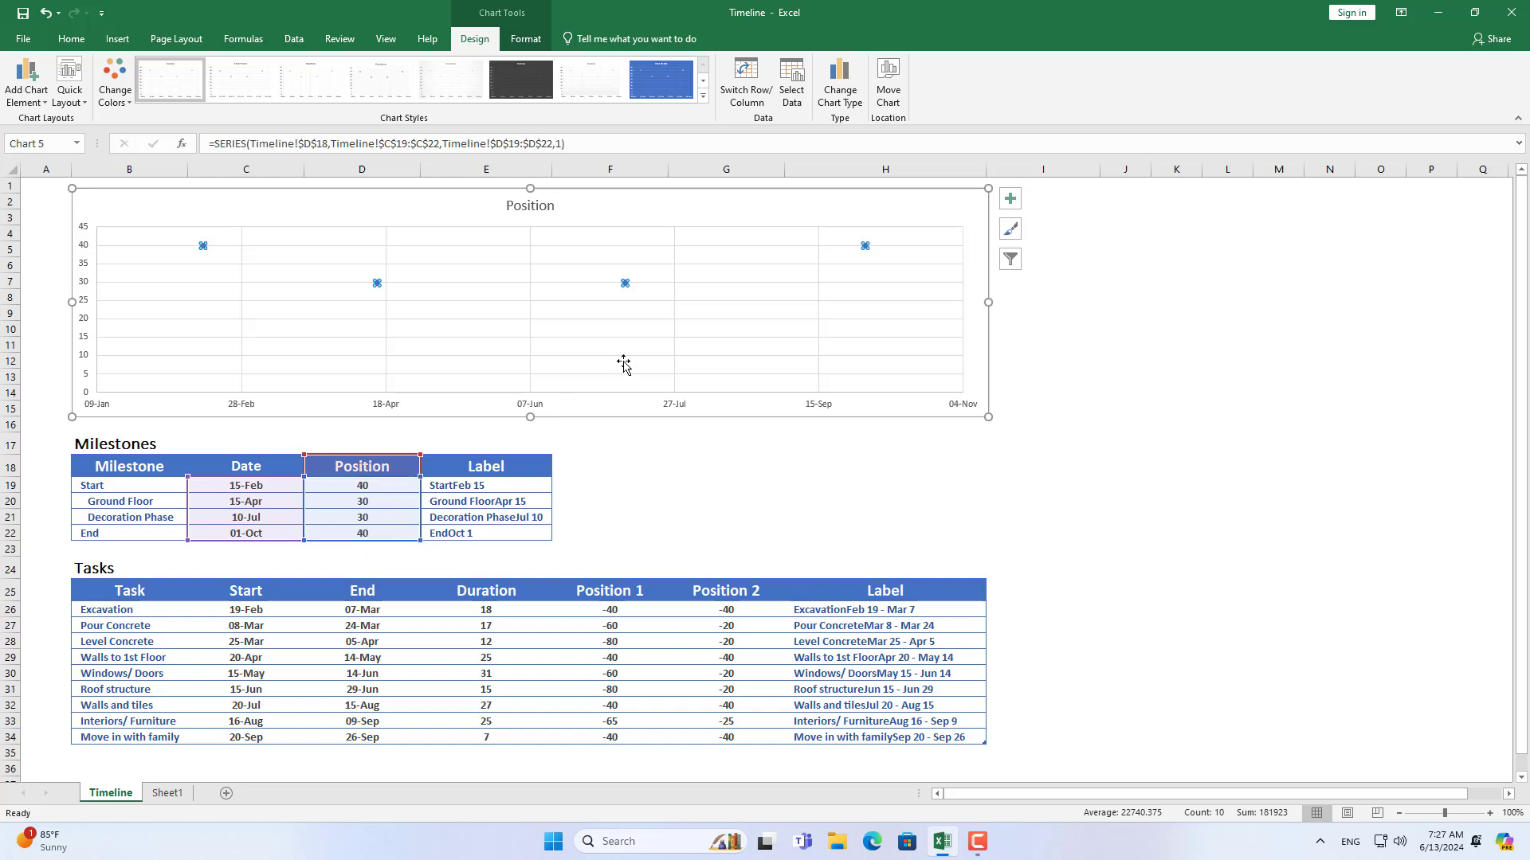
Label the milestone points from cells E19:E22 instead of their Y values.
{"action": "left_click", "coordinate": [1009, 200]}
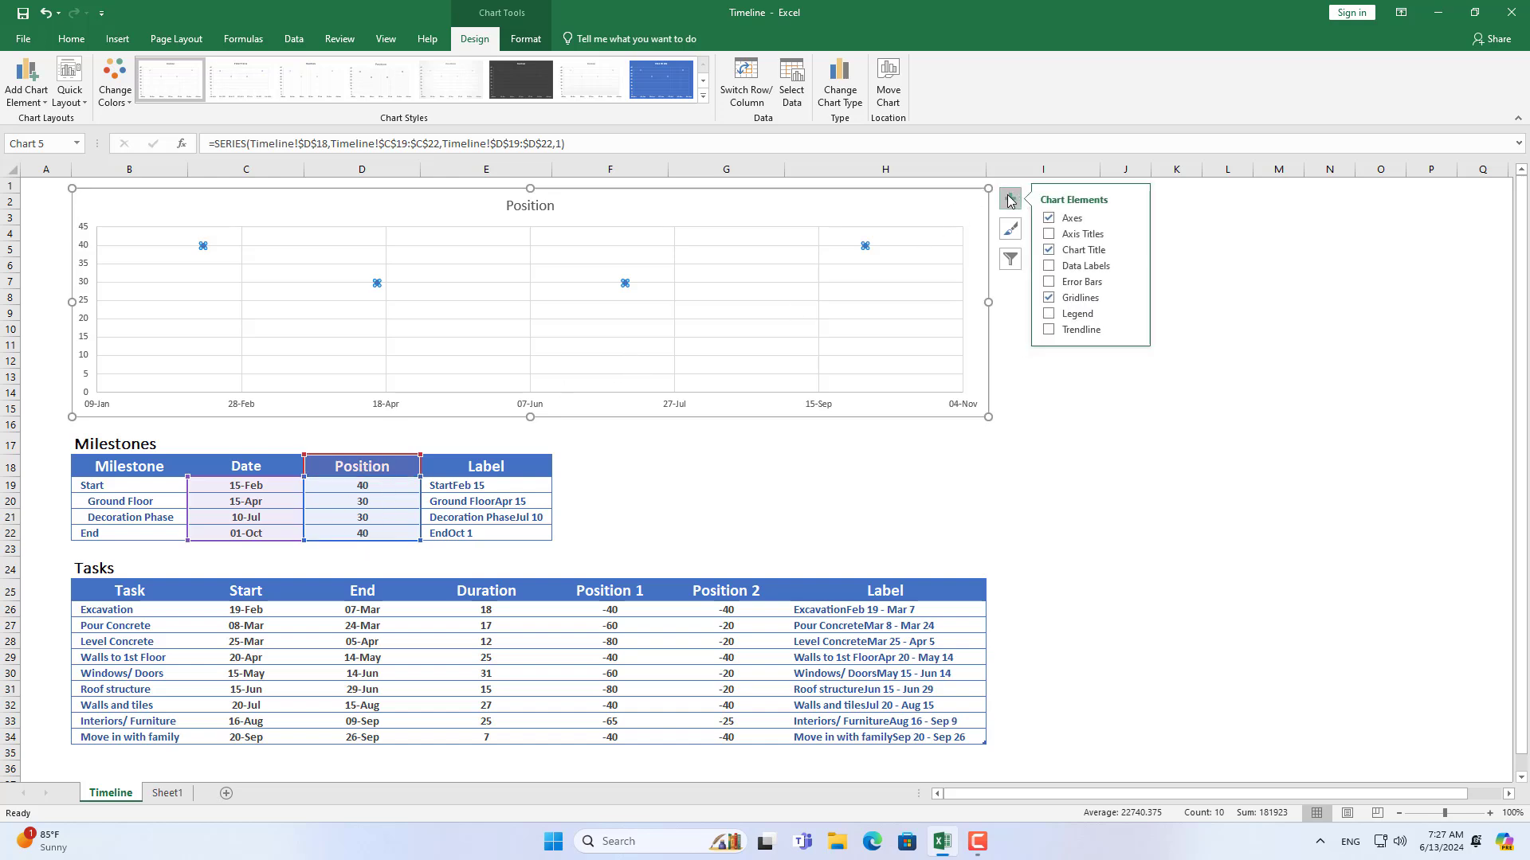
{"action": "left_click", "coordinate": [1048, 266]}
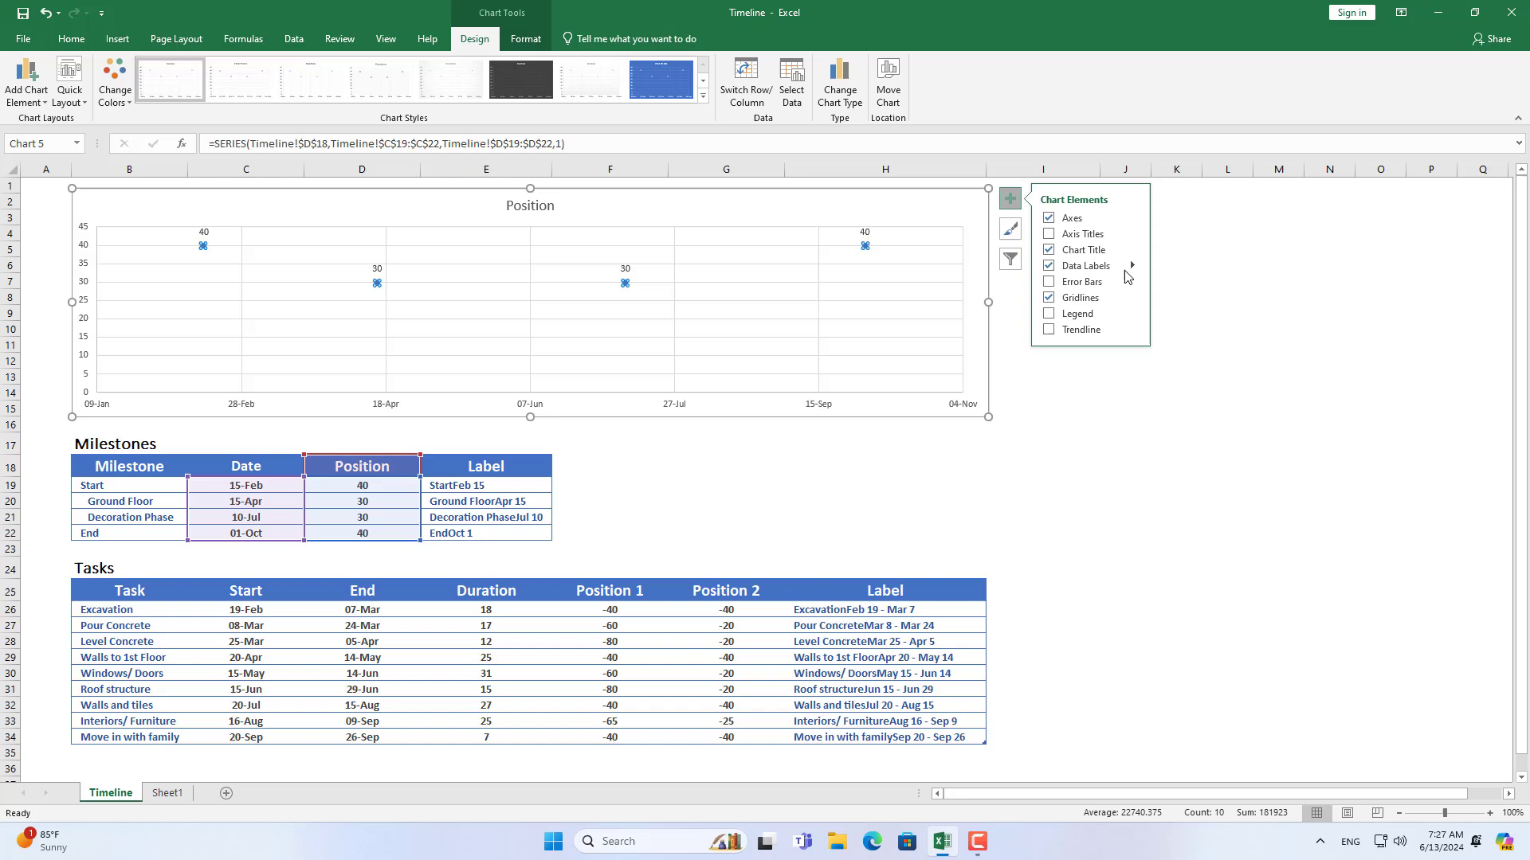
{"action": "left_click", "coordinate": [1131, 266]}
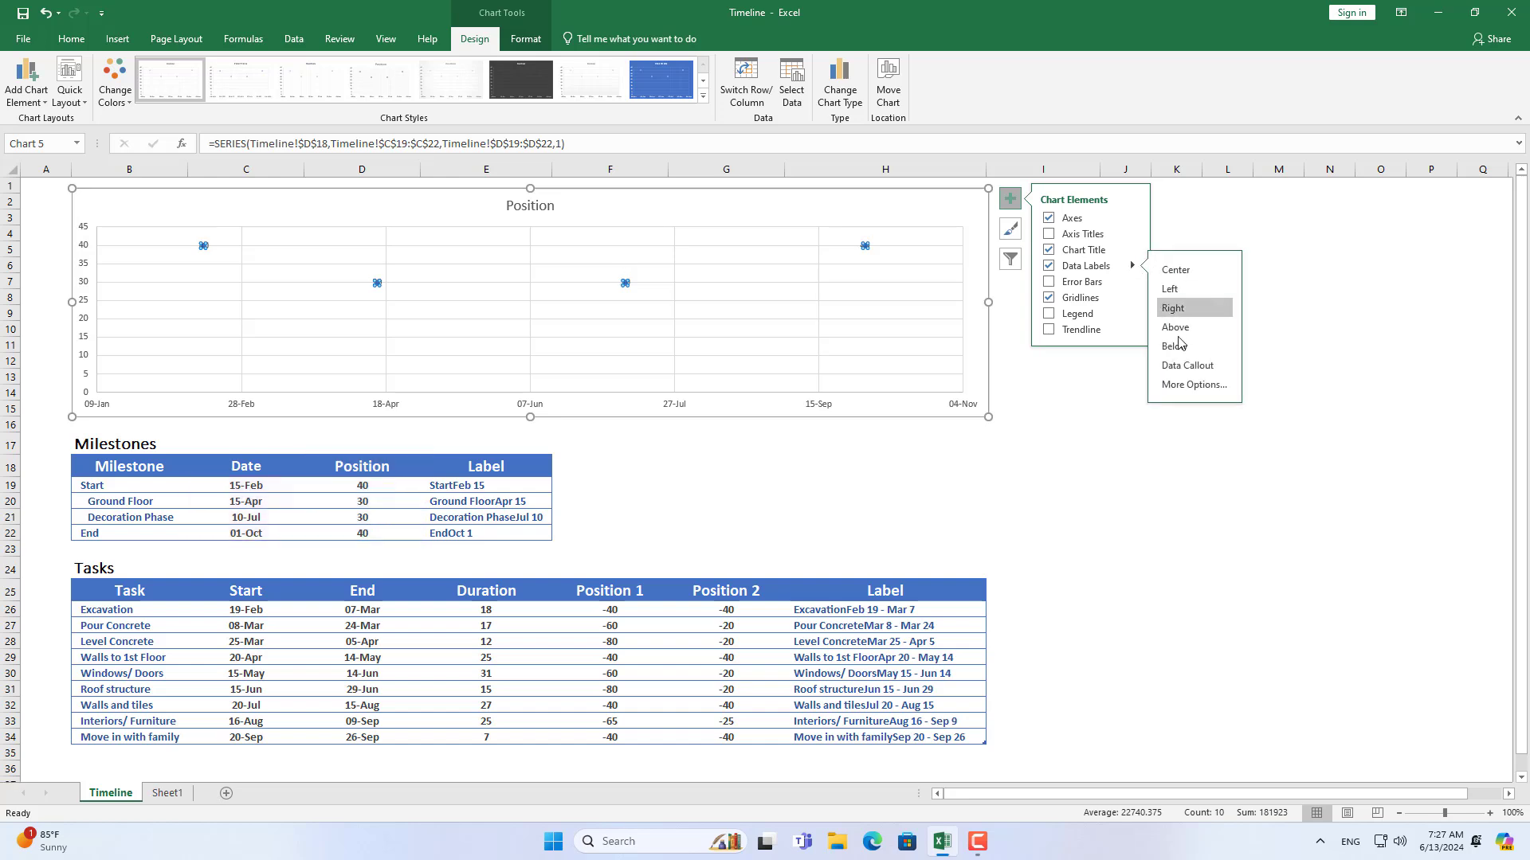
{"action": "left_click", "coordinate": [1179, 387]}
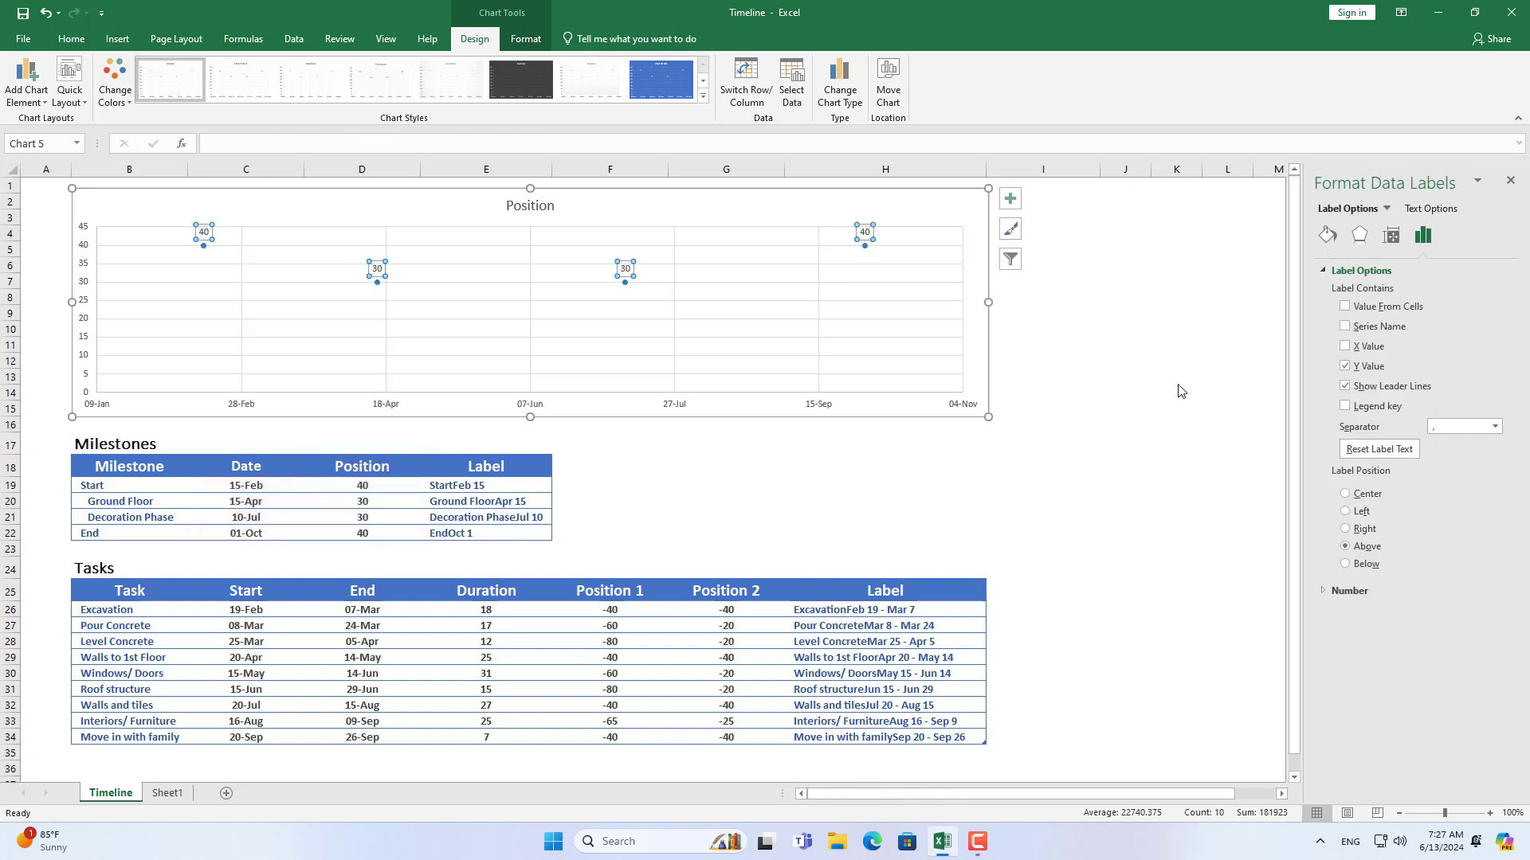
{"action": "left_click", "coordinate": [1345, 365]}
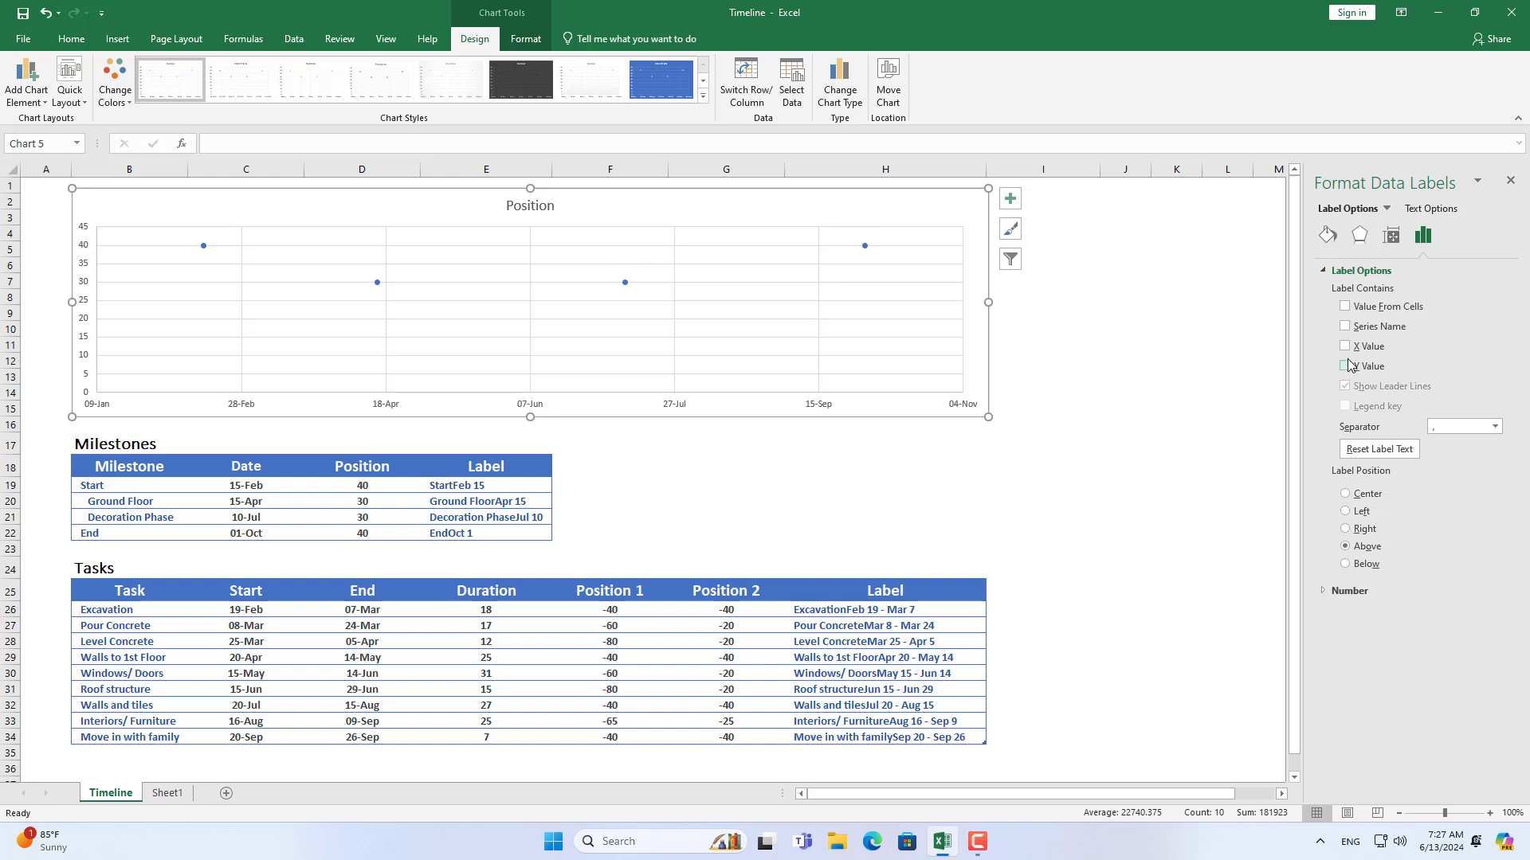
{"action": "left_click", "coordinate": [1345, 308]}
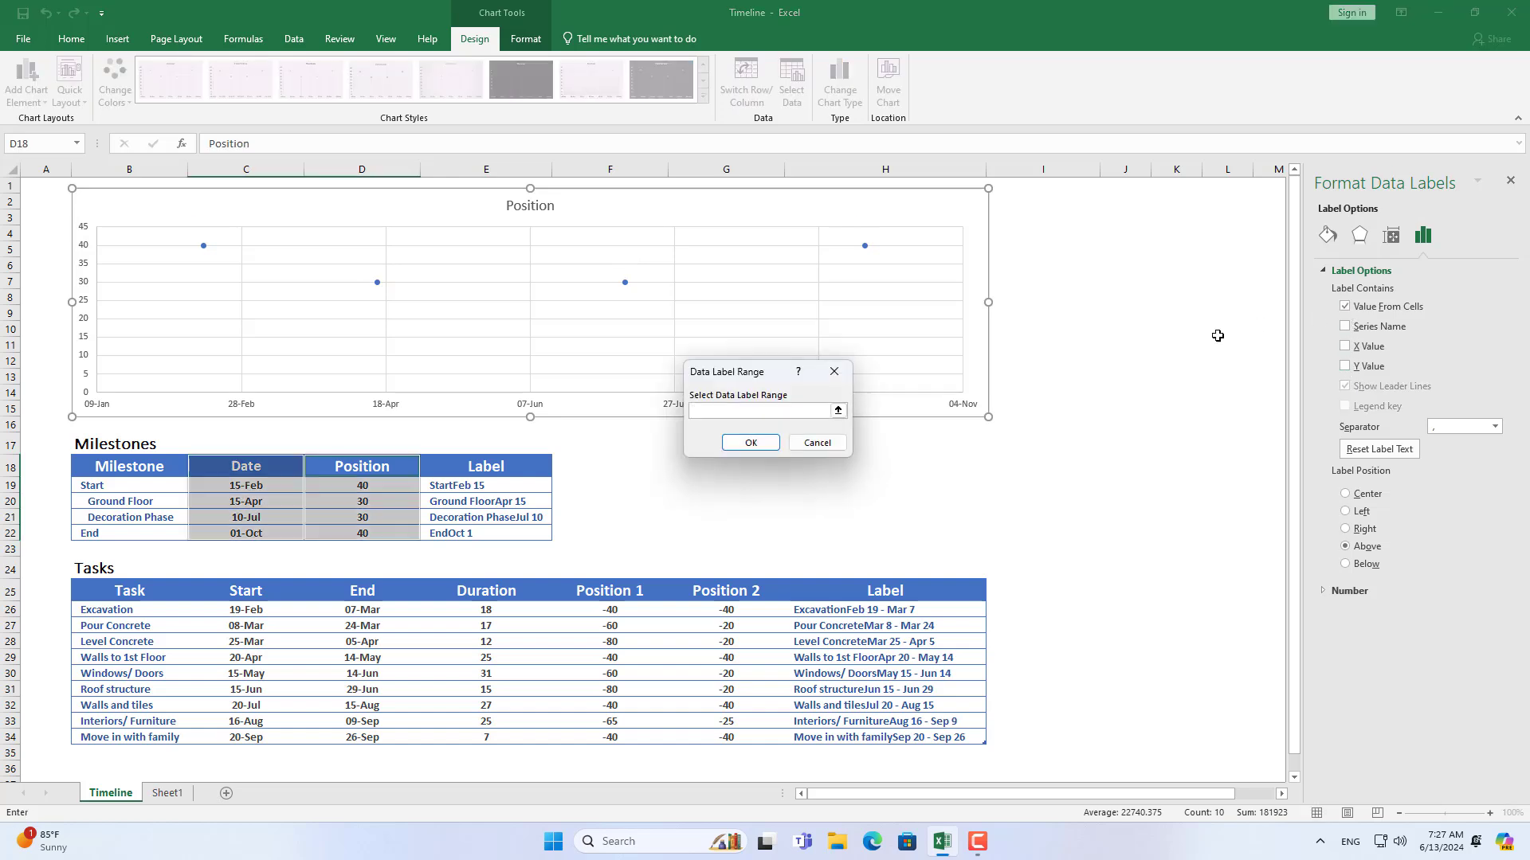
{"action": "left_click_drag", "start_coordinate": [494, 482], "coordinate": [510, 532]}
{"action": "left_click", "coordinate": [757, 443]}
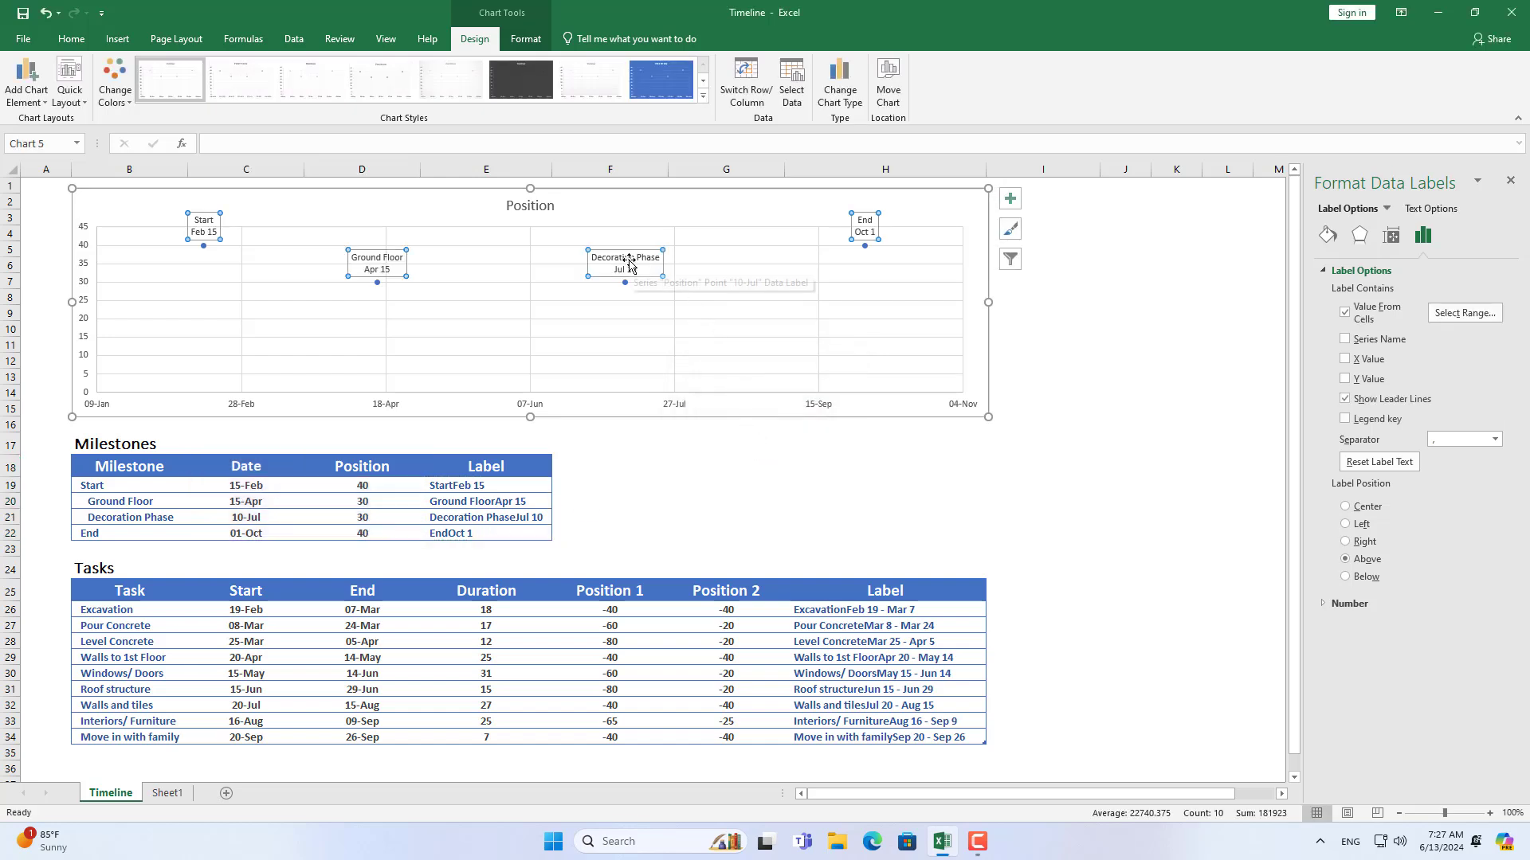
Check the label, name and date cells against the chart, then reselect the milestone series.
{"action": "left_click_drag", "start_coordinate": [486, 486], "coordinate": [501, 533]}
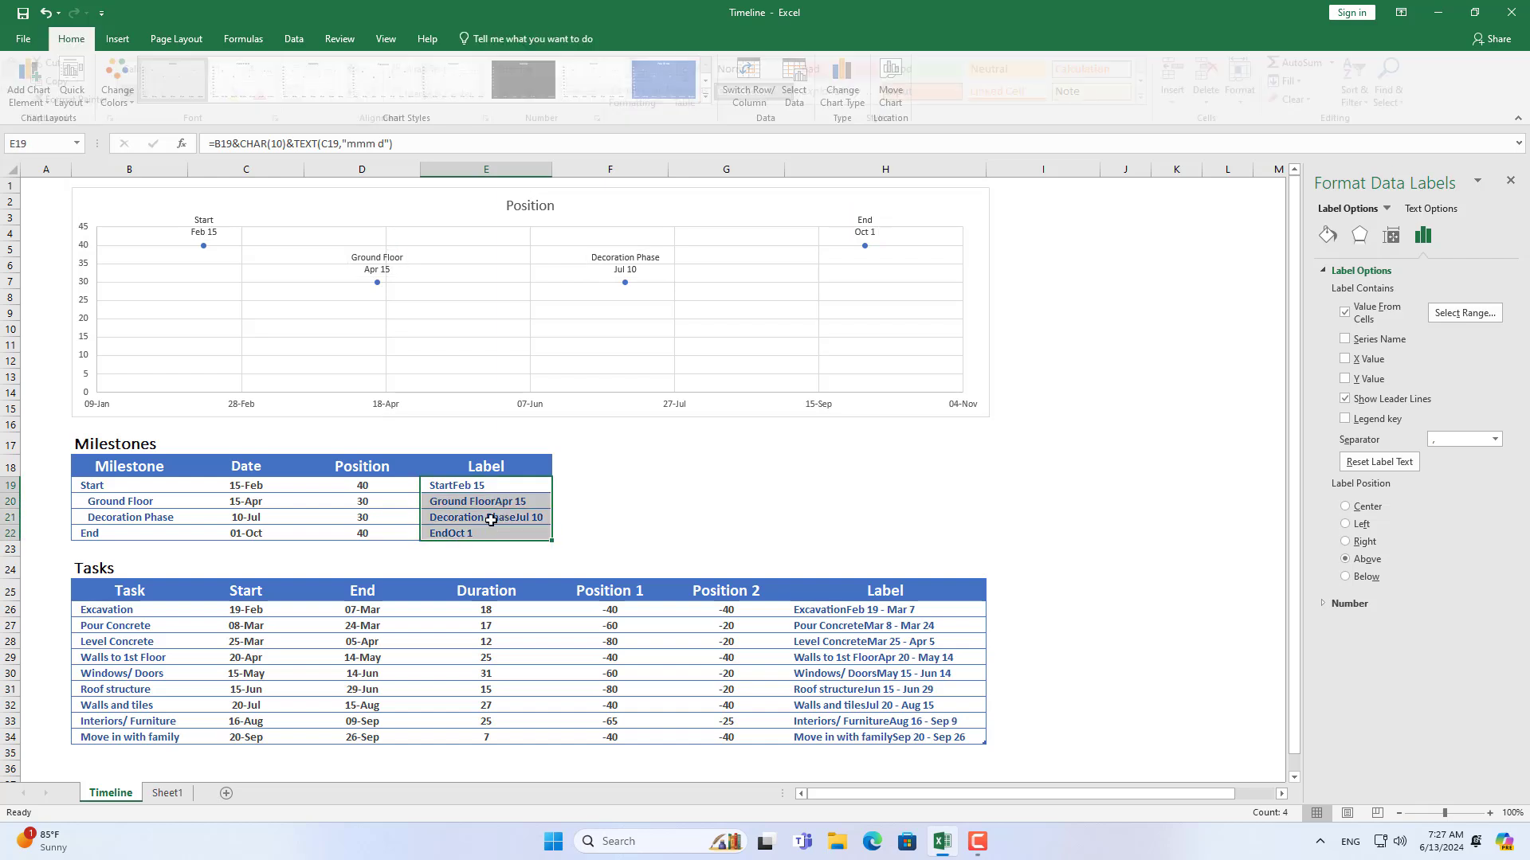
{"action": "left_click_drag", "start_coordinate": [174, 483], "coordinate": [172, 534]}
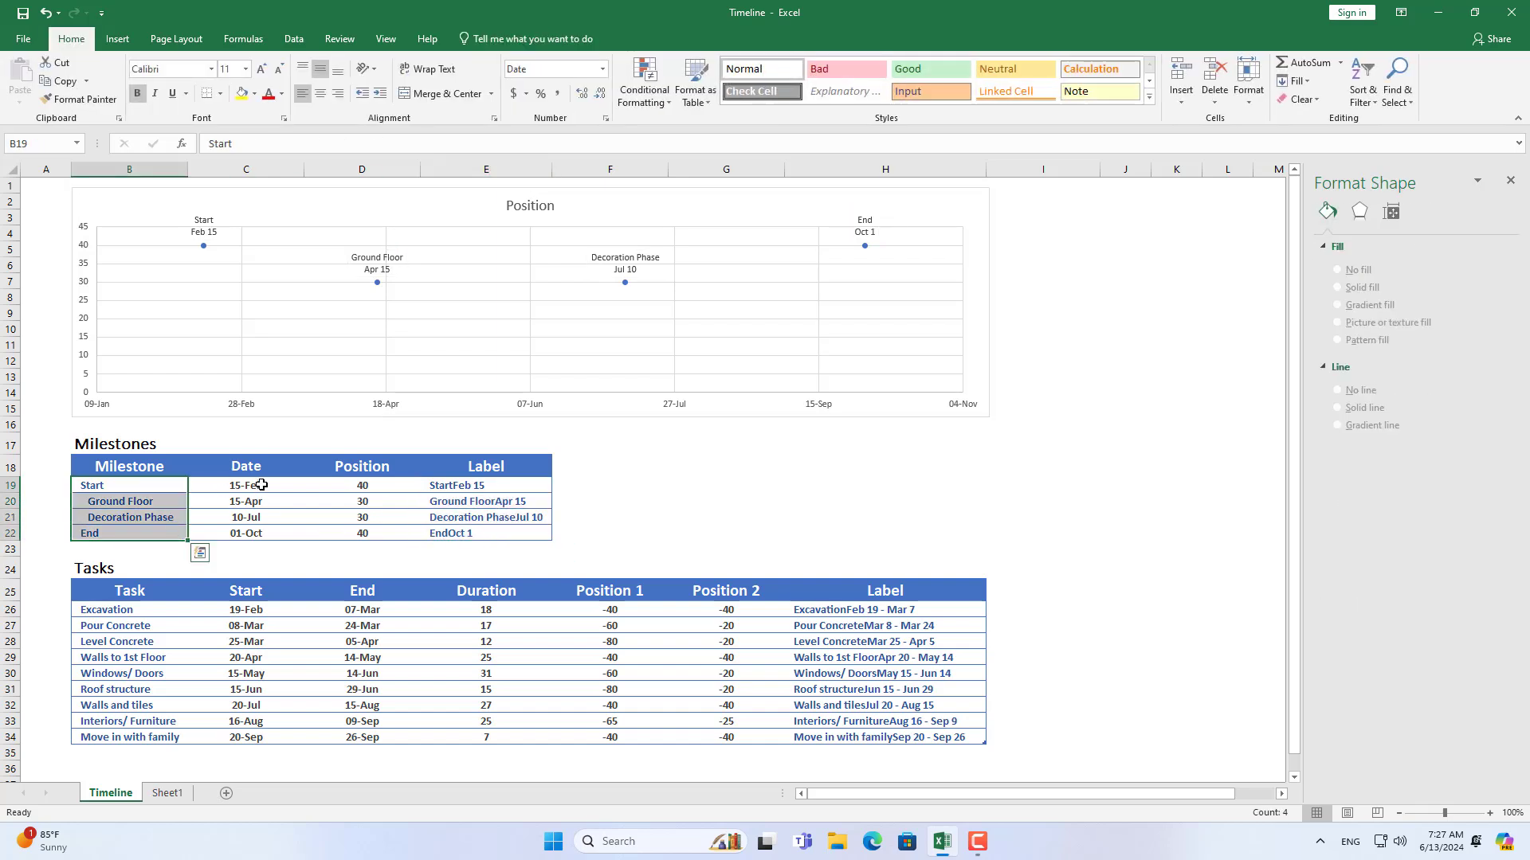
{"action": "left_click_drag", "start_coordinate": [256, 485], "coordinate": [256, 534]}
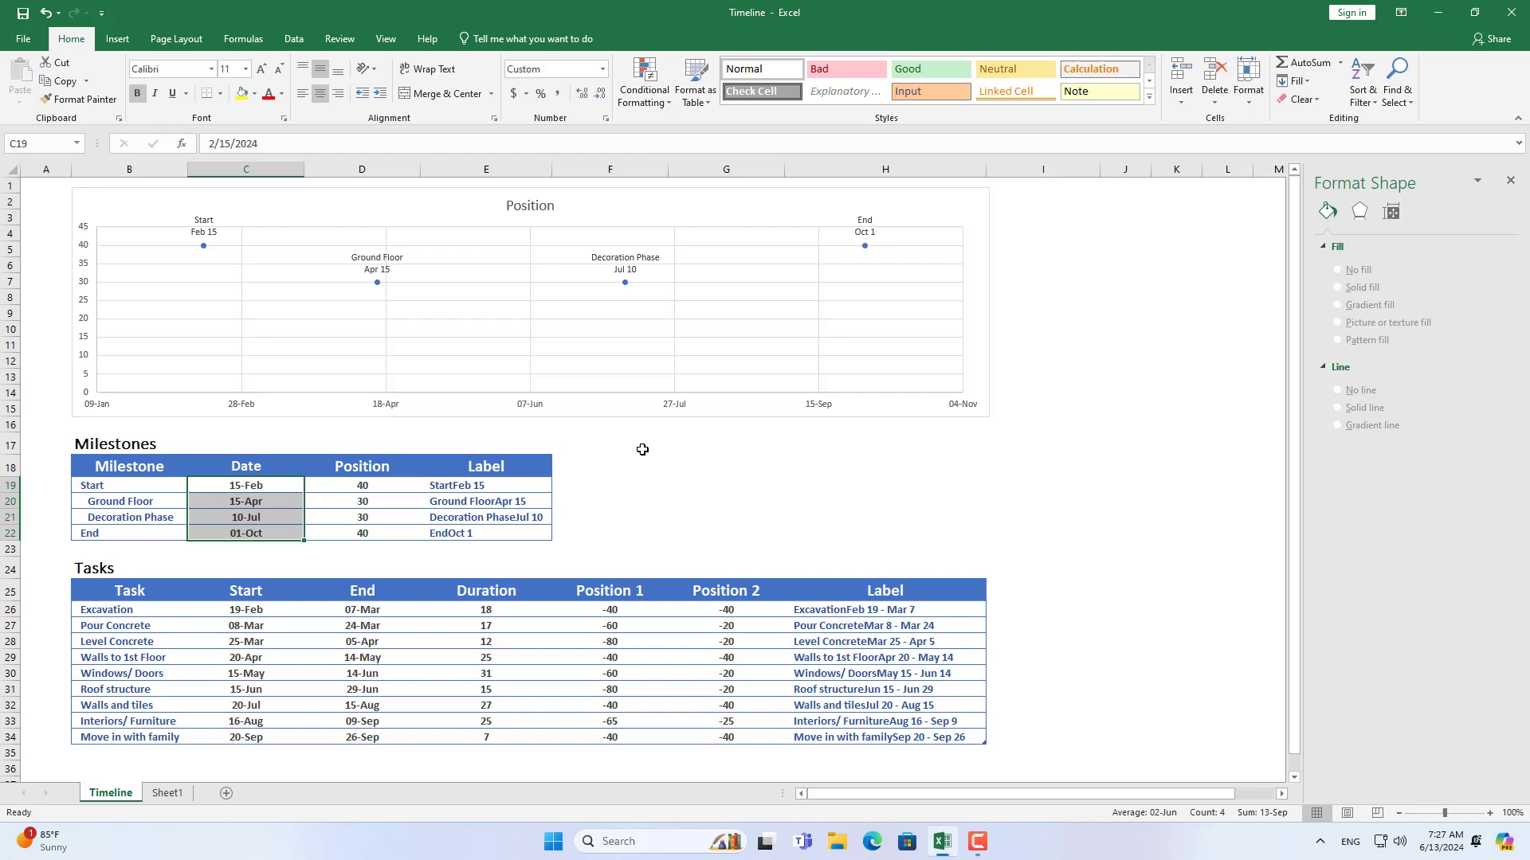
{"action": "left_click", "coordinate": [626, 287]}
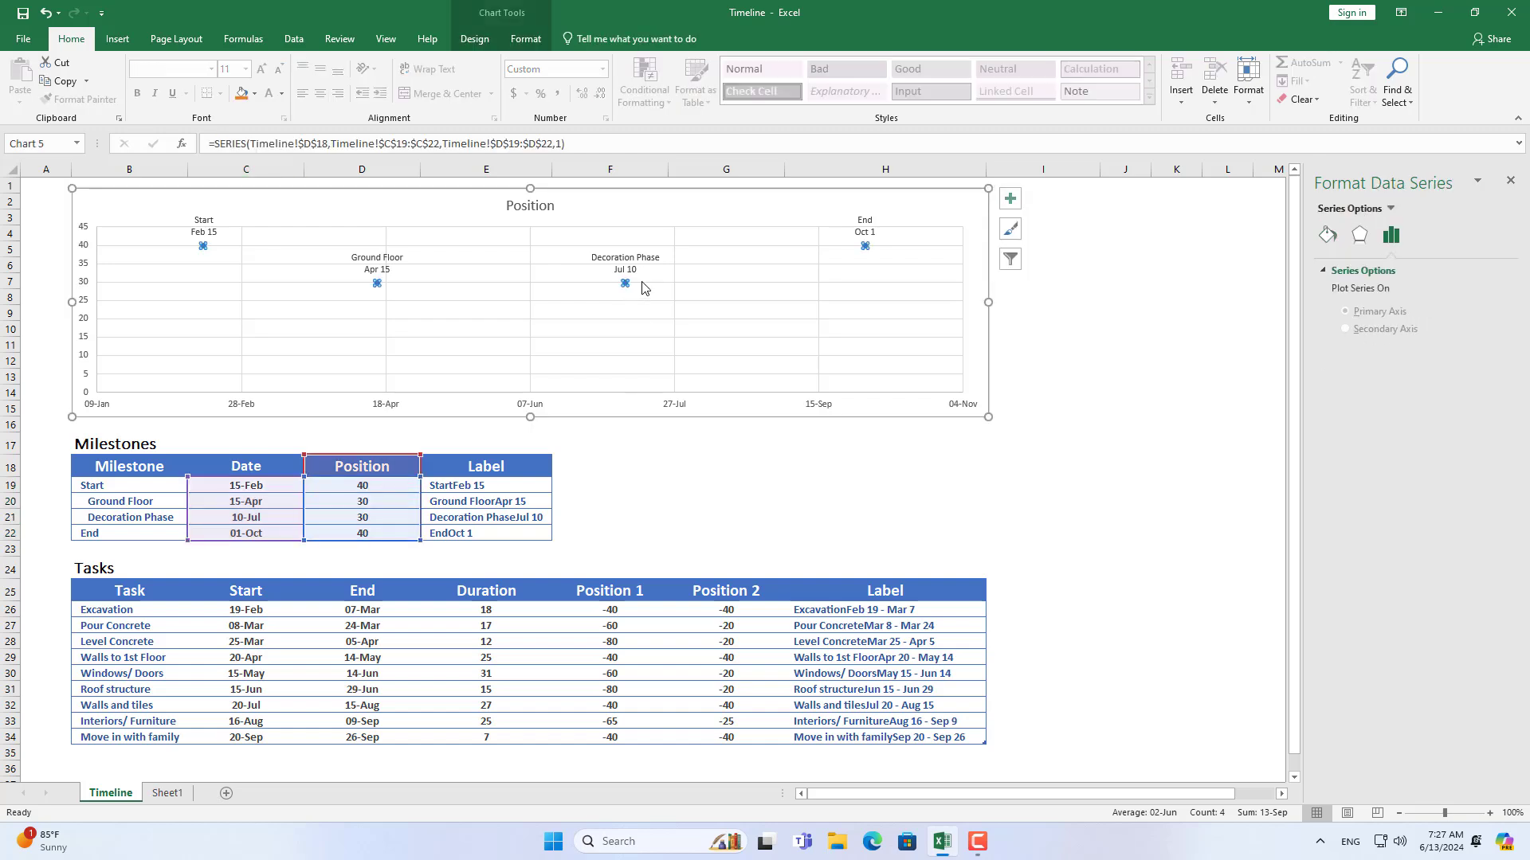
Remove gridlines and add error bars, setting horizontal bars to No Cap with fixed value 0.1.
{"action": "left_click", "coordinate": [1009, 198]}
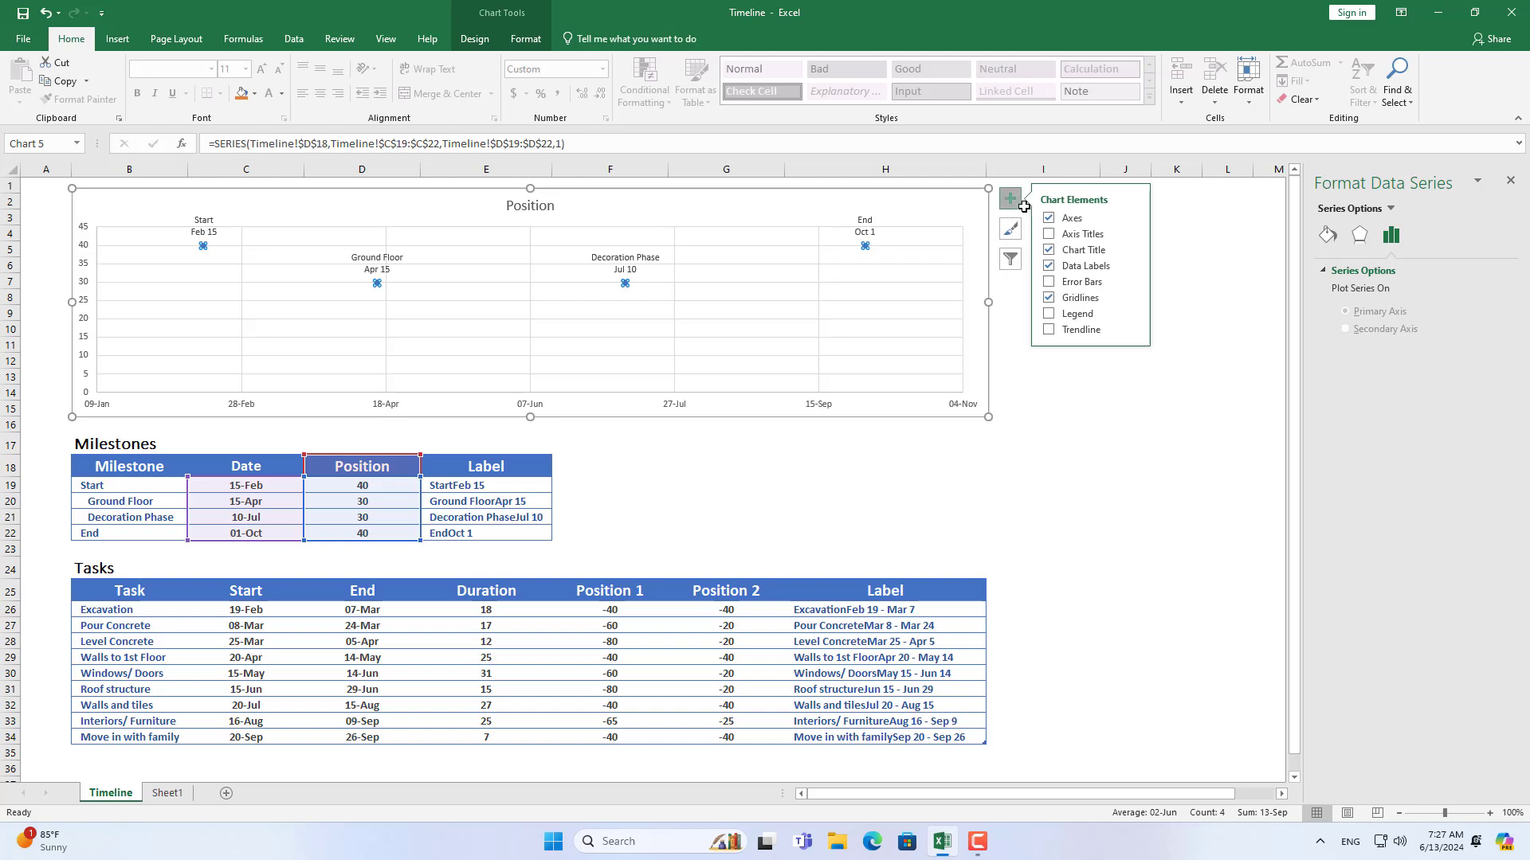
{"action": "left_click", "coordinate": [1050, 298]}
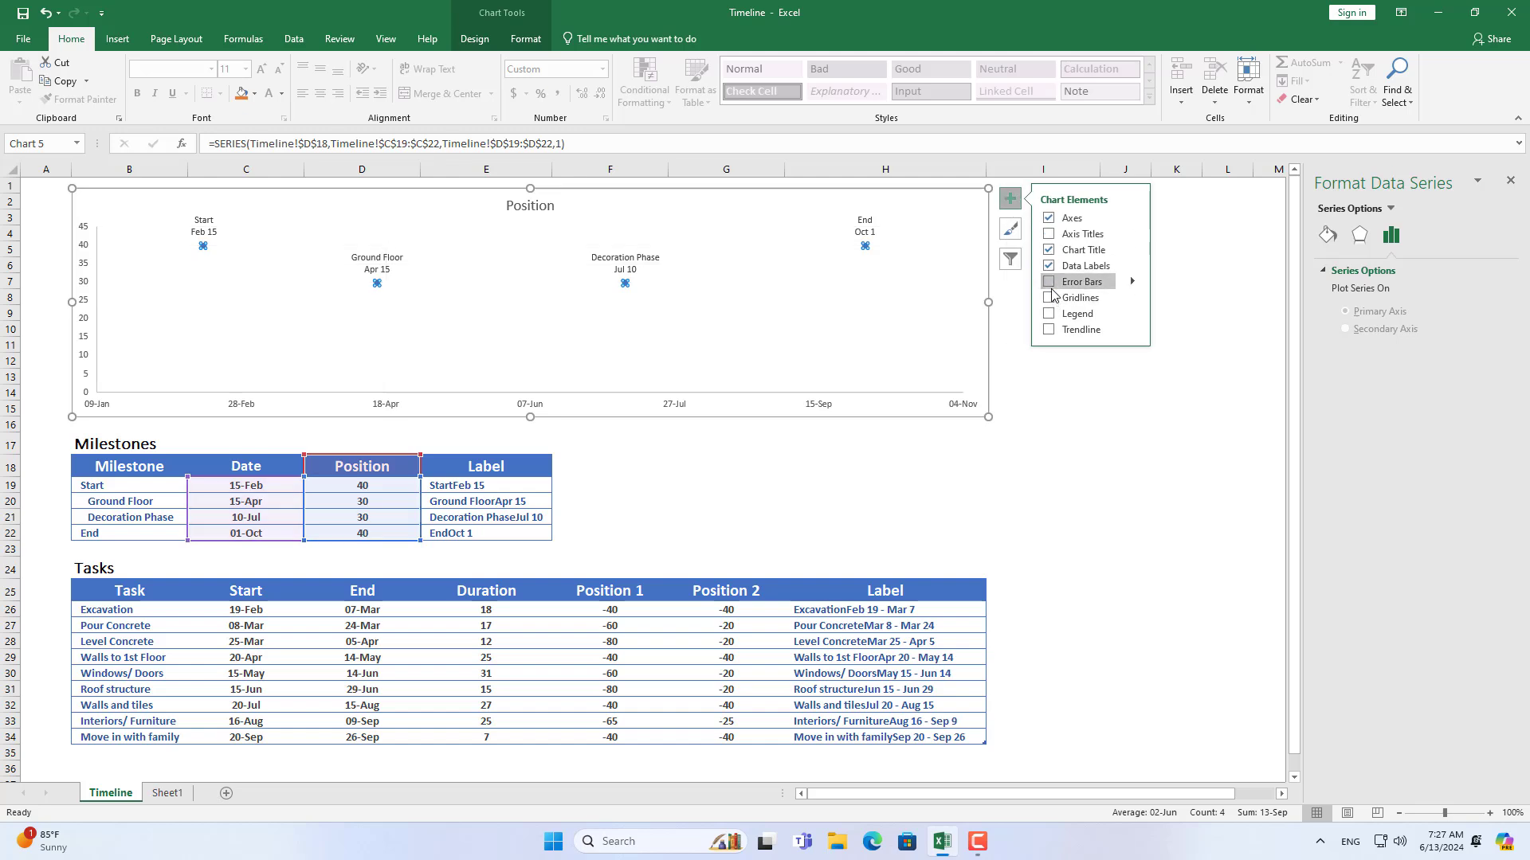
{"action": "left_click", "coordinate": [1050, 285]}
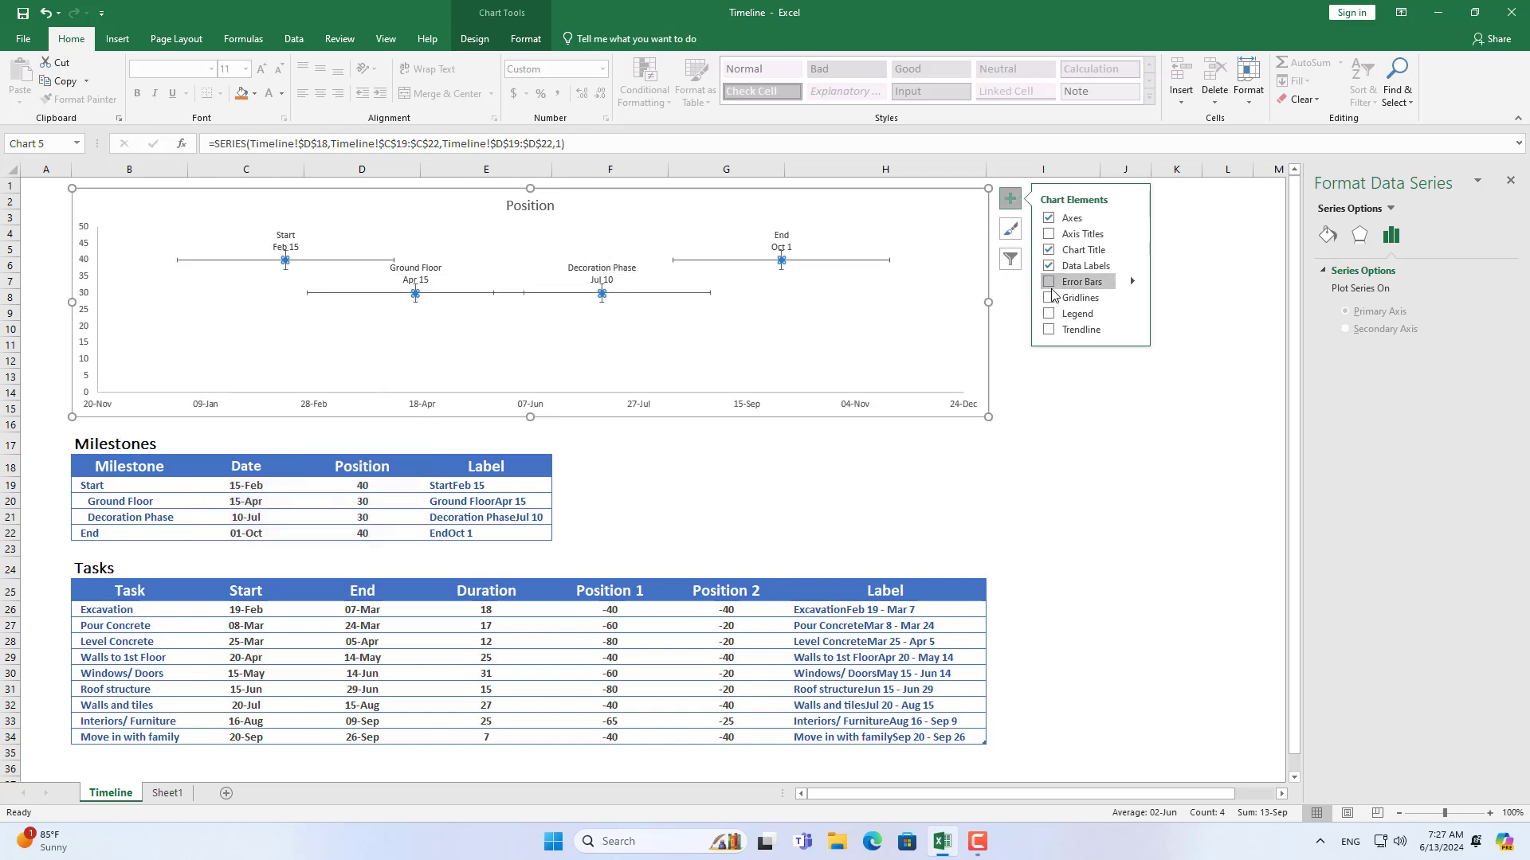
{"action": "left_click", "coordinate": [871, 260]}
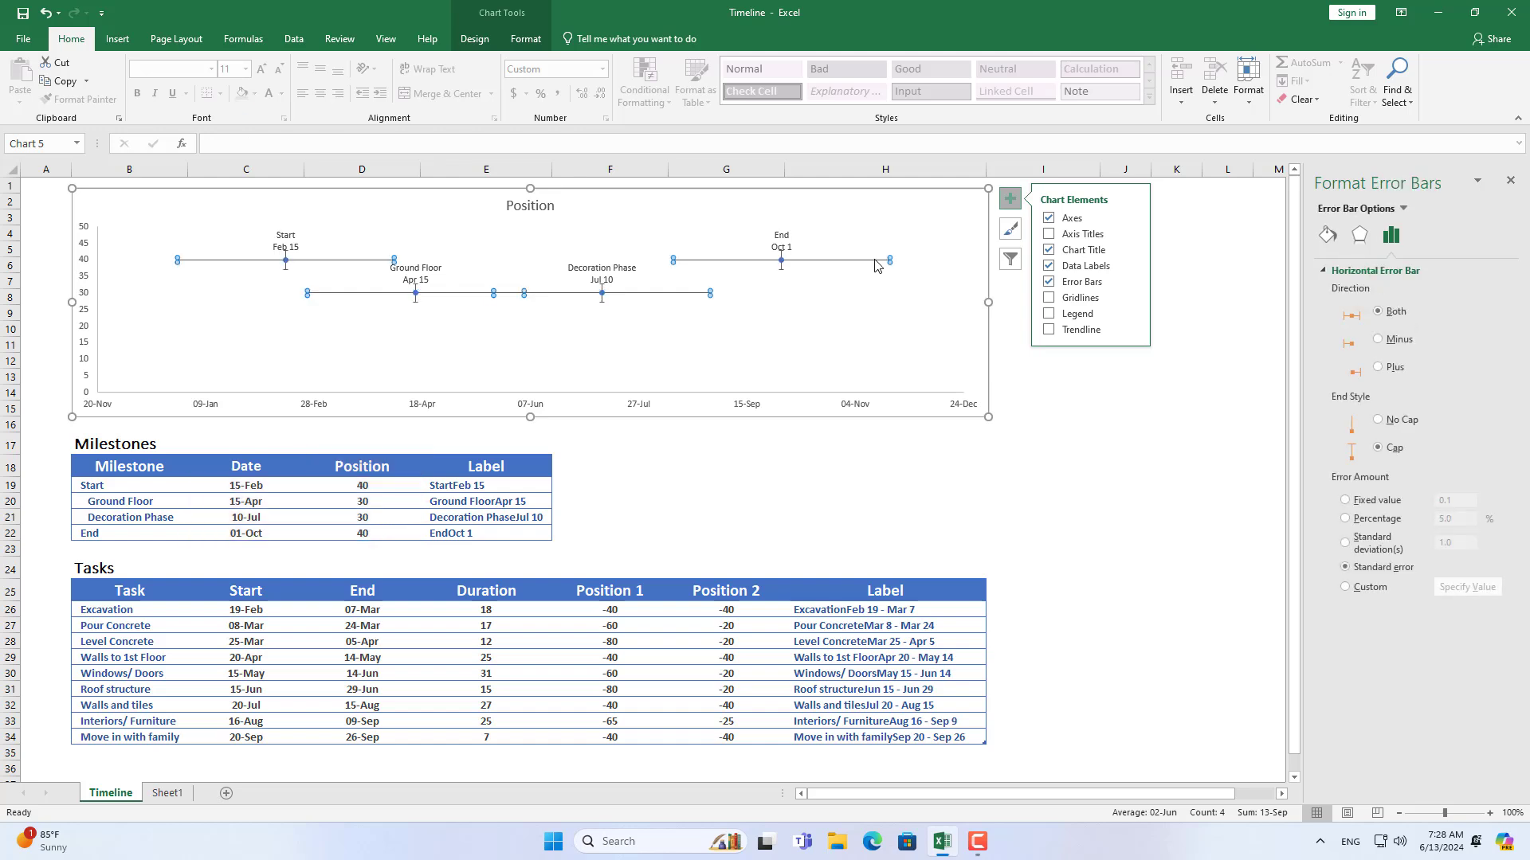
{"action": "left_click", "coordinate": [1380, 419]}
{"action": "left_click", "coordinate": [1358, 501]}
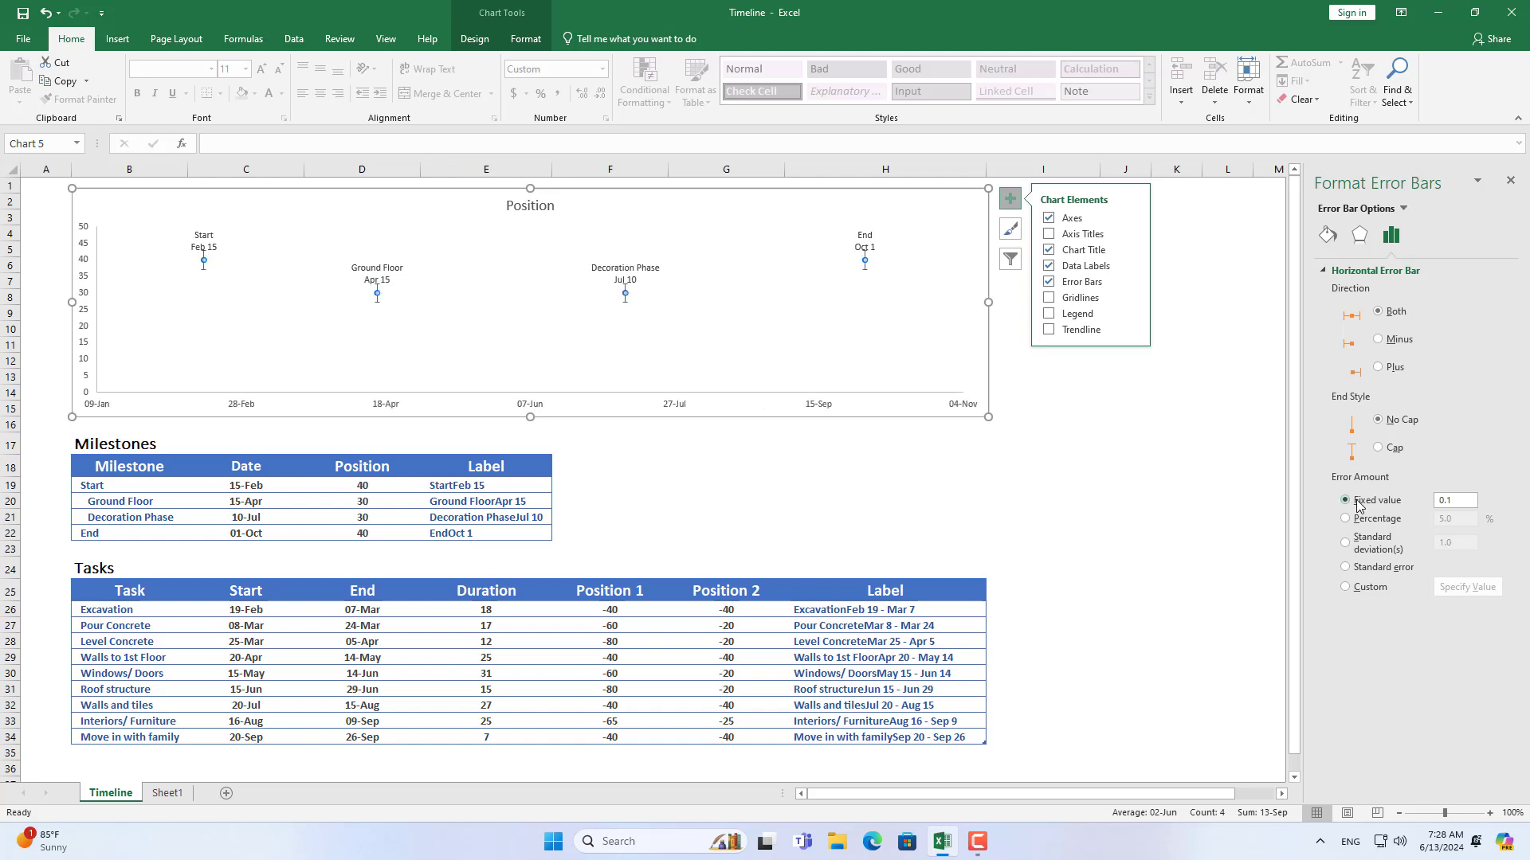
{"action": "left_click", "coordinate": [1131, 424]}
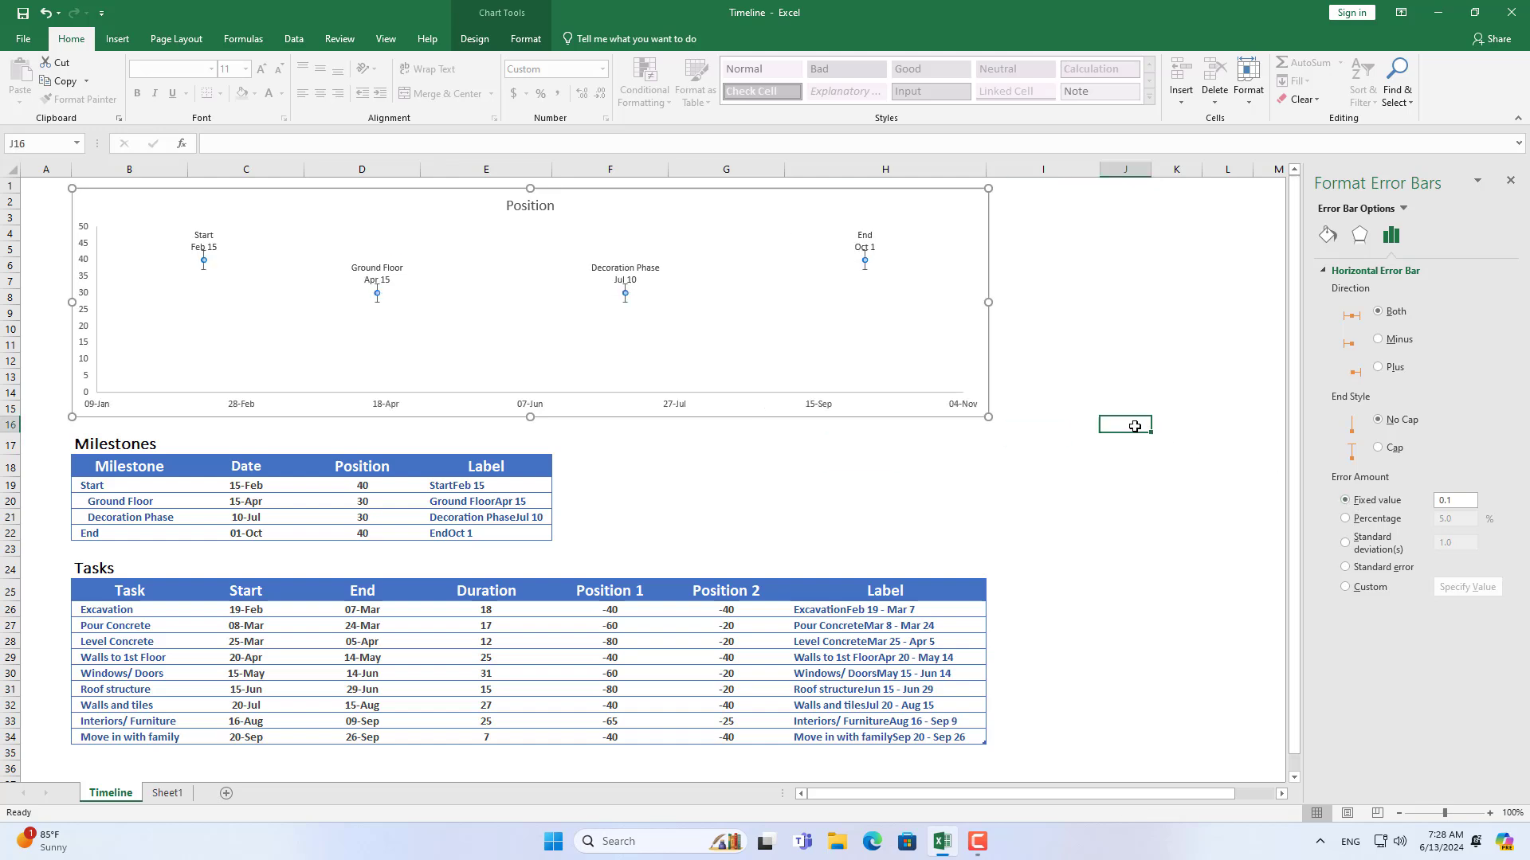
Set the vertical error bars to Minus direction at 100% percentage.
{"action": "left_click", "coordinate": [866, 272]}
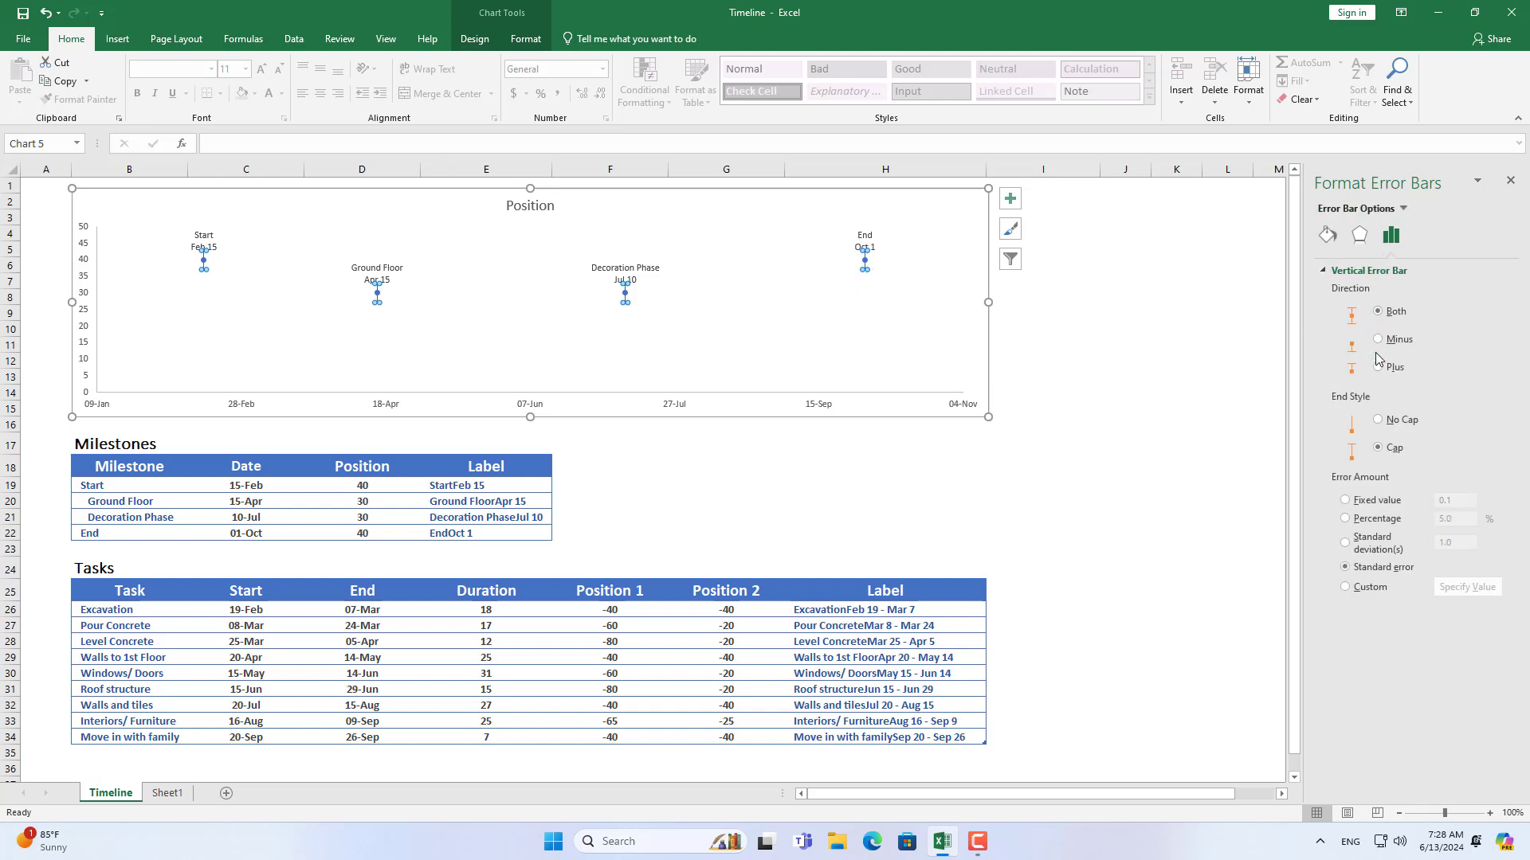
{"action": "left_click", "coordinate": [1378, 340]}
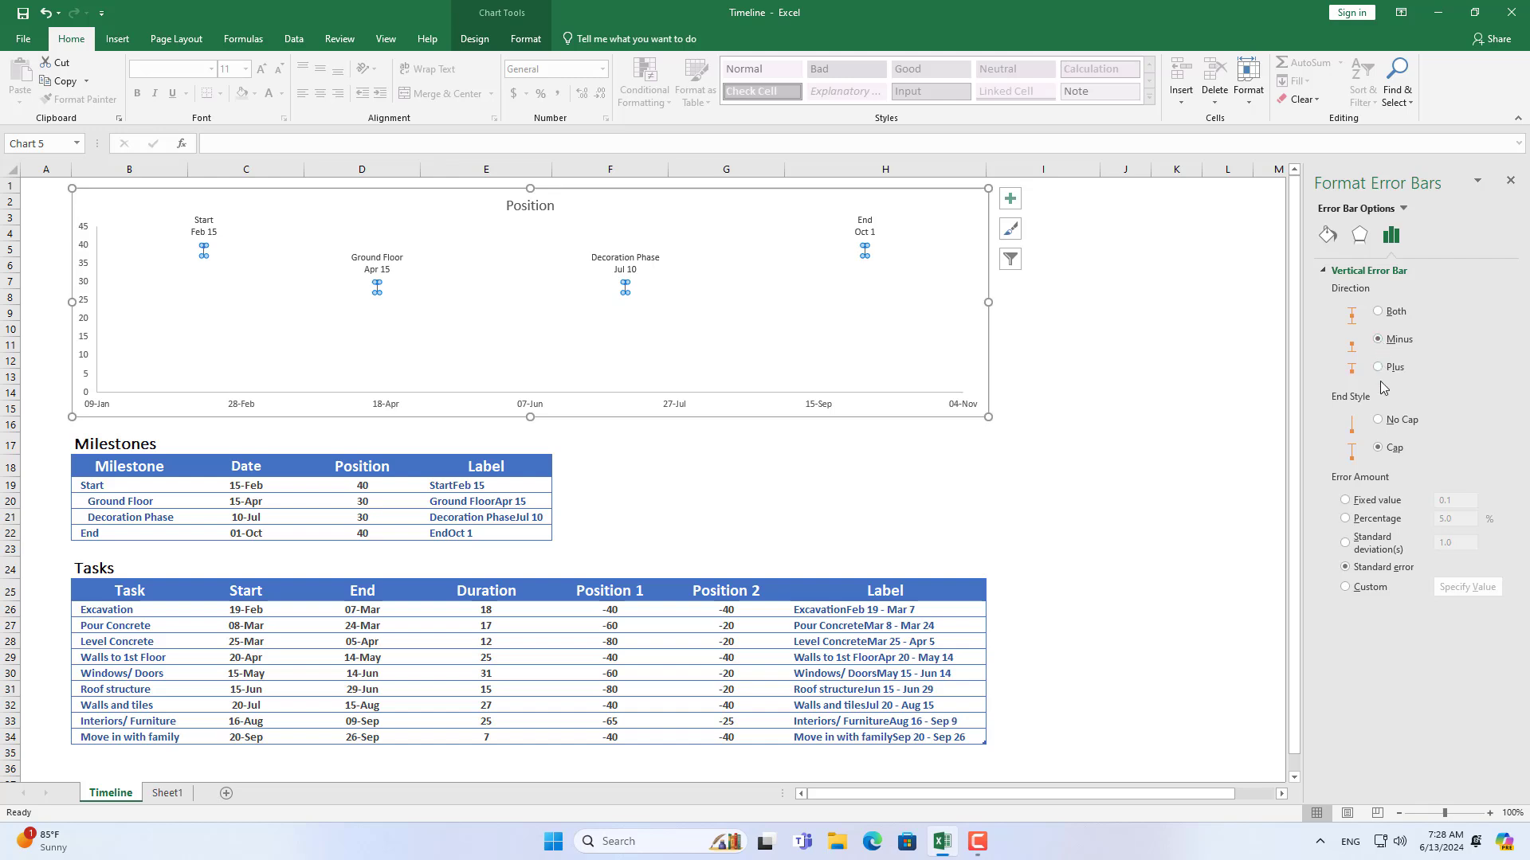
{"action": "left_click", "coordinate": [1347, 520]}
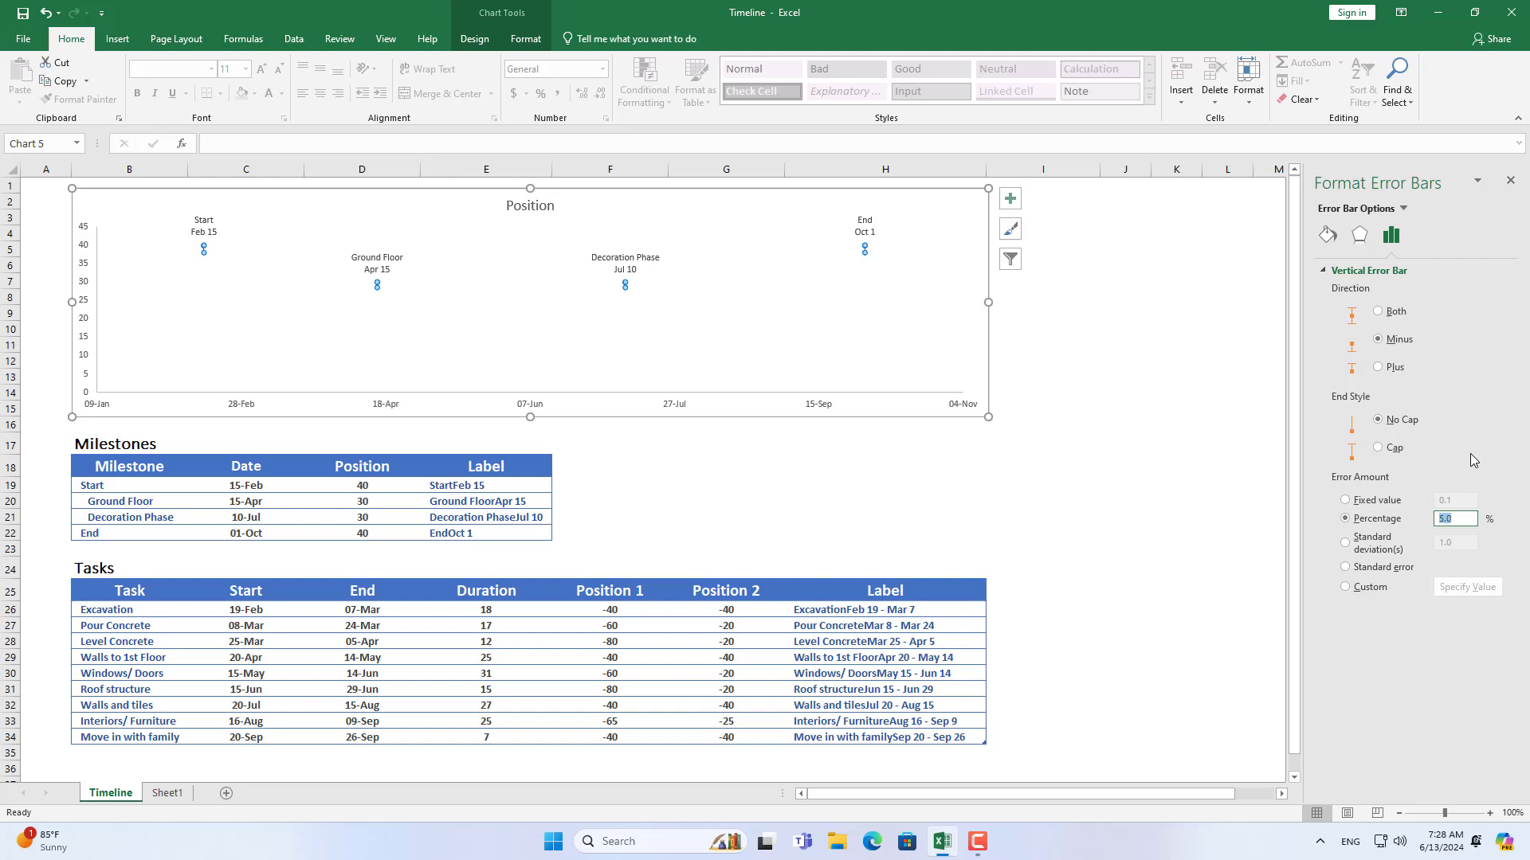
{"action": "type", "text": "100"}
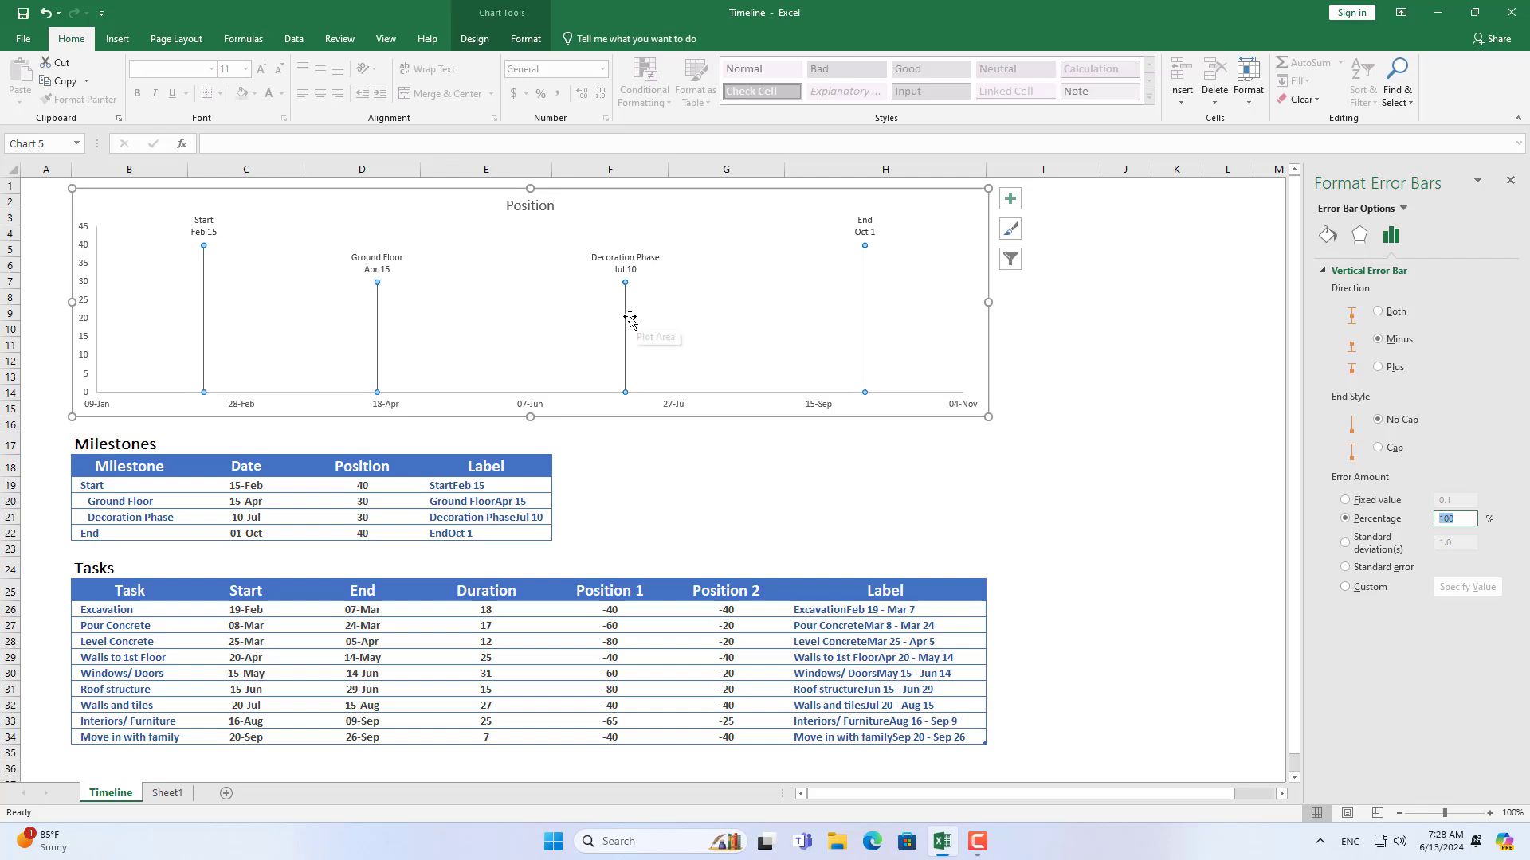
{"action": "left_click", "coordinate": [623, 330]}
Add a new chart series using task Start dates C26:C34 as X values.
{"action": "left_click", "coordinate": [106, 567]}
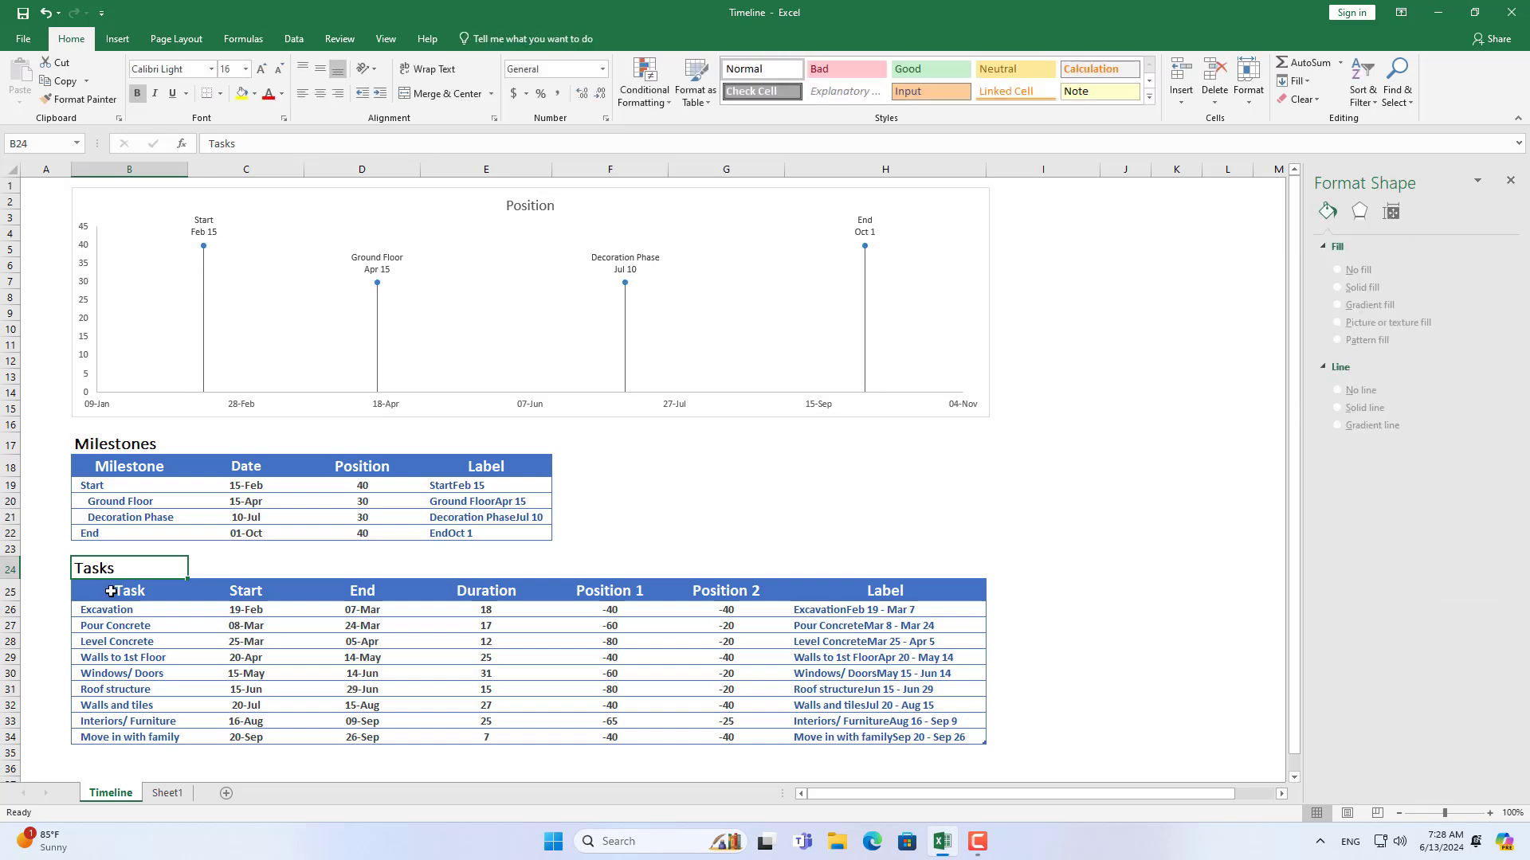
{"action": "left_click_drag", "start_coordinate": [110, 591], "coordinate": [862, 731]}
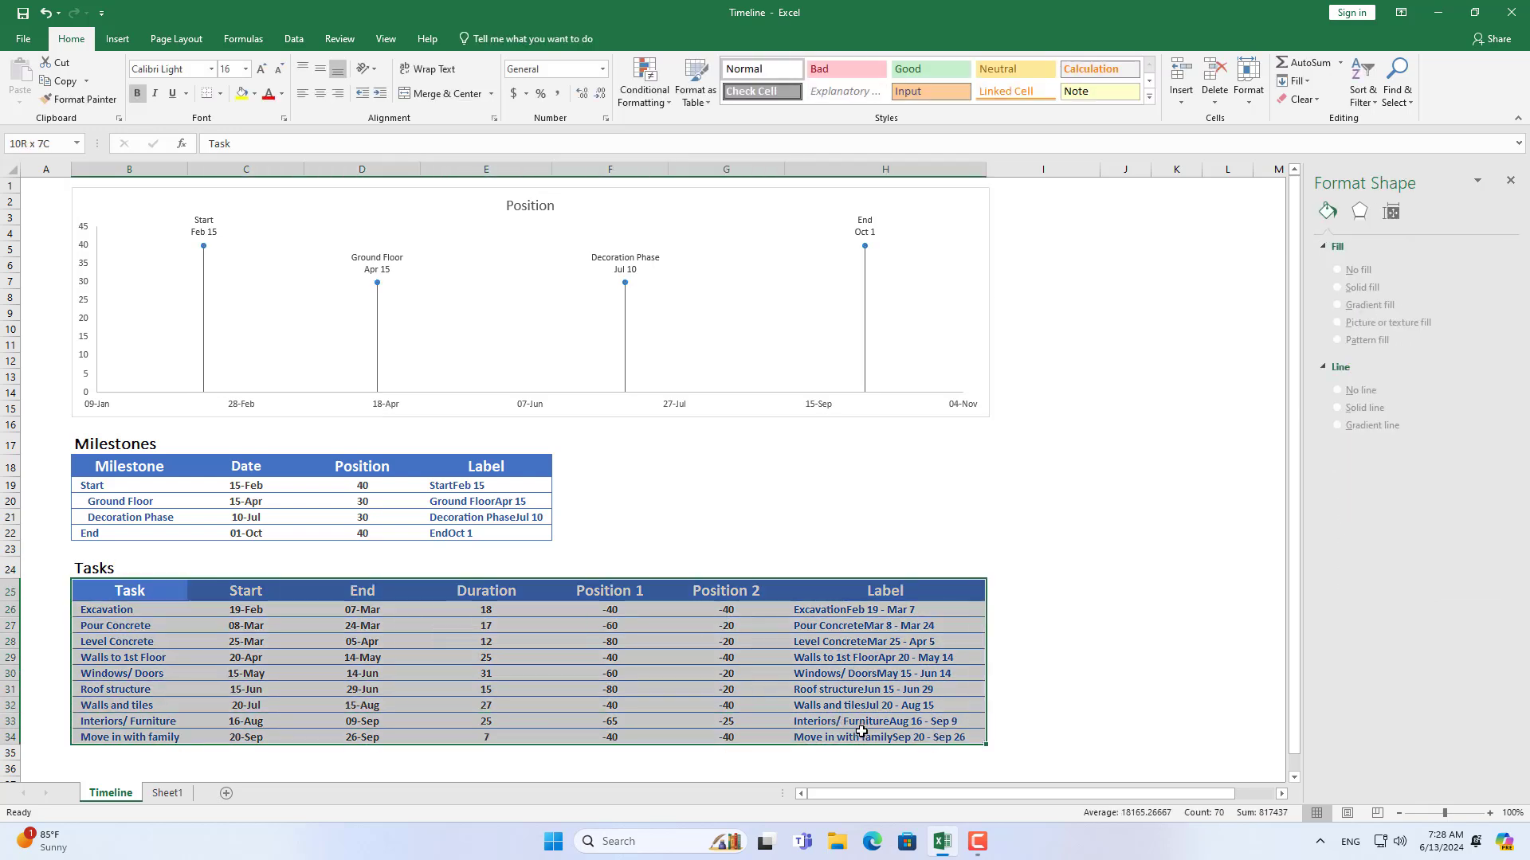
{"action": "left_click", "coordinate": [713, 284]}
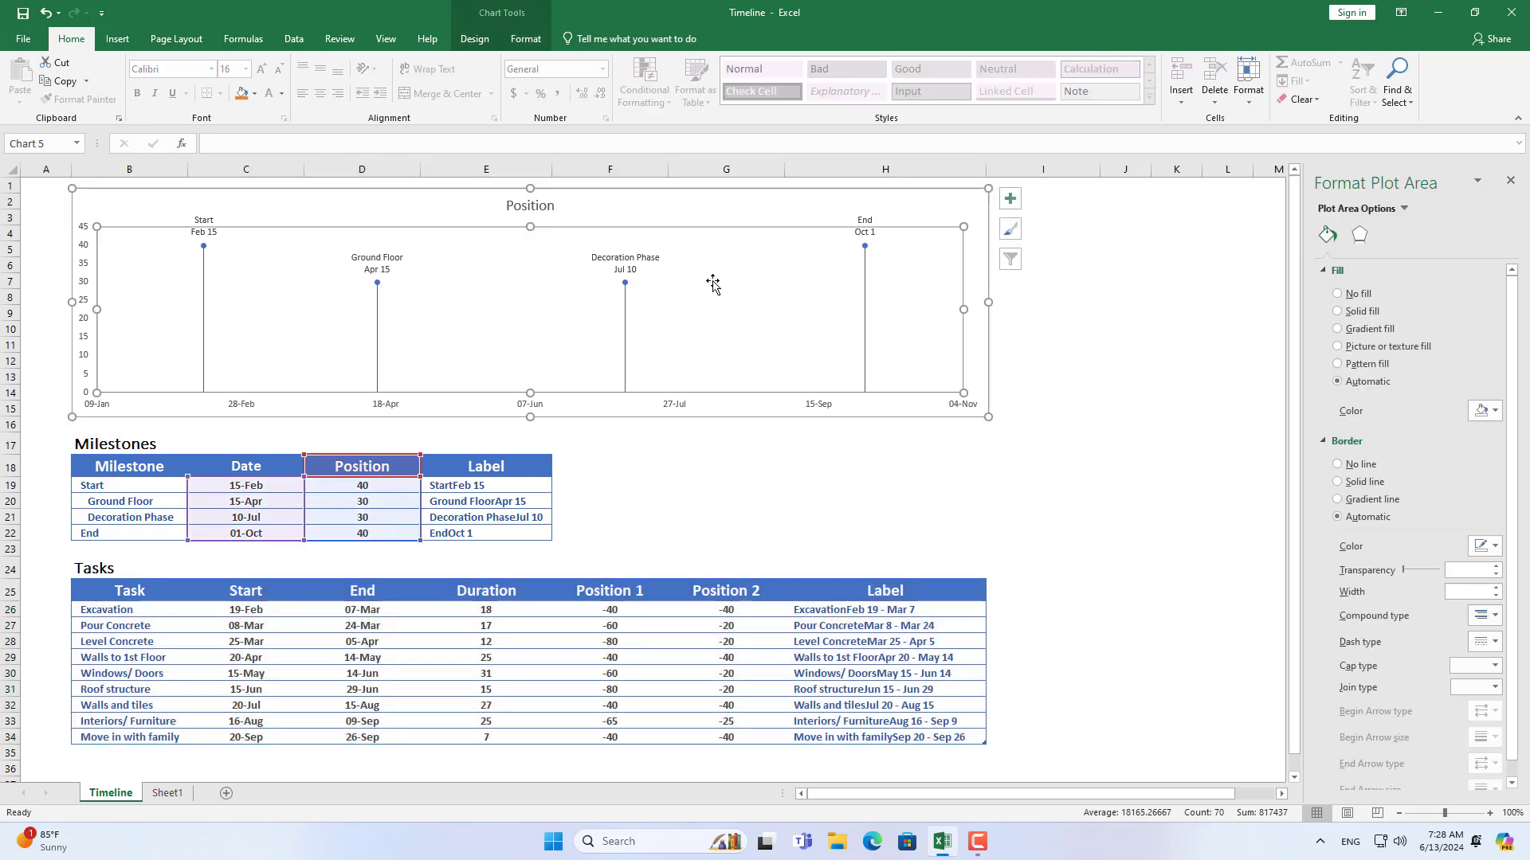
{"action": "right_click", "coordinate": [713, 283]}
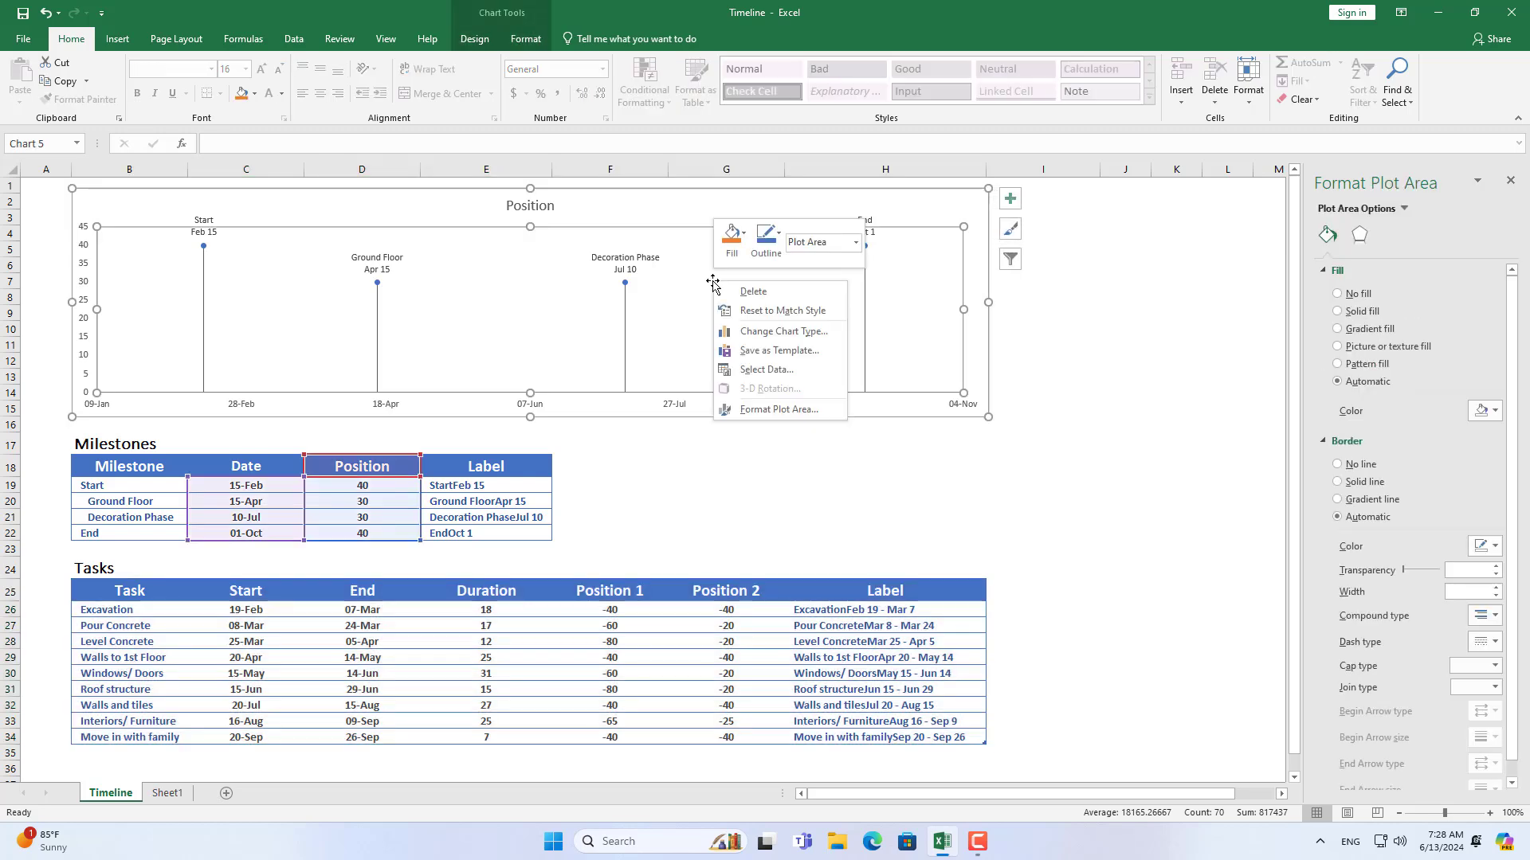
{"action": "left_click", "coordinate": [766, 370]}
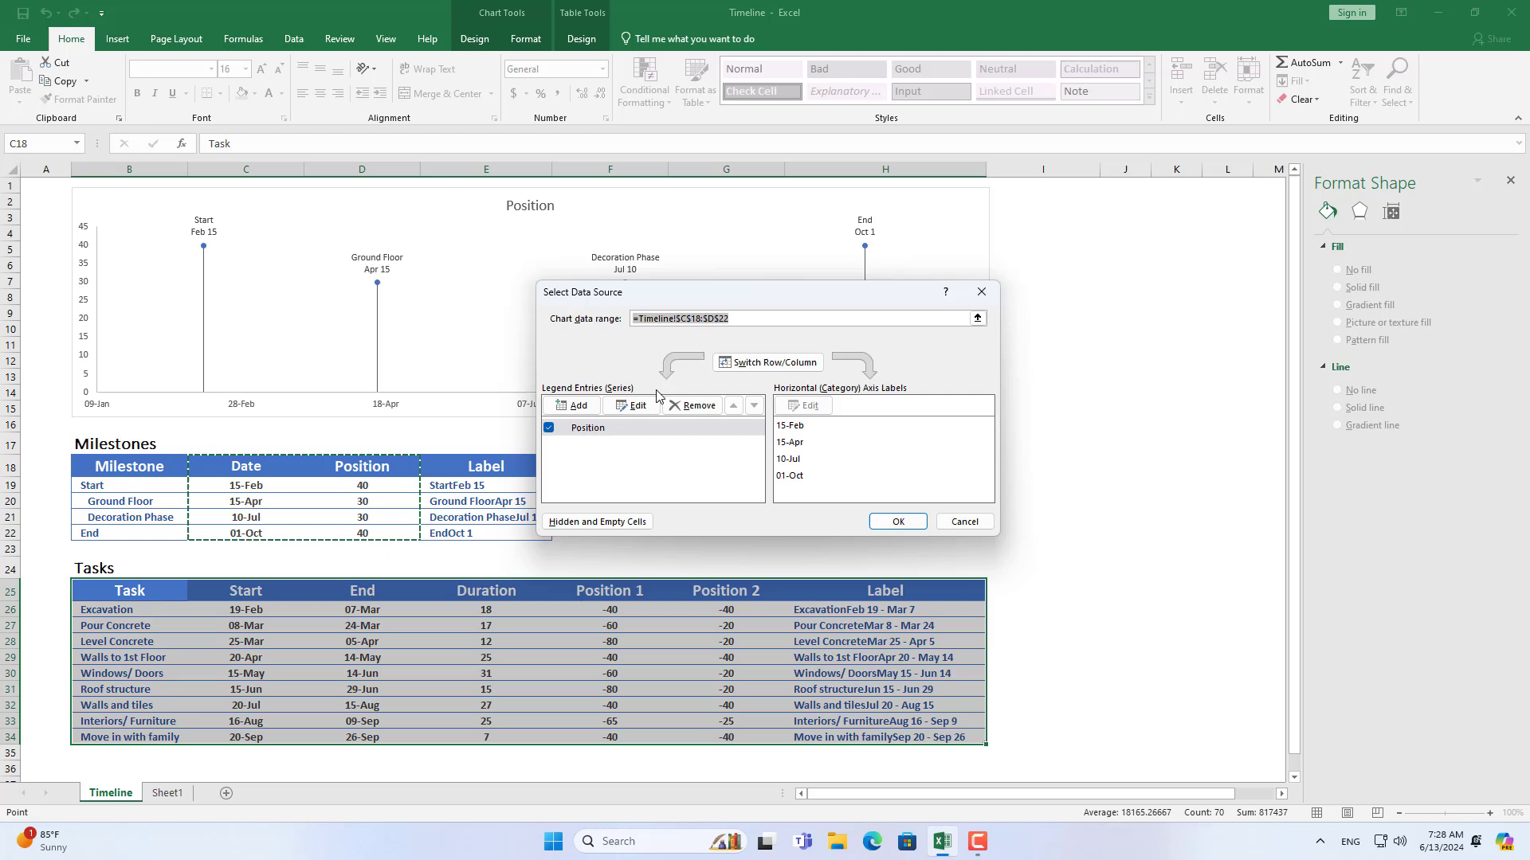
{"action": "left_click", "coordinate": [591, 413]}
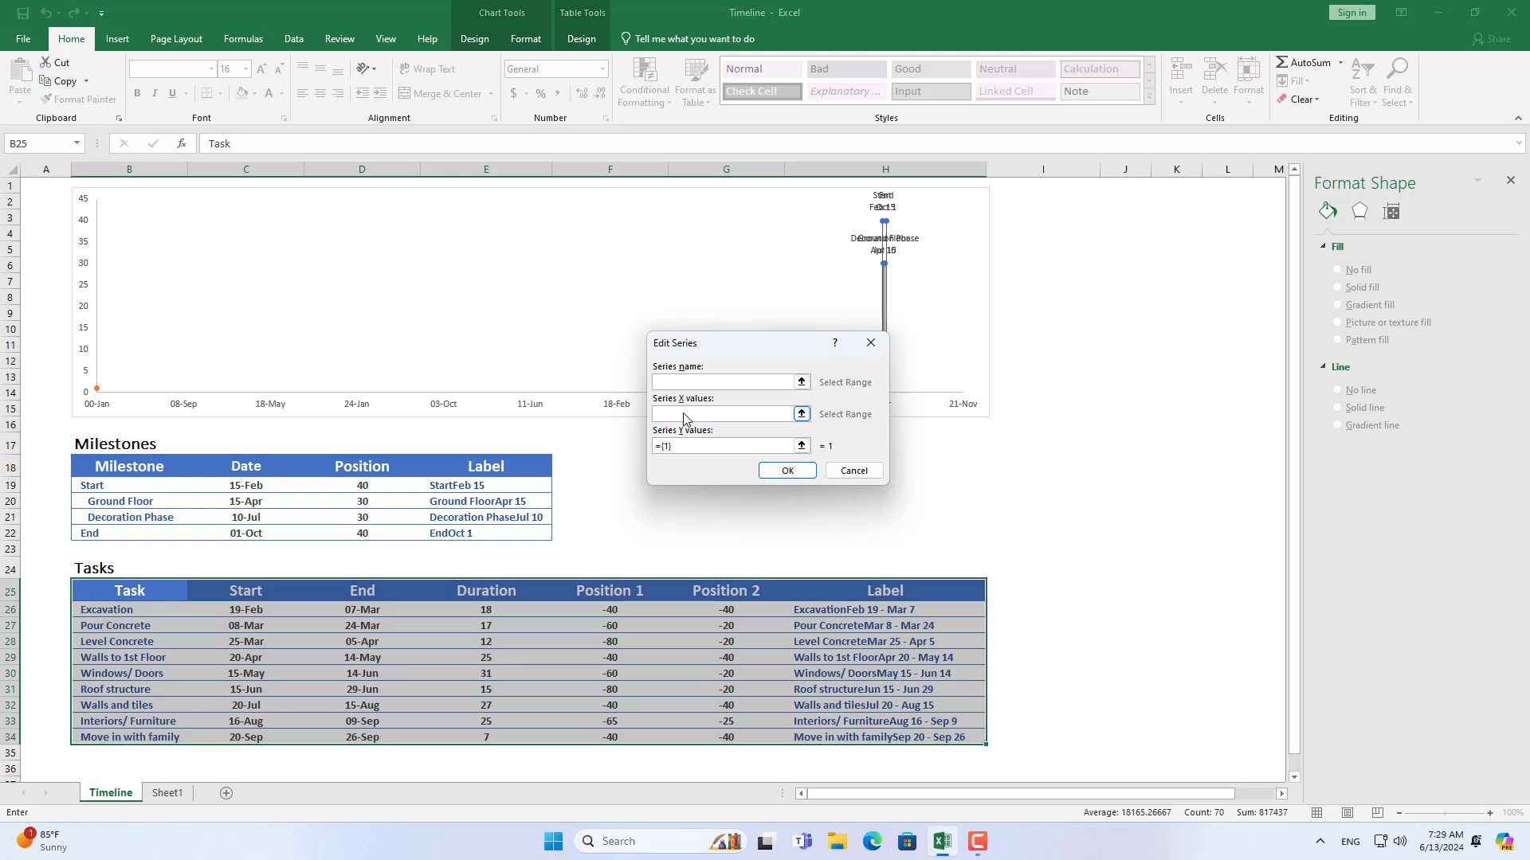
{"action": "left_click", "coordinate": [801, 413]}
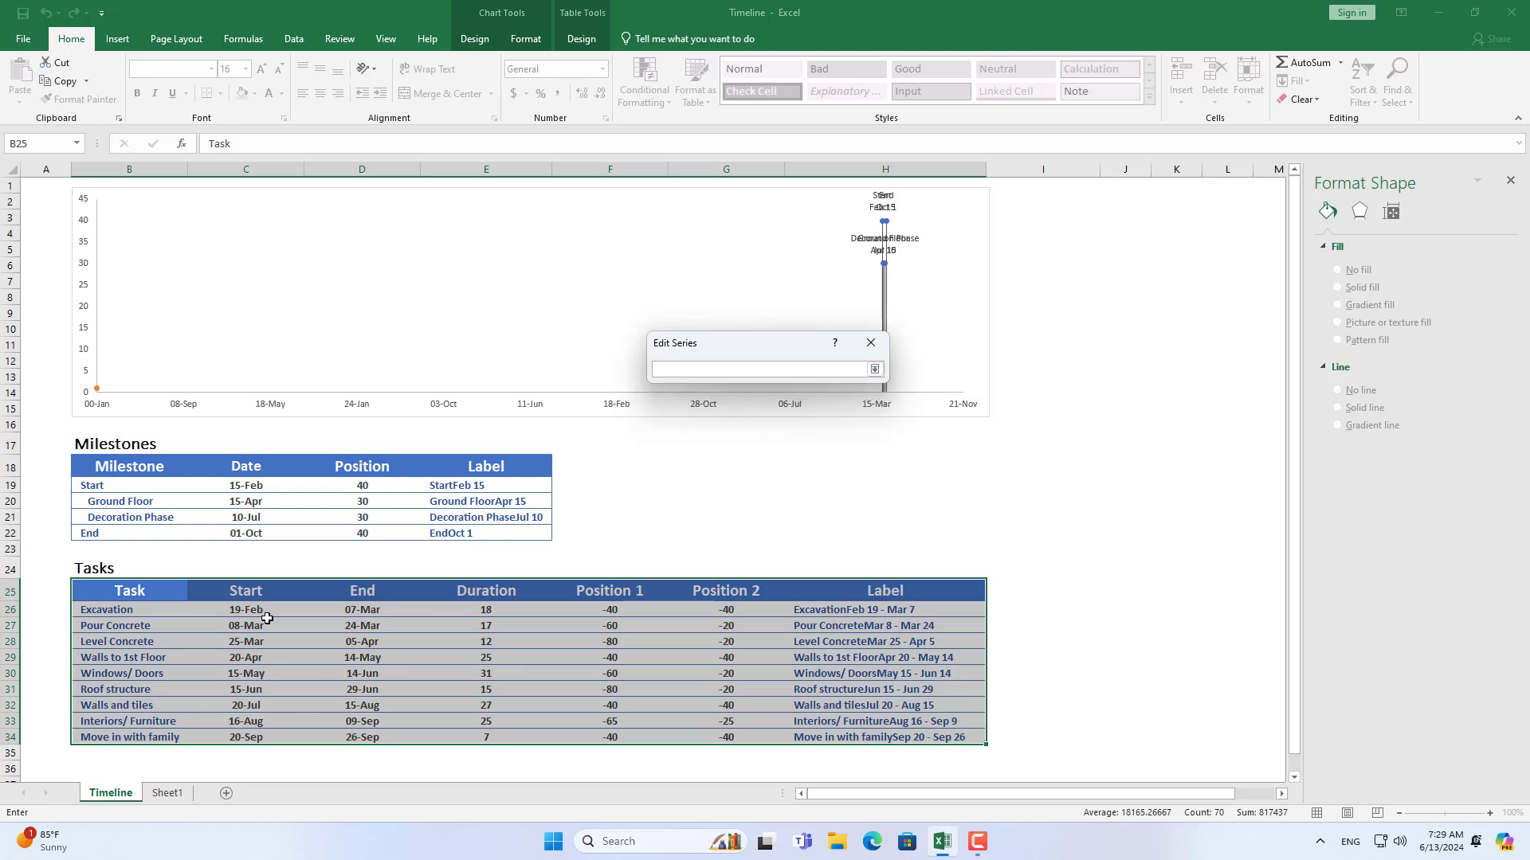
{"action": "left_click_drag", "start_coordinate": [267, 618], "coordinate": [265, 737]}
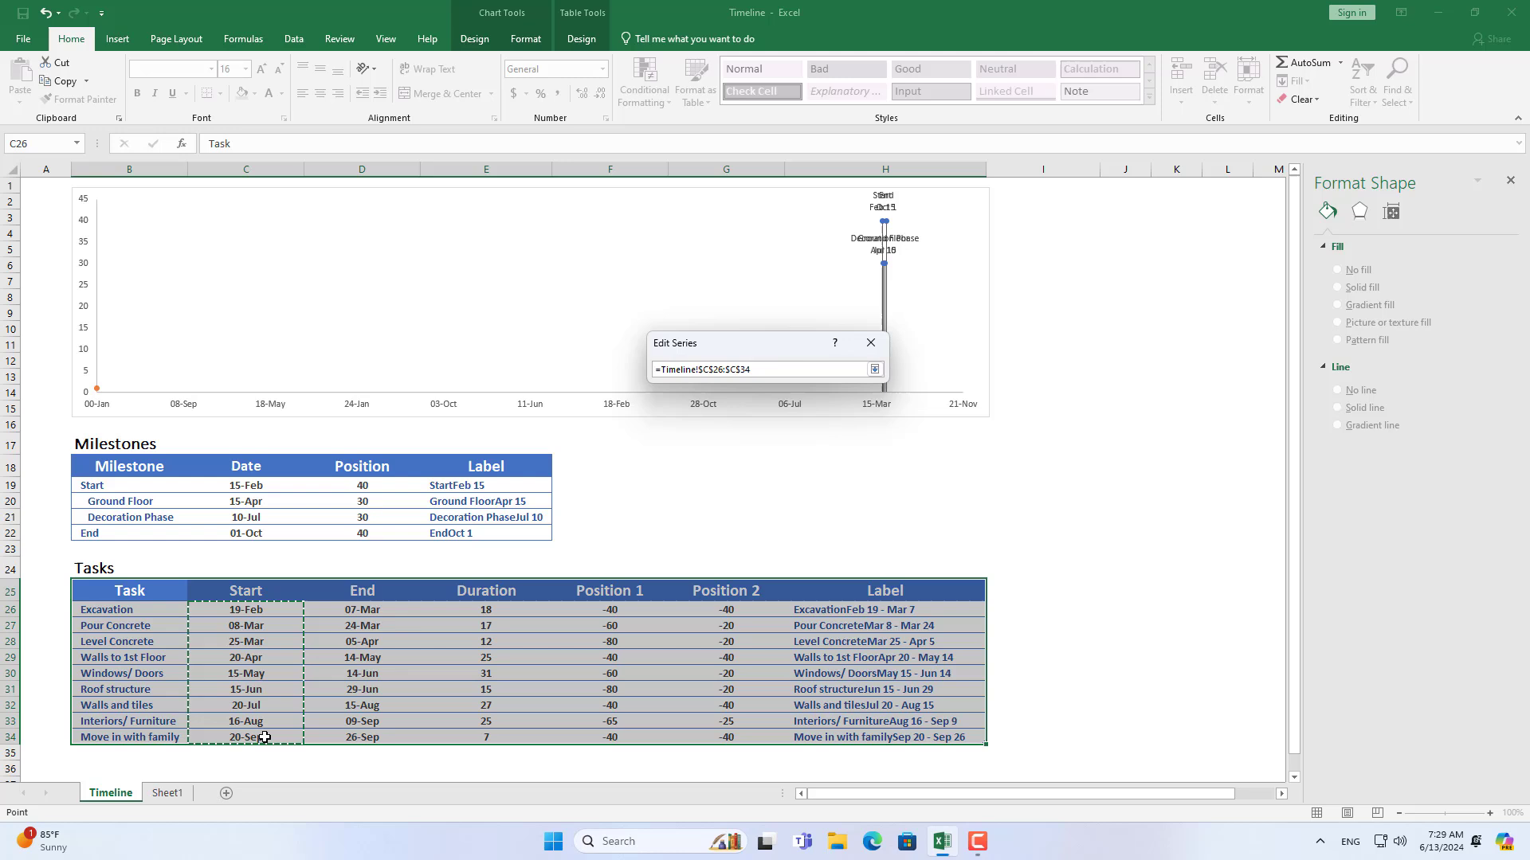
{"action": "left_click", "coordinate": [874, 370]}
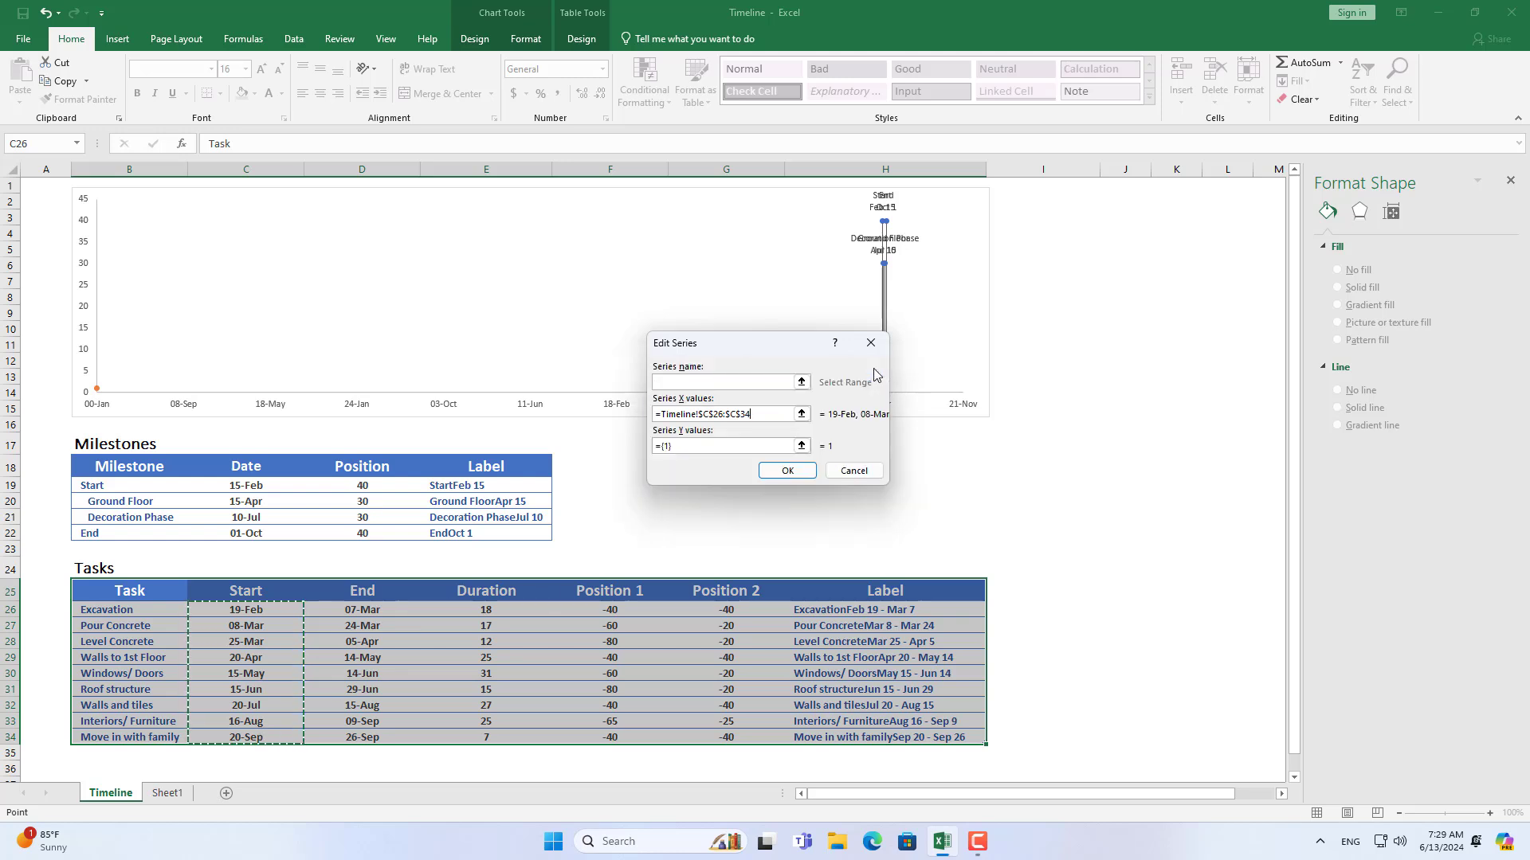
Set the new series' Y values to Position 1 cells F26:F34 and confirm it.
{"action": "left_click_drag", "start_coordinate": [741, 446], "coordinate": [643, 449]}
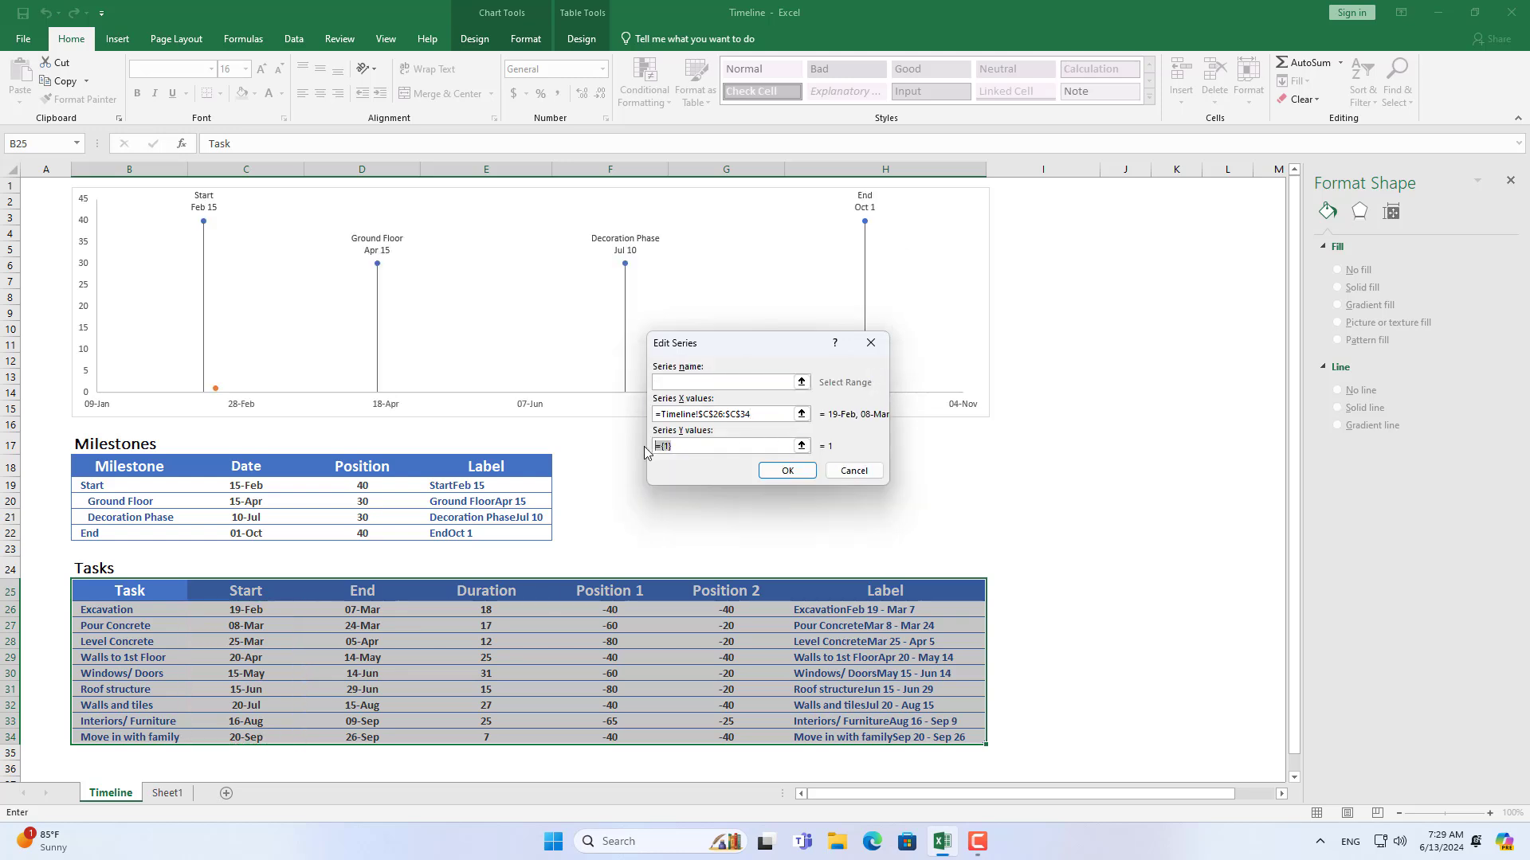
{"action": "key", "text": "BackSpace"}
{"action": "left_click", "coordinate": [801, 446]}
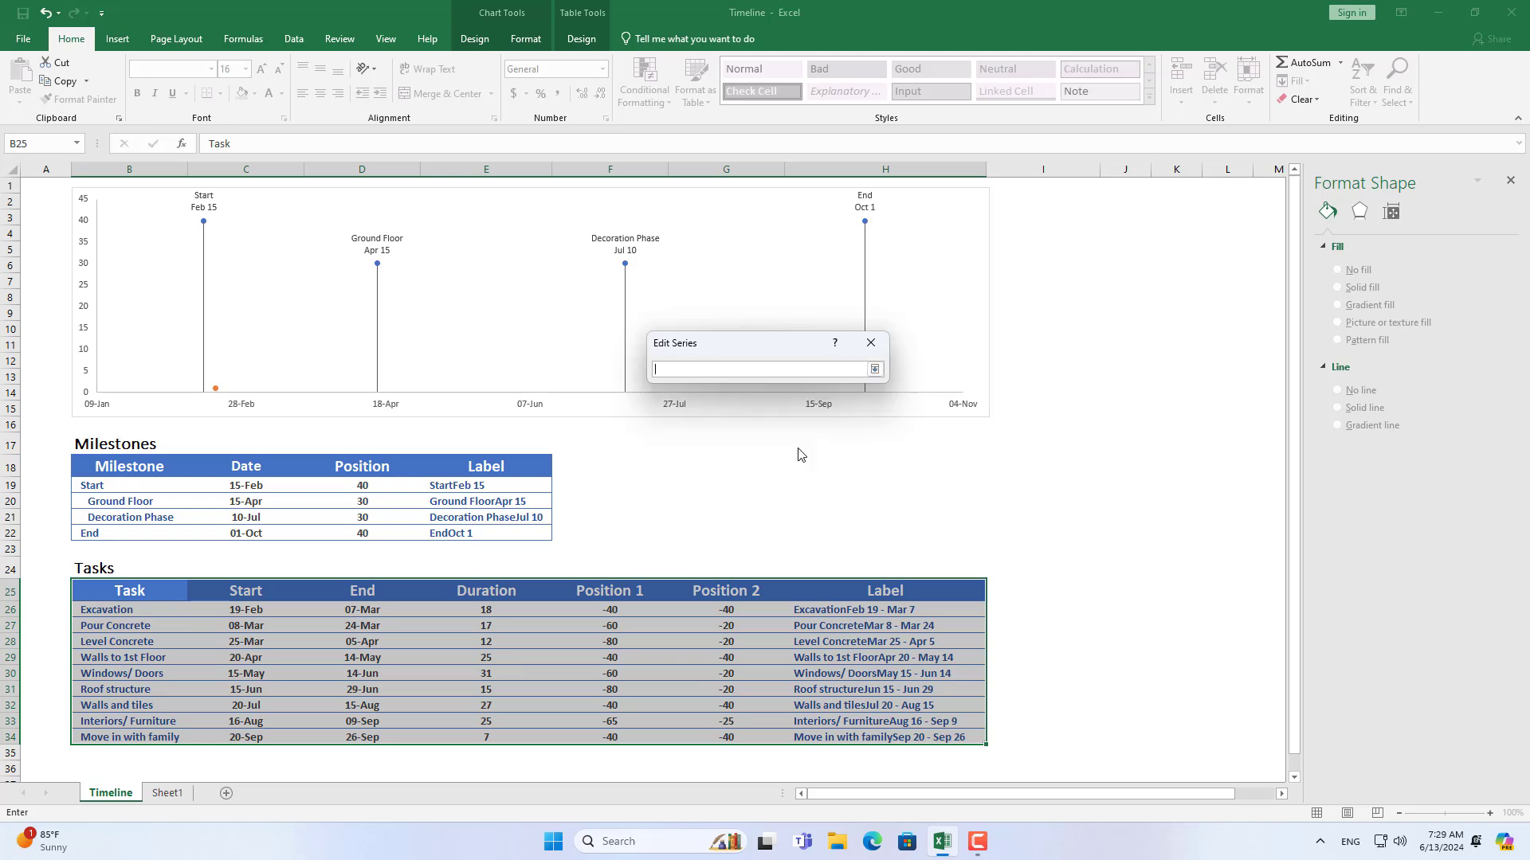
{"action": "left_click_drag", "start_coordinate": [612, 610], "coordinate": [618, 737]}
{"action": "left_click", "coordinate": [874, 372]}
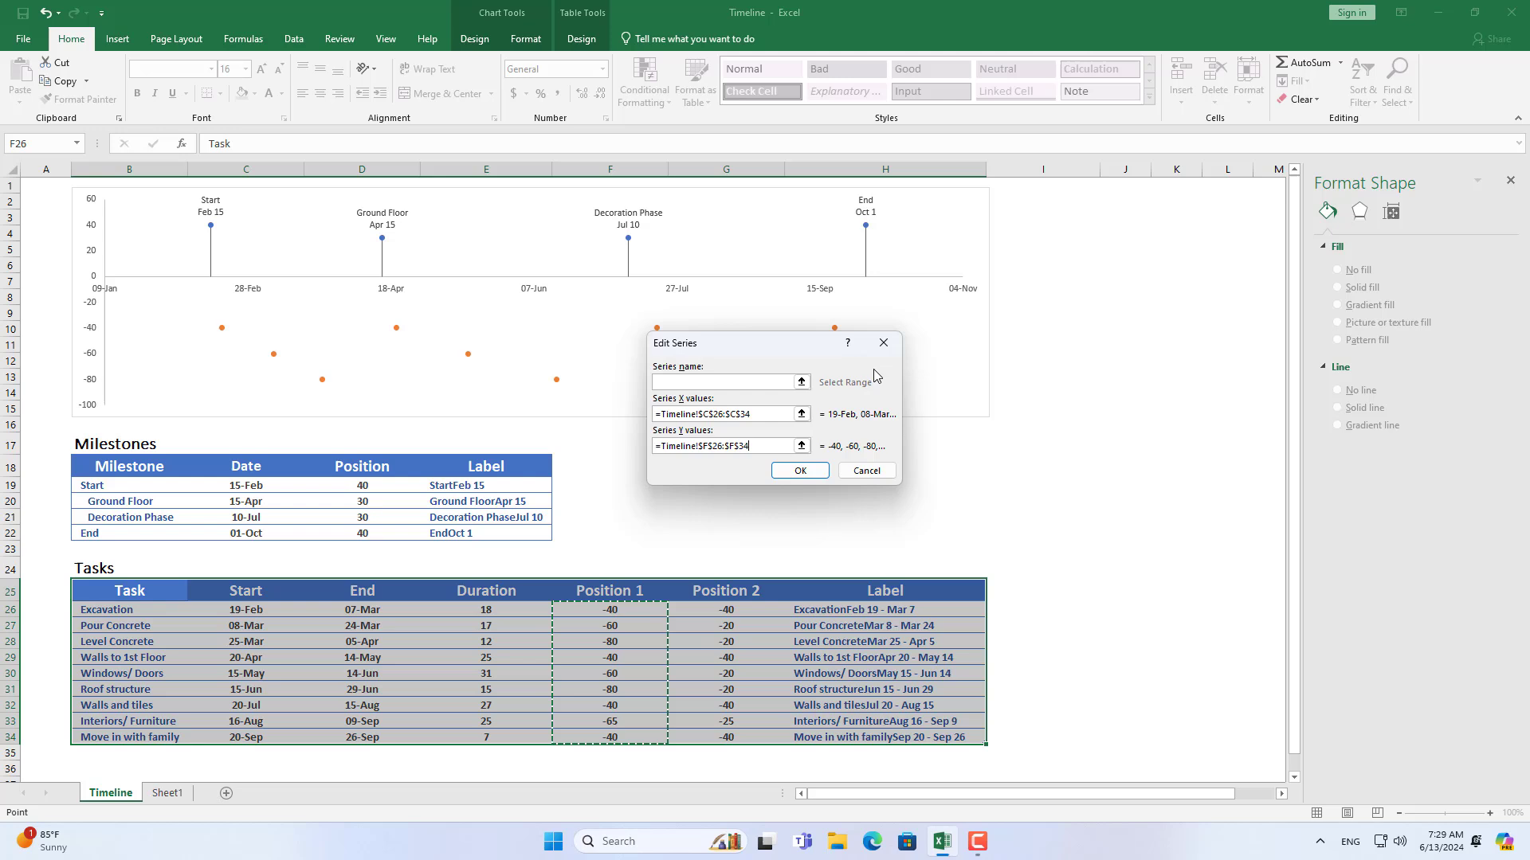
{"action": "left_click", "coordinate": [768, 410]}
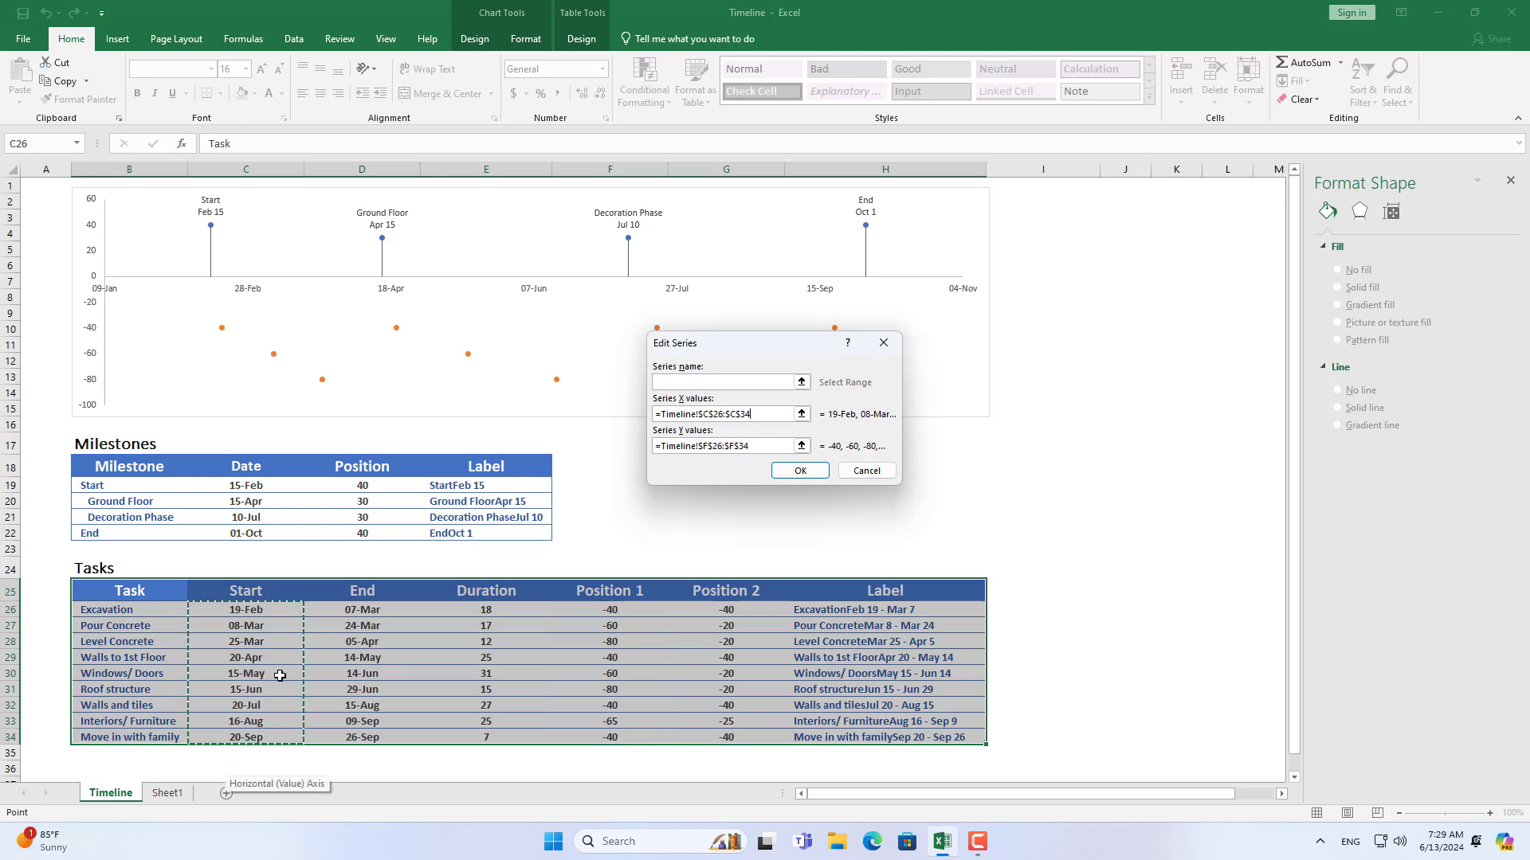
{"action": "left_click", "coordinate": [764, 445]}
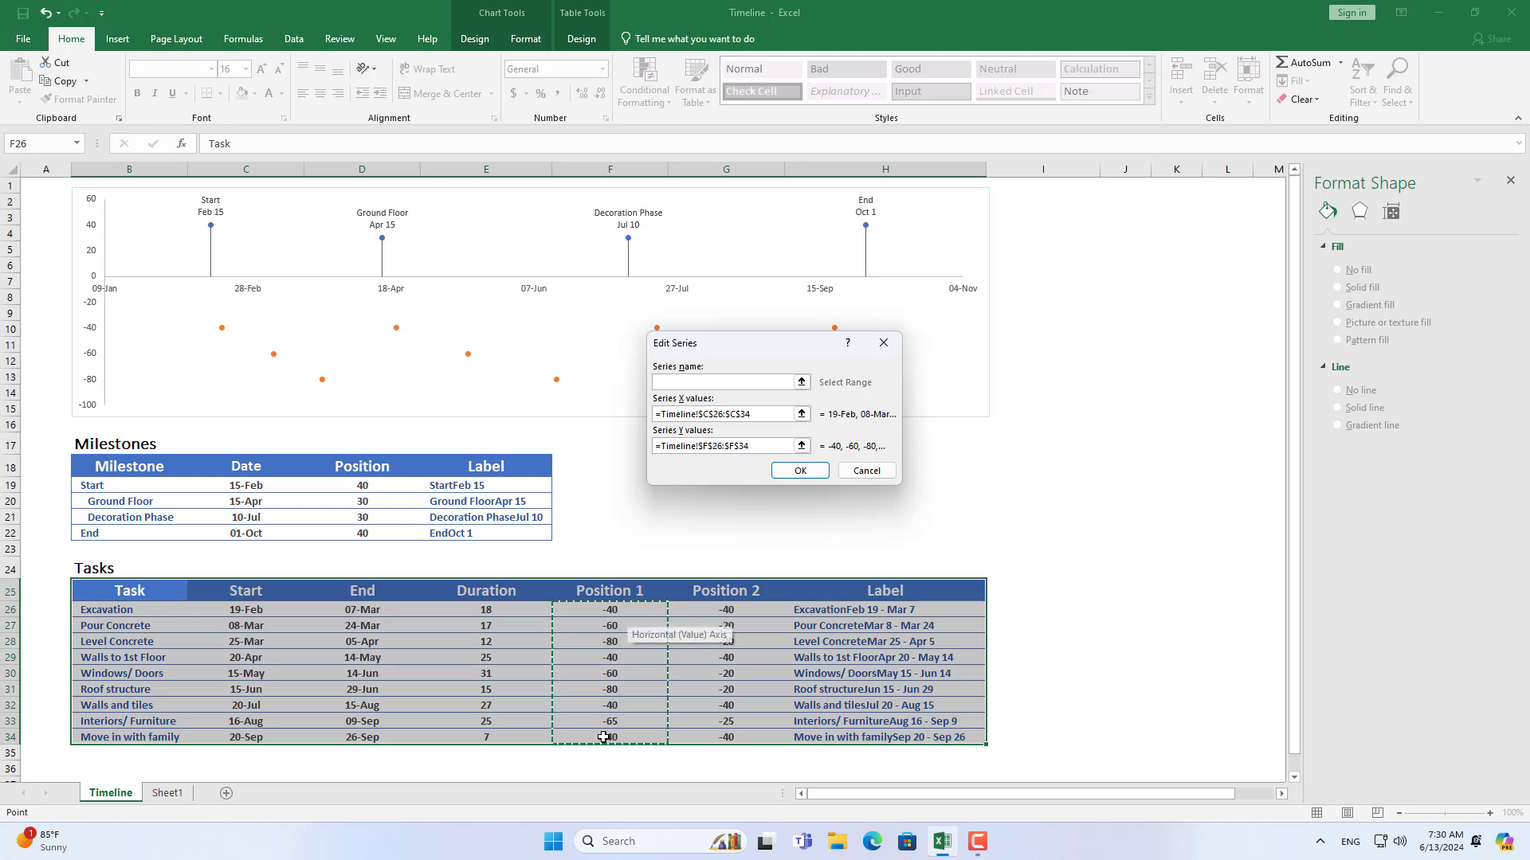
{"action": "left_click", "coordinate": [801, 473]}
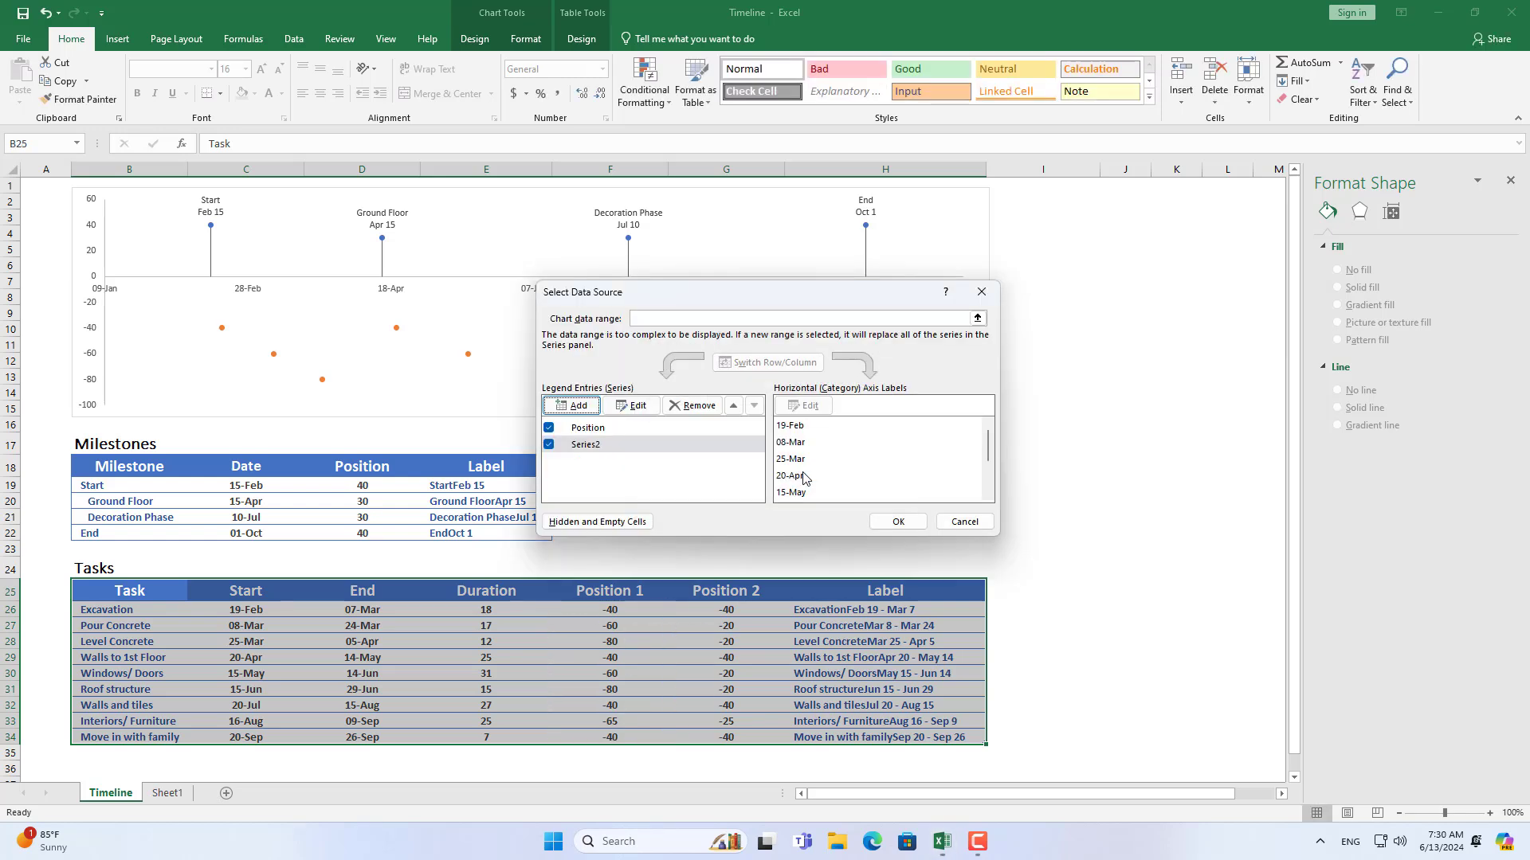
{"action": "left_click", "coordinate": [591, 452]}
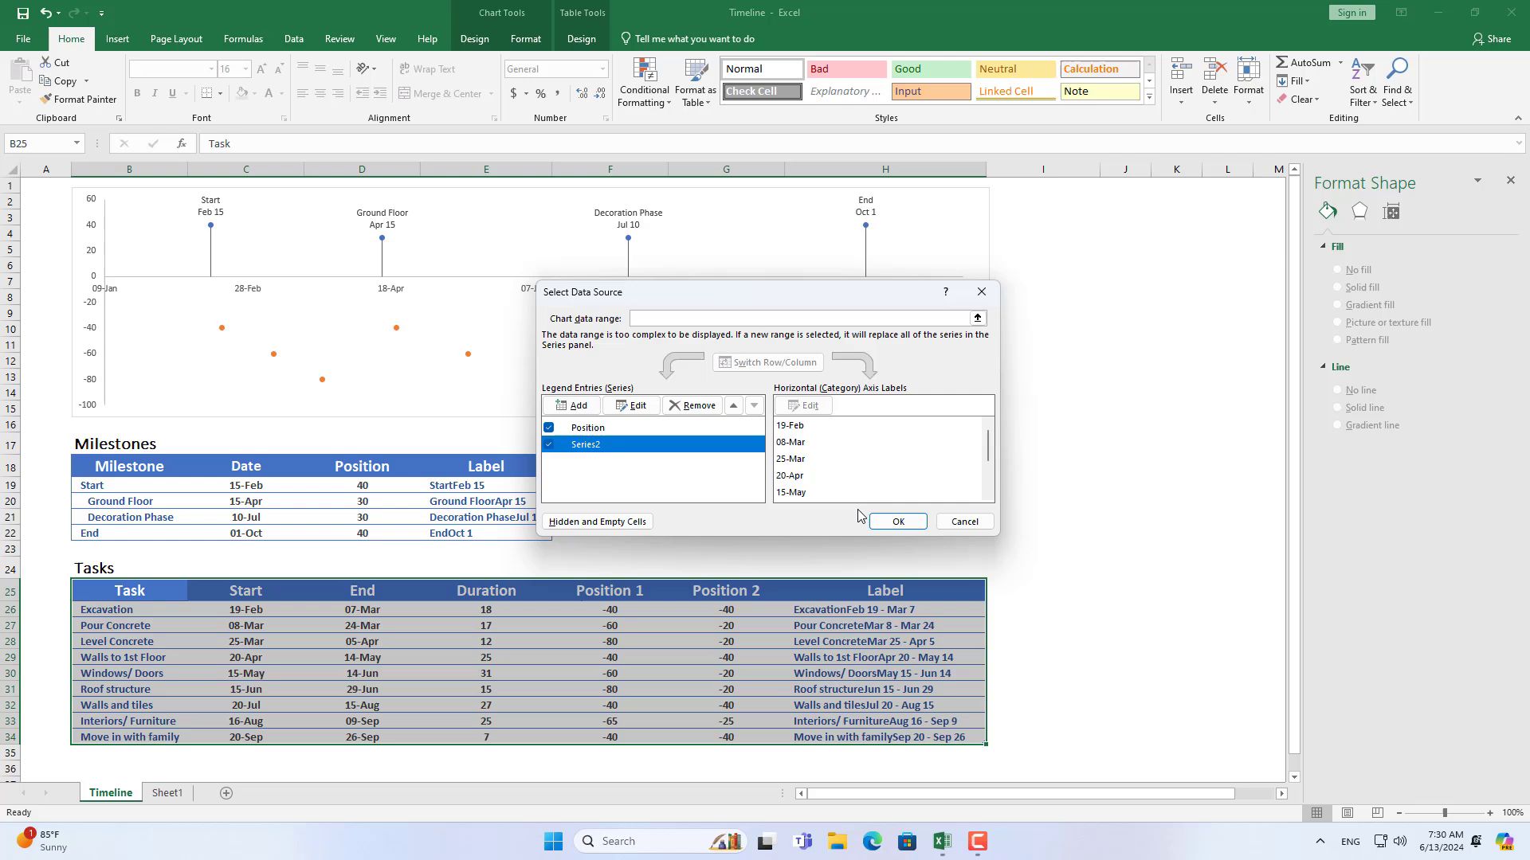
{"action": "left_click", "coordinate": [885, 521]}
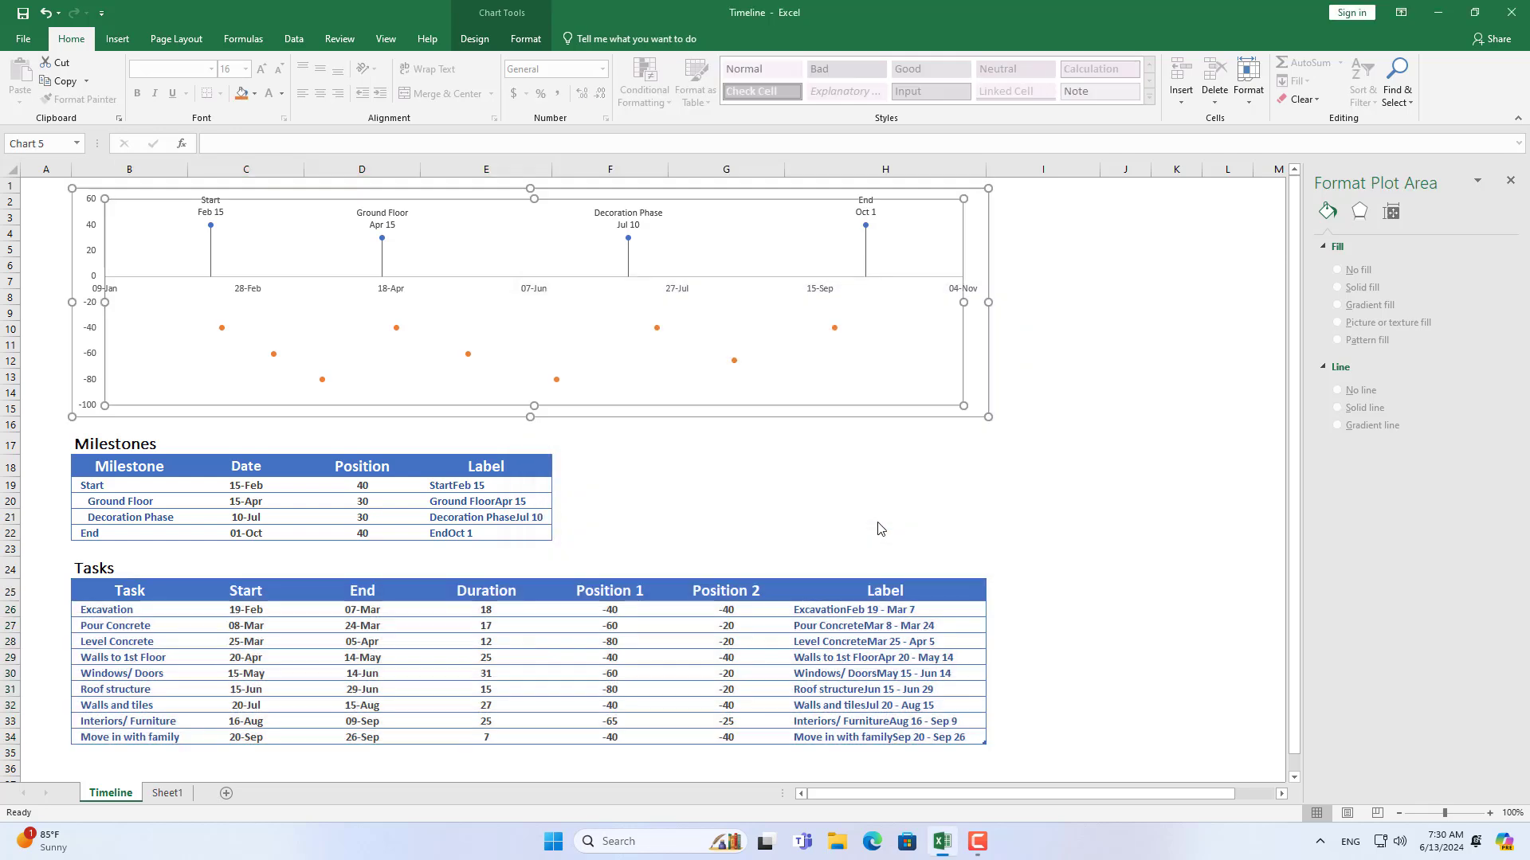
Label the task points from H26:H34 instead of Y values, positioned Left.
{"action": "left_click", "coordinate": [734, 360]}
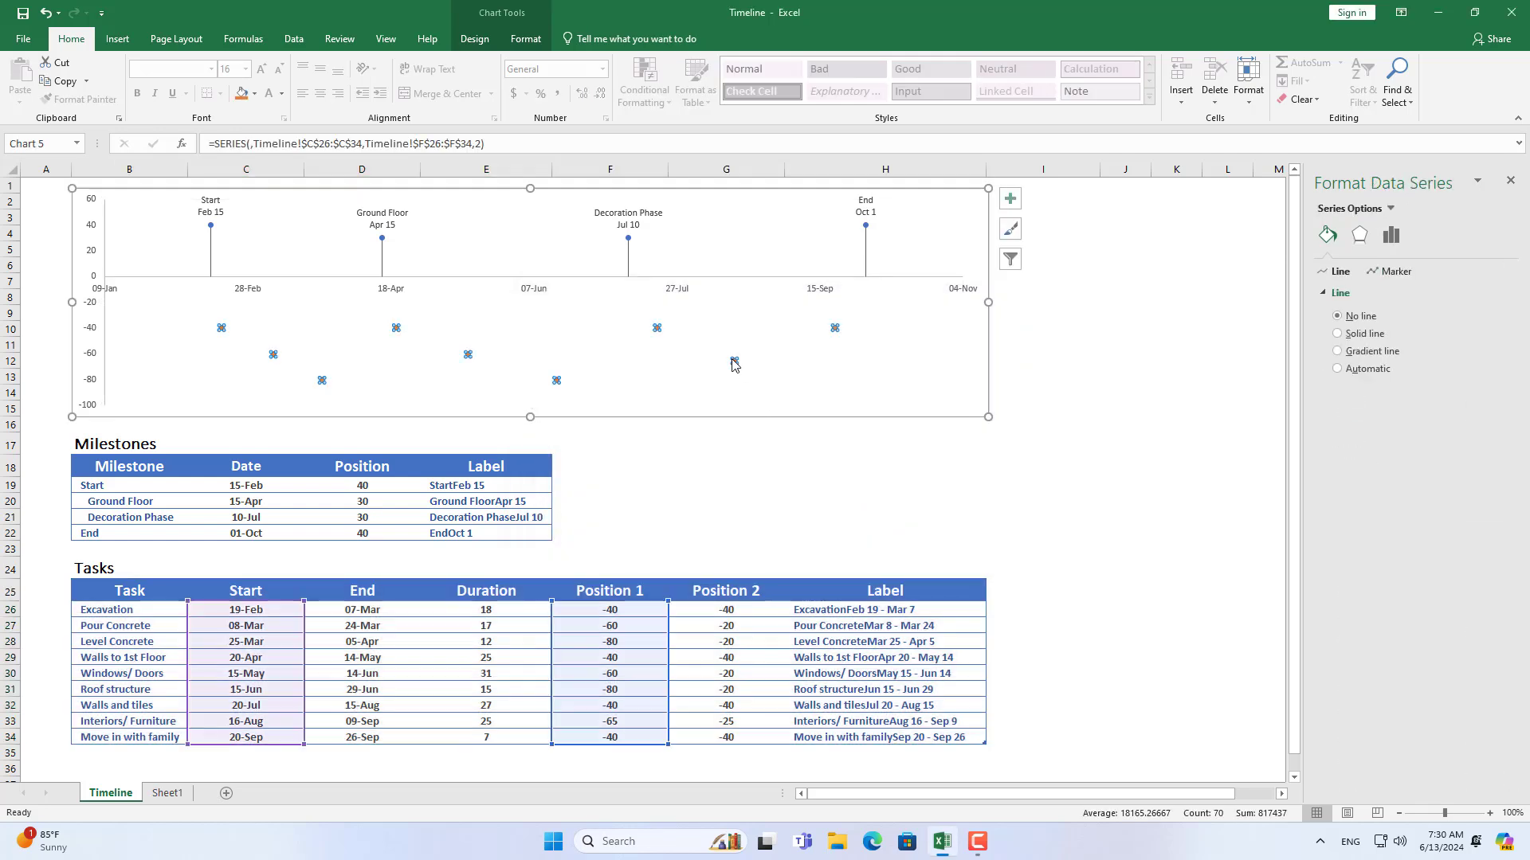
{"action": "left_click", "coordinate": [1010, 201]}
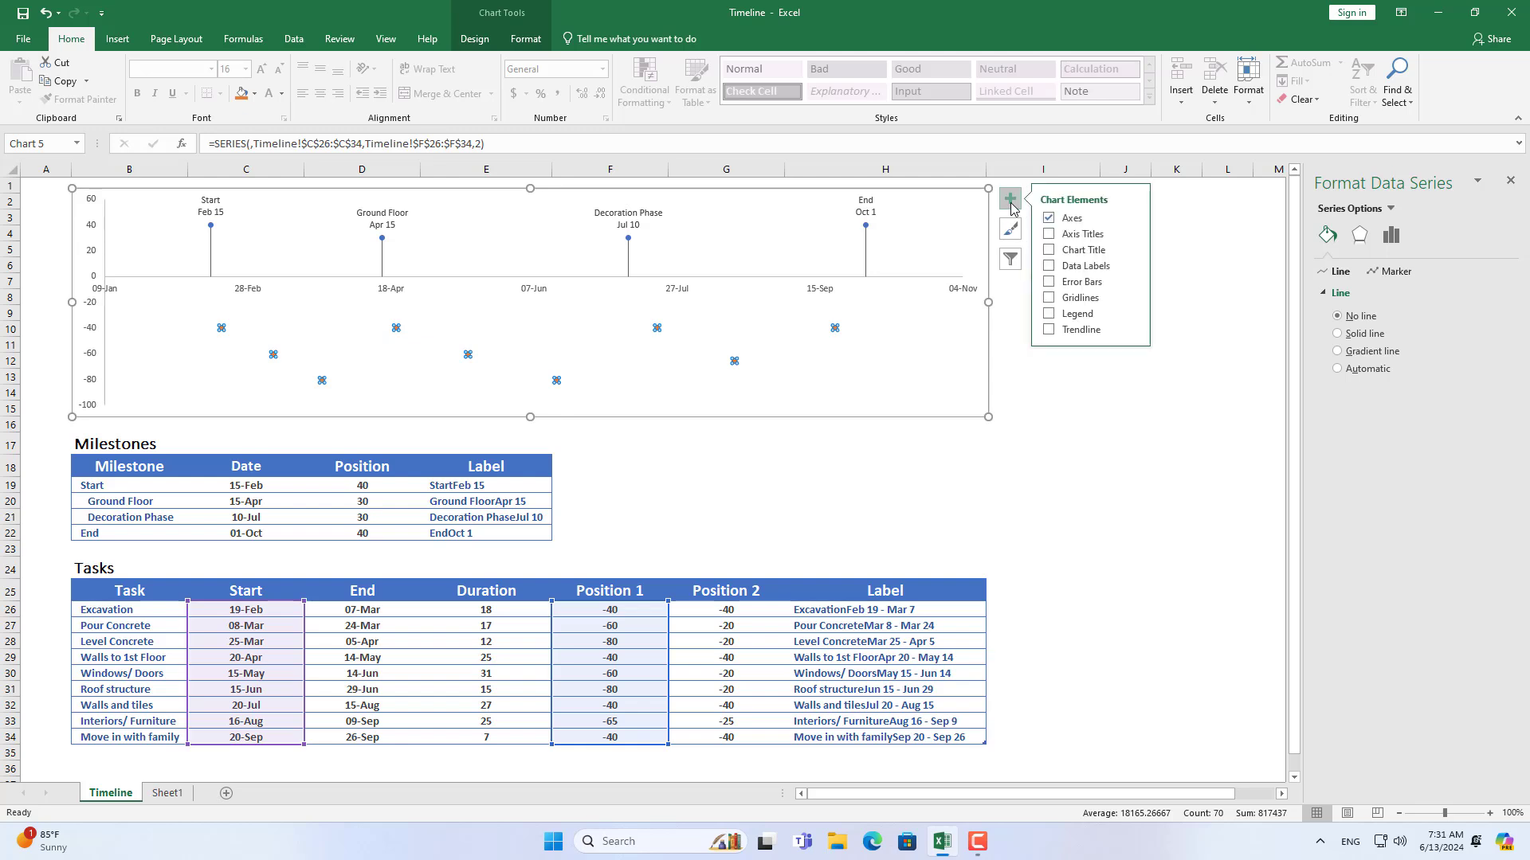
{"action": "left_click", "coordinate": [1064, 272]}
{"action": "left_click", "coordinate": [1132, 266]}
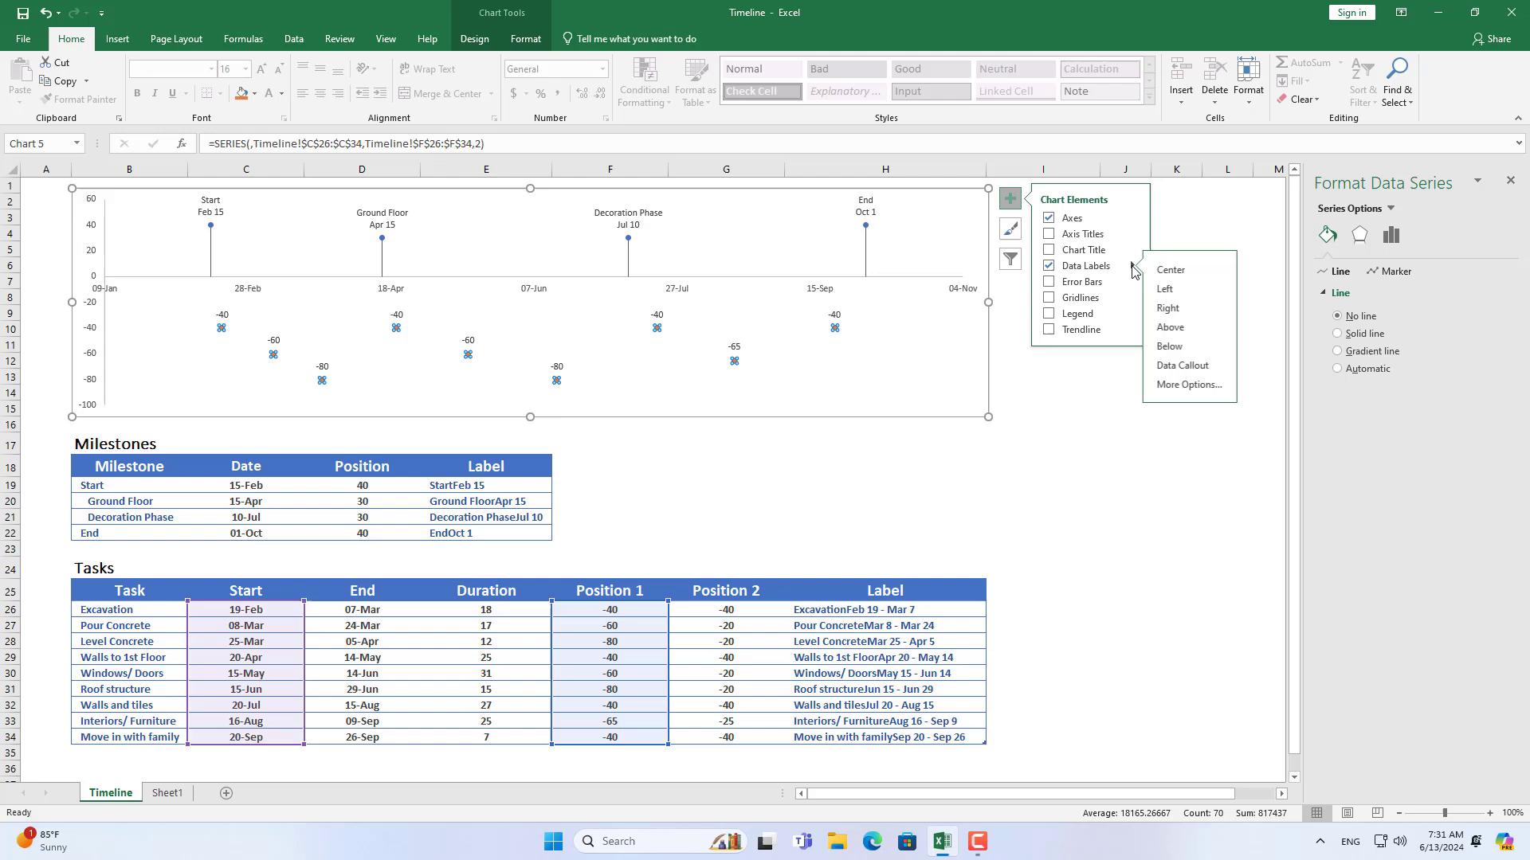
{"action": "left_click", "coordinate": [1179, 386]}
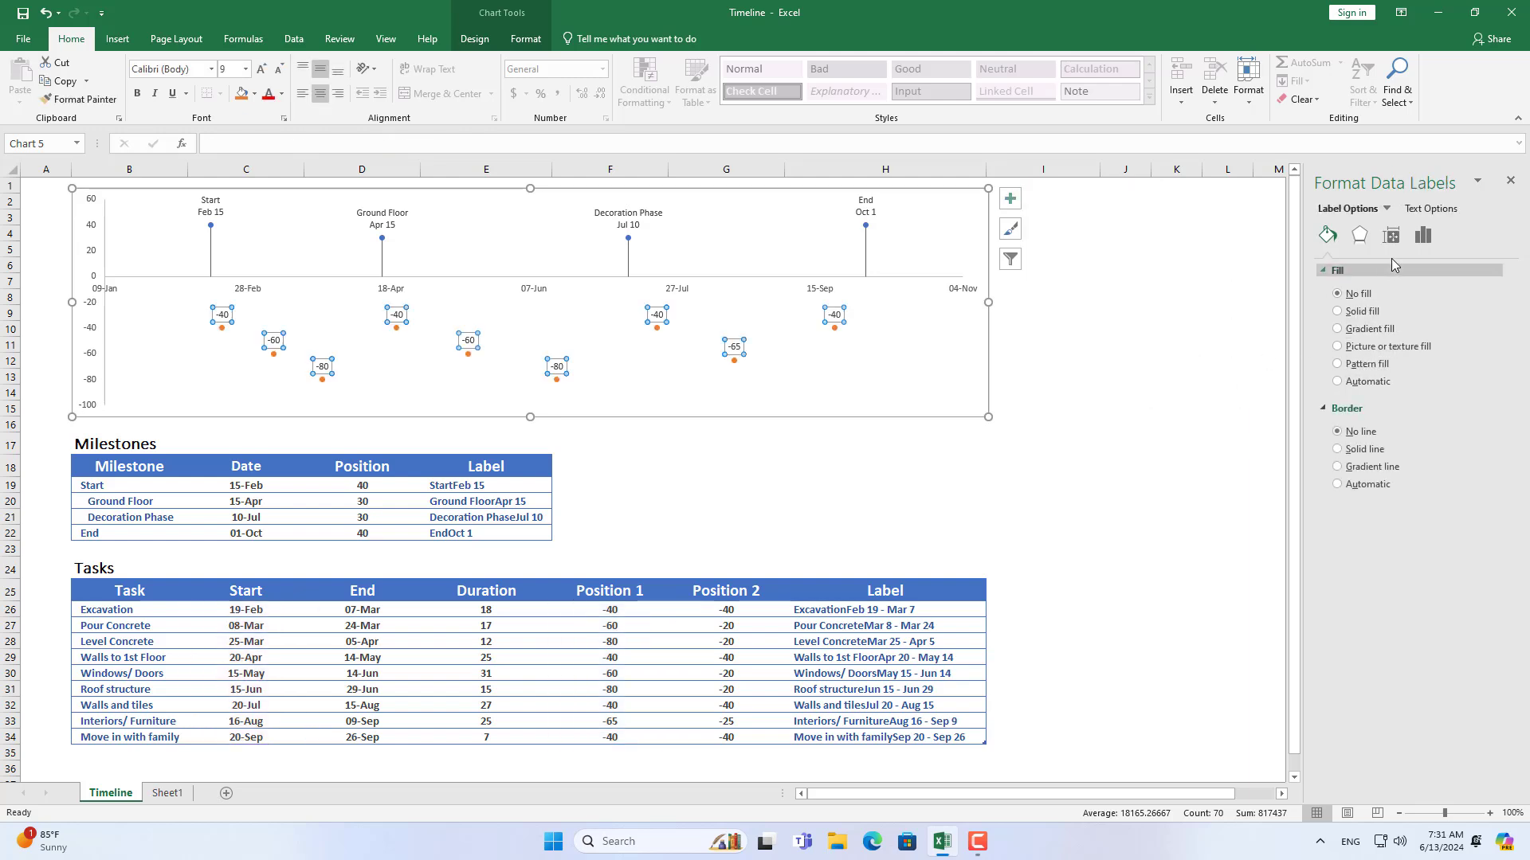
{"action": "left_click", "coordinate": [1418, 239]}
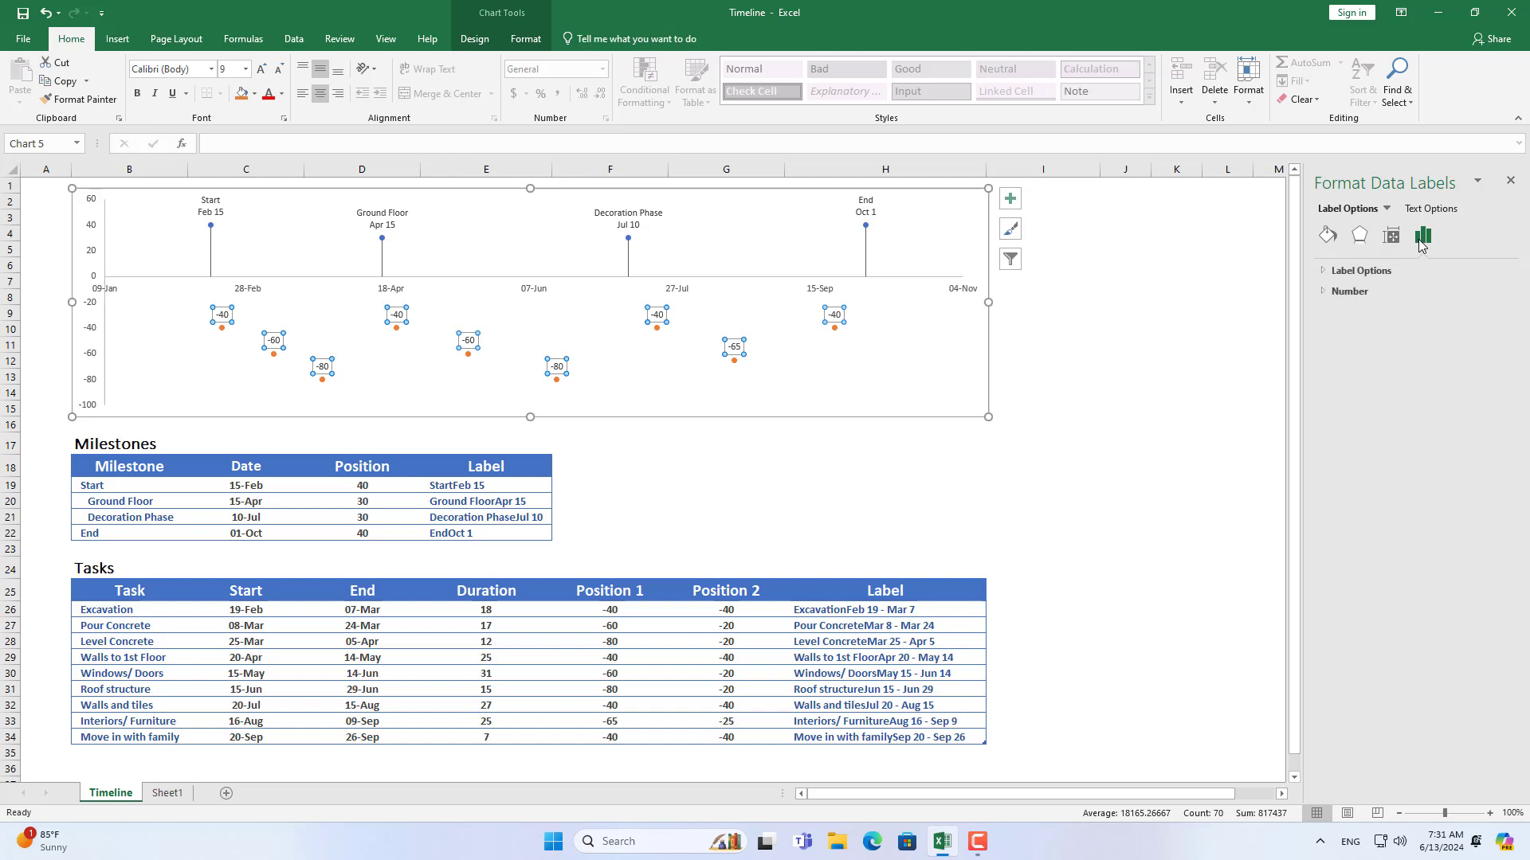
{"action": "left_click", "coordinate": [1325, 271]}
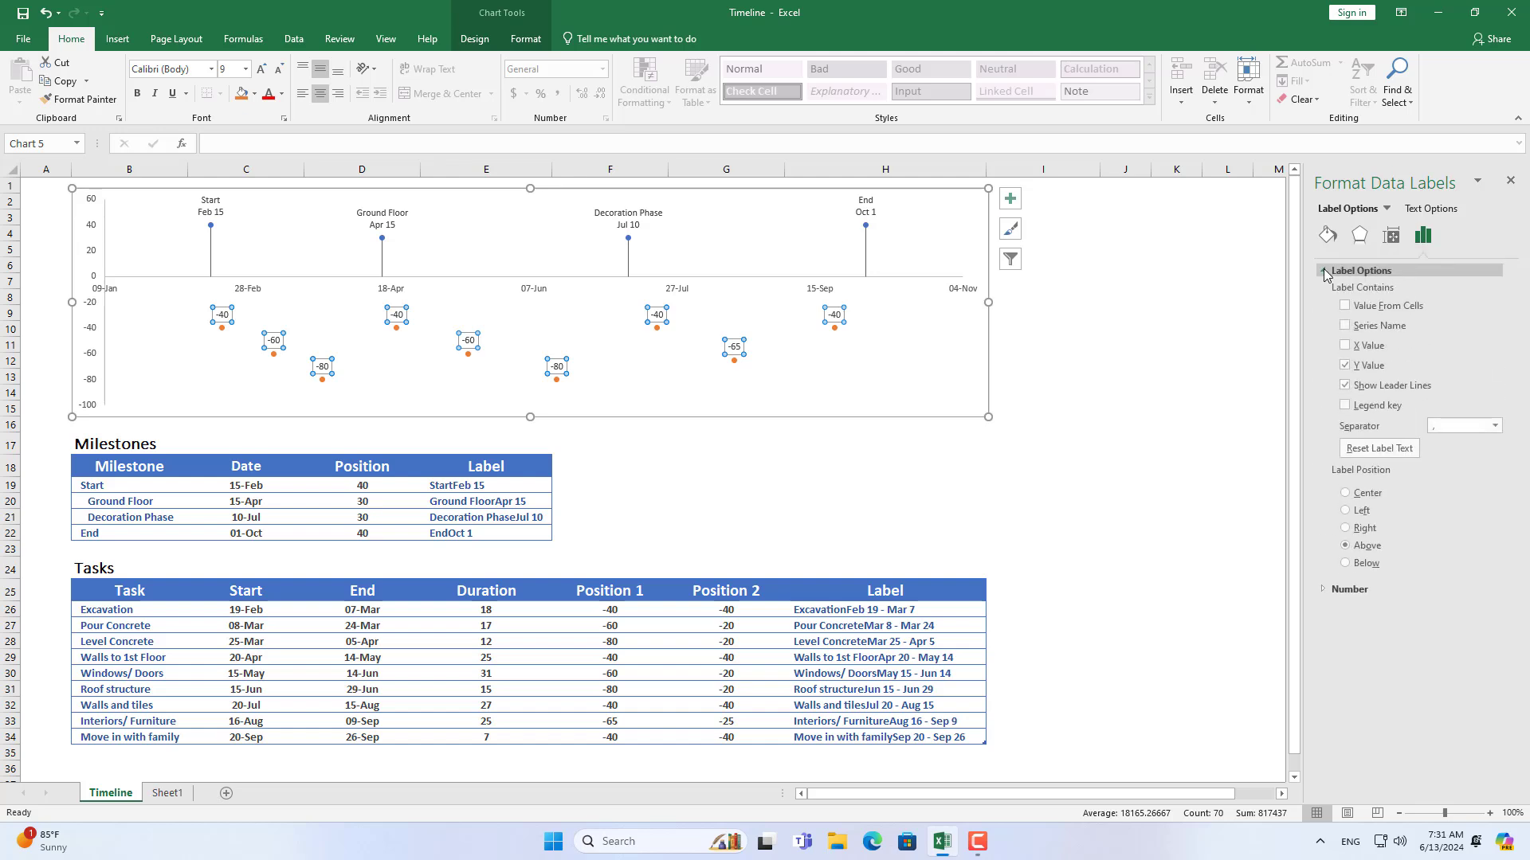
{"action": "left_click", "coordinate": [1345, 367]}
{"action": "left_click", "coordinate": [1346, 309]}
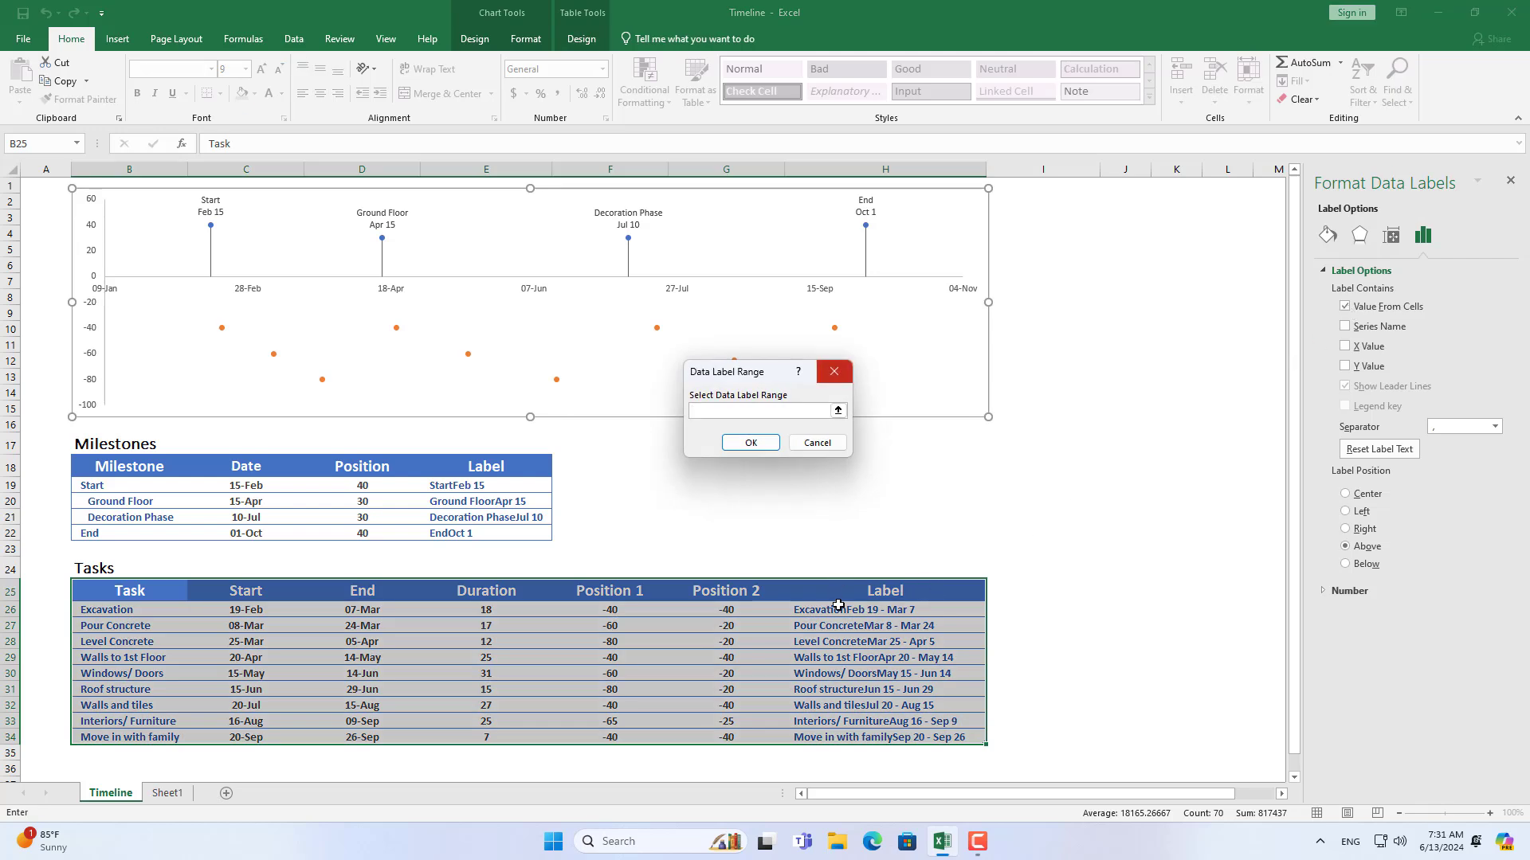
{"action": "left_click_drag", "start_coordinate": [839, 606], "coordinate": [822, 735]}
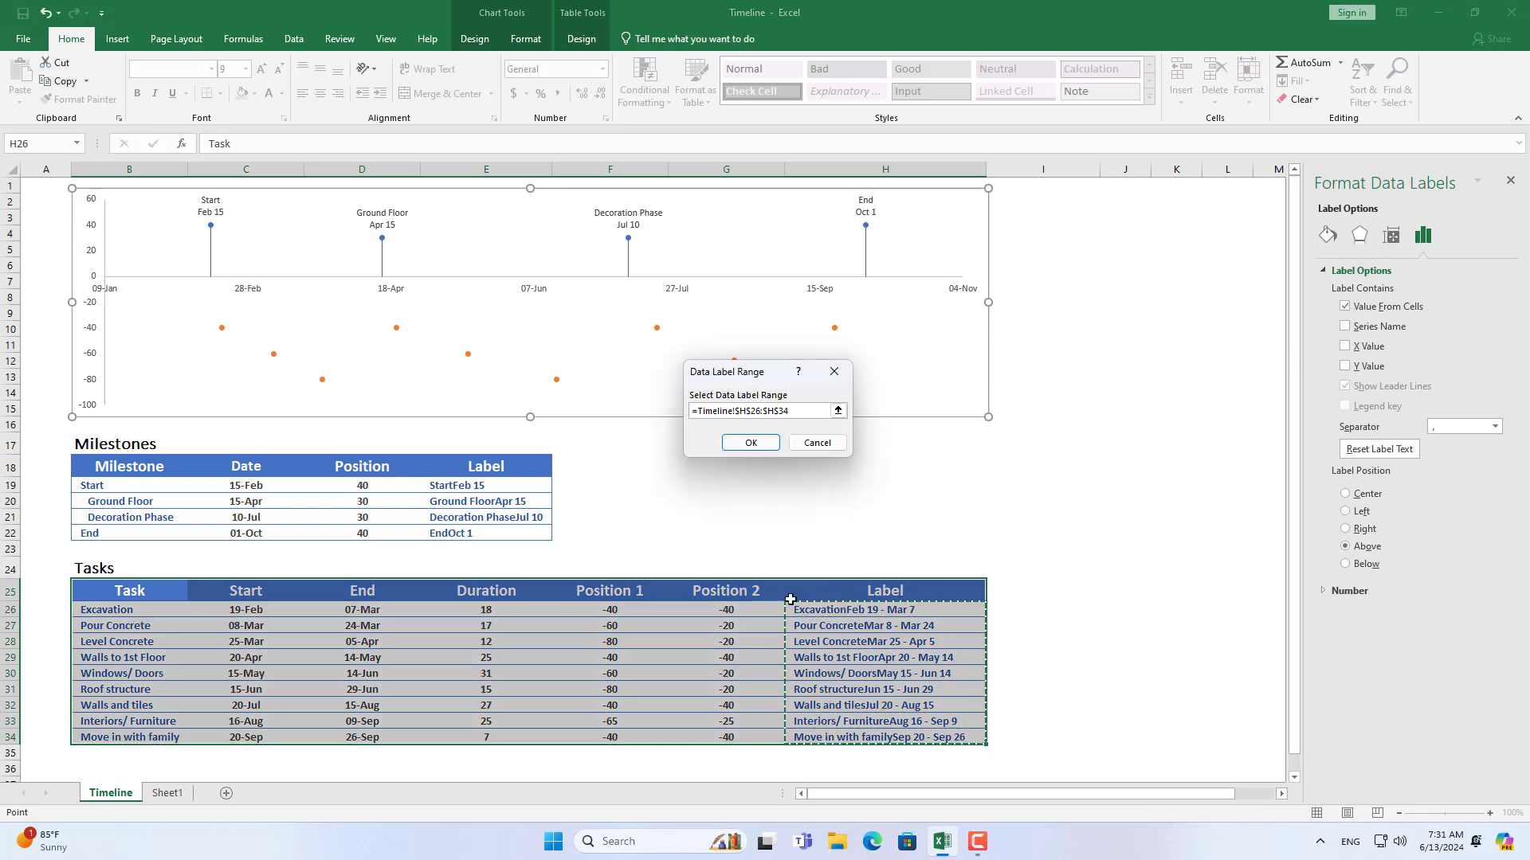
{"action": "left_click", "coordinate": [753, 443]}
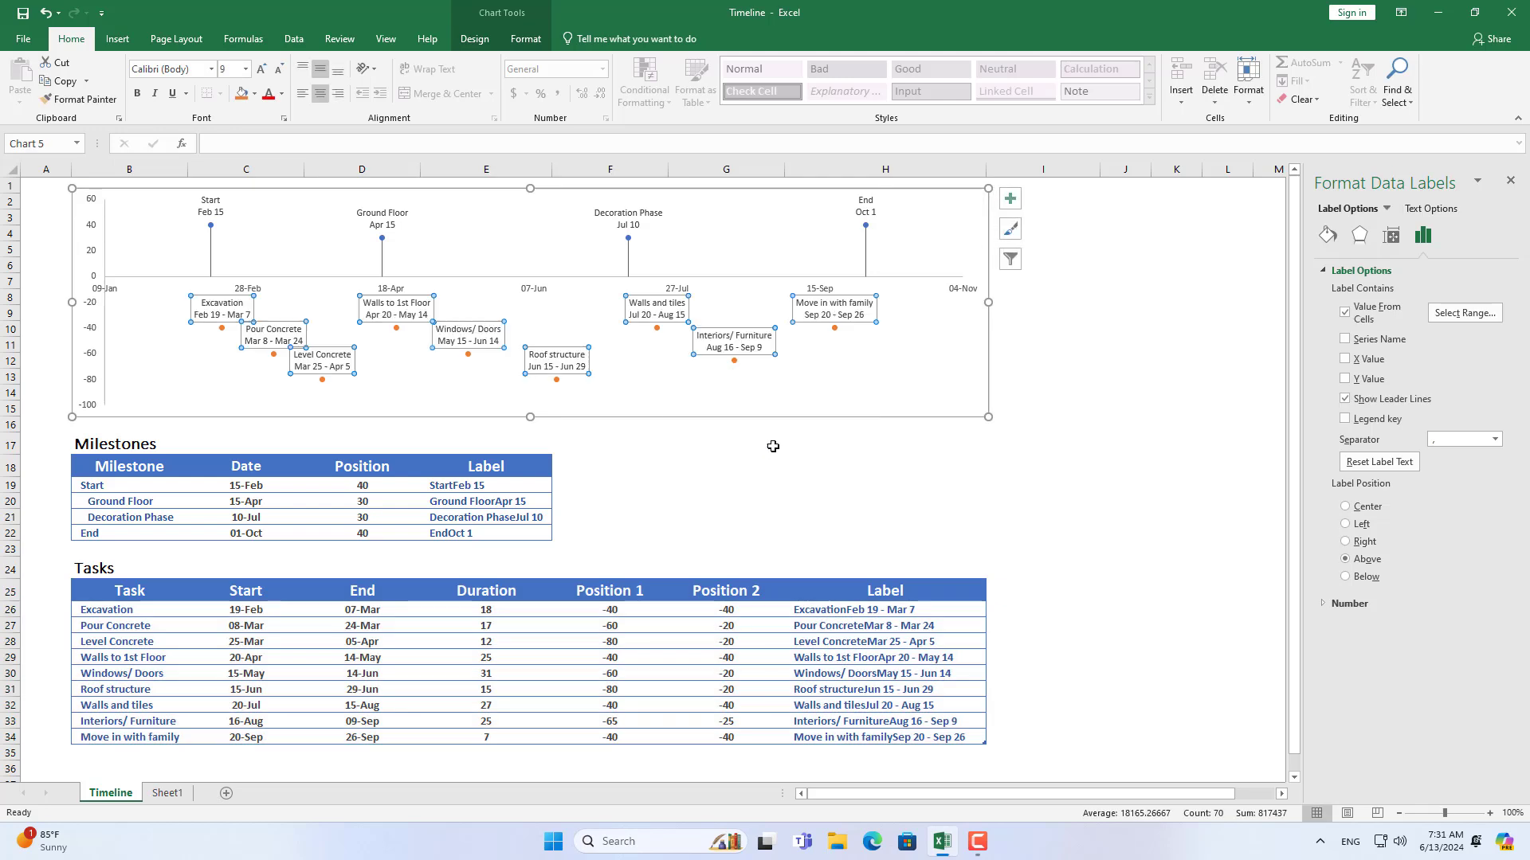
{"action": "left_click", "coordinate": [1346, 525]}
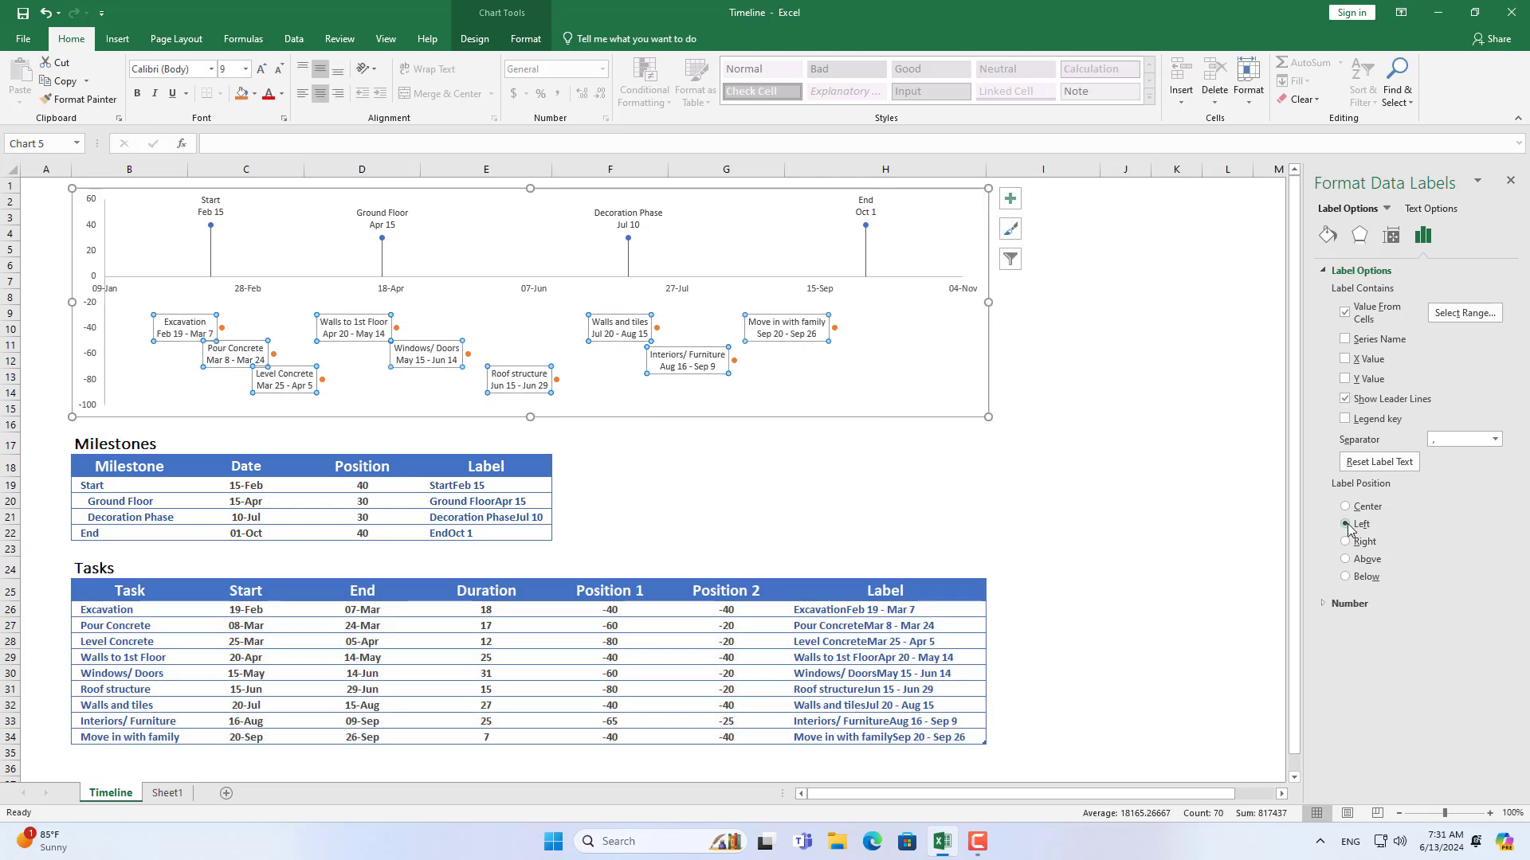
Review the task Label, name, Start and End cells in rows 26 to 34.
{"action": "left_click_drag", "start_coordinate": [834, 610], "coordinate": [837, 737]}
{"action": "left_click_drag", "start_coordinate": [142, 610], "coordinate": [159, 737]}
{"action": "left_click_drag", "start_coordinate": [258, 610], "coordinate": [263, 737]}
{"action": "left_click", "coordinate": [362, 610]}
{"action": "left_click_drag", "start_coordinate": [365, 668], "coordinate": [365, 737]}
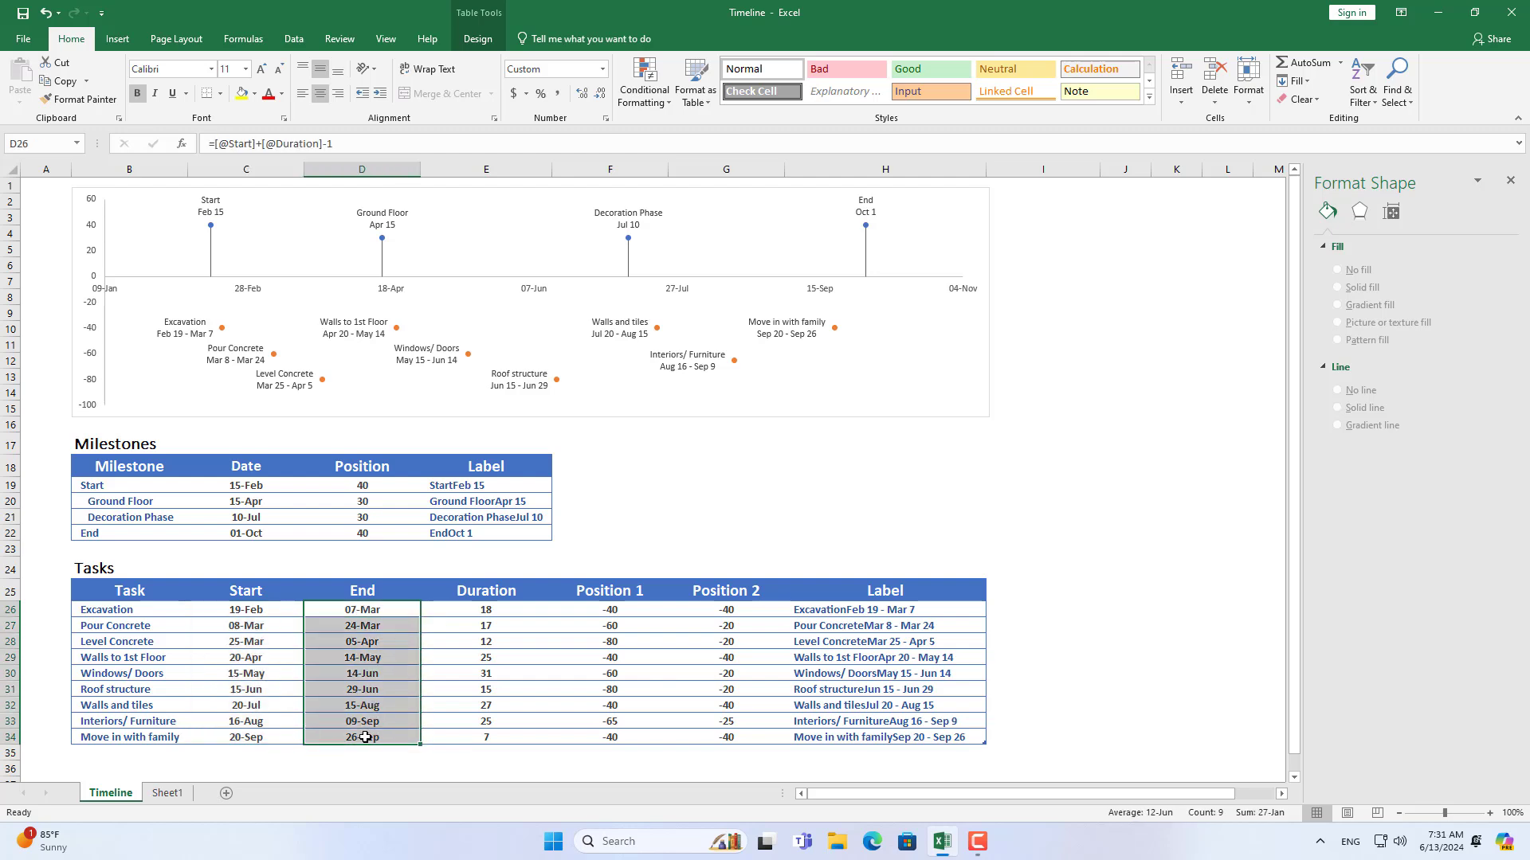
Add error bars to the tasks, with horizontal bars Plus, No Cap, custom length E26:E34.
{"action": "left_click", "coordinate": [558, 382]}
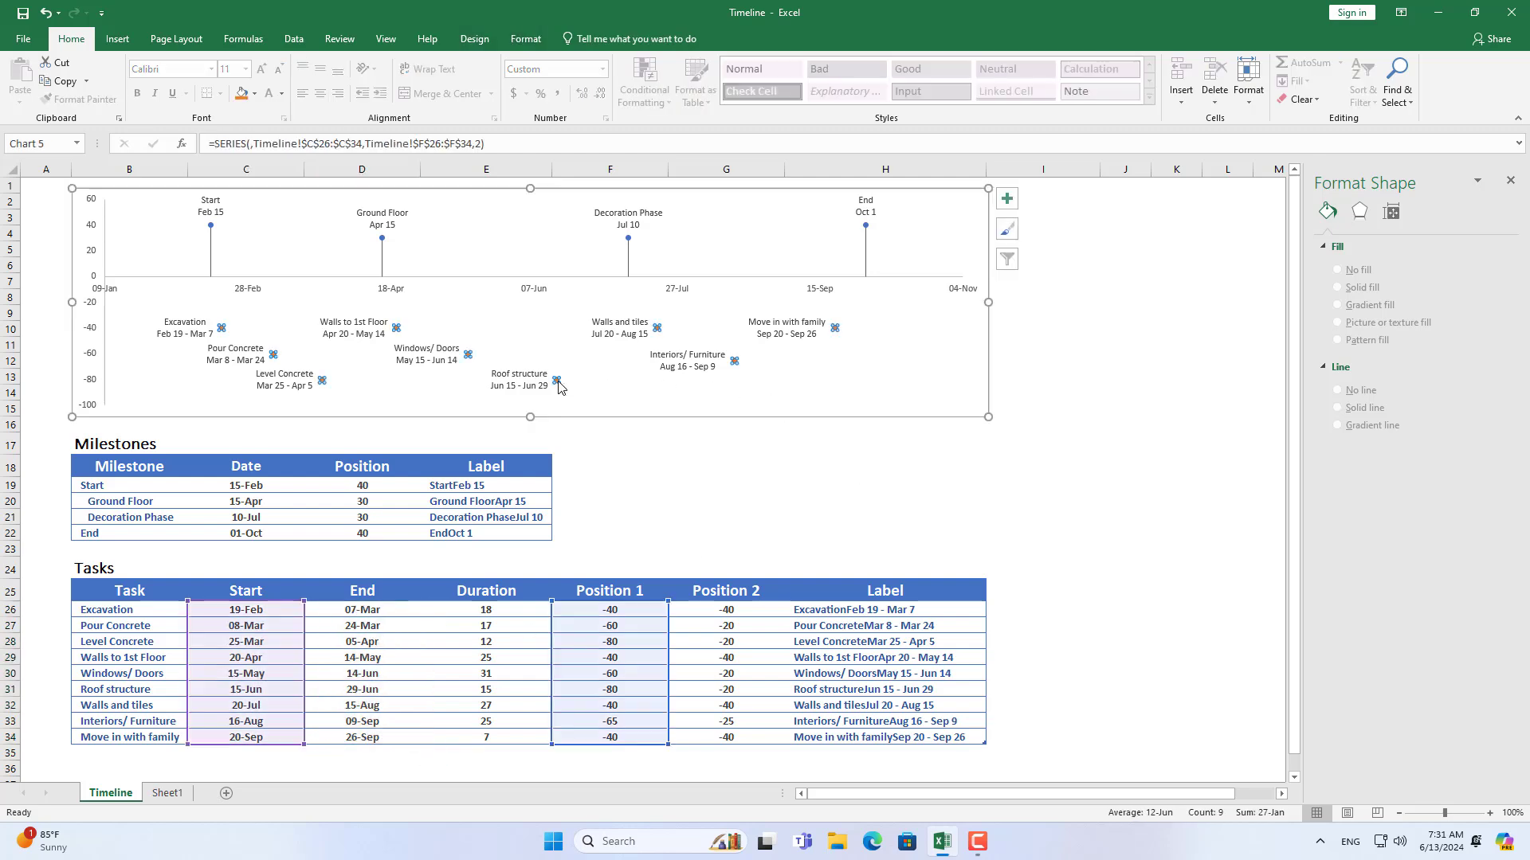
{"action": "left_click", "coordinate": [1013, 203]}
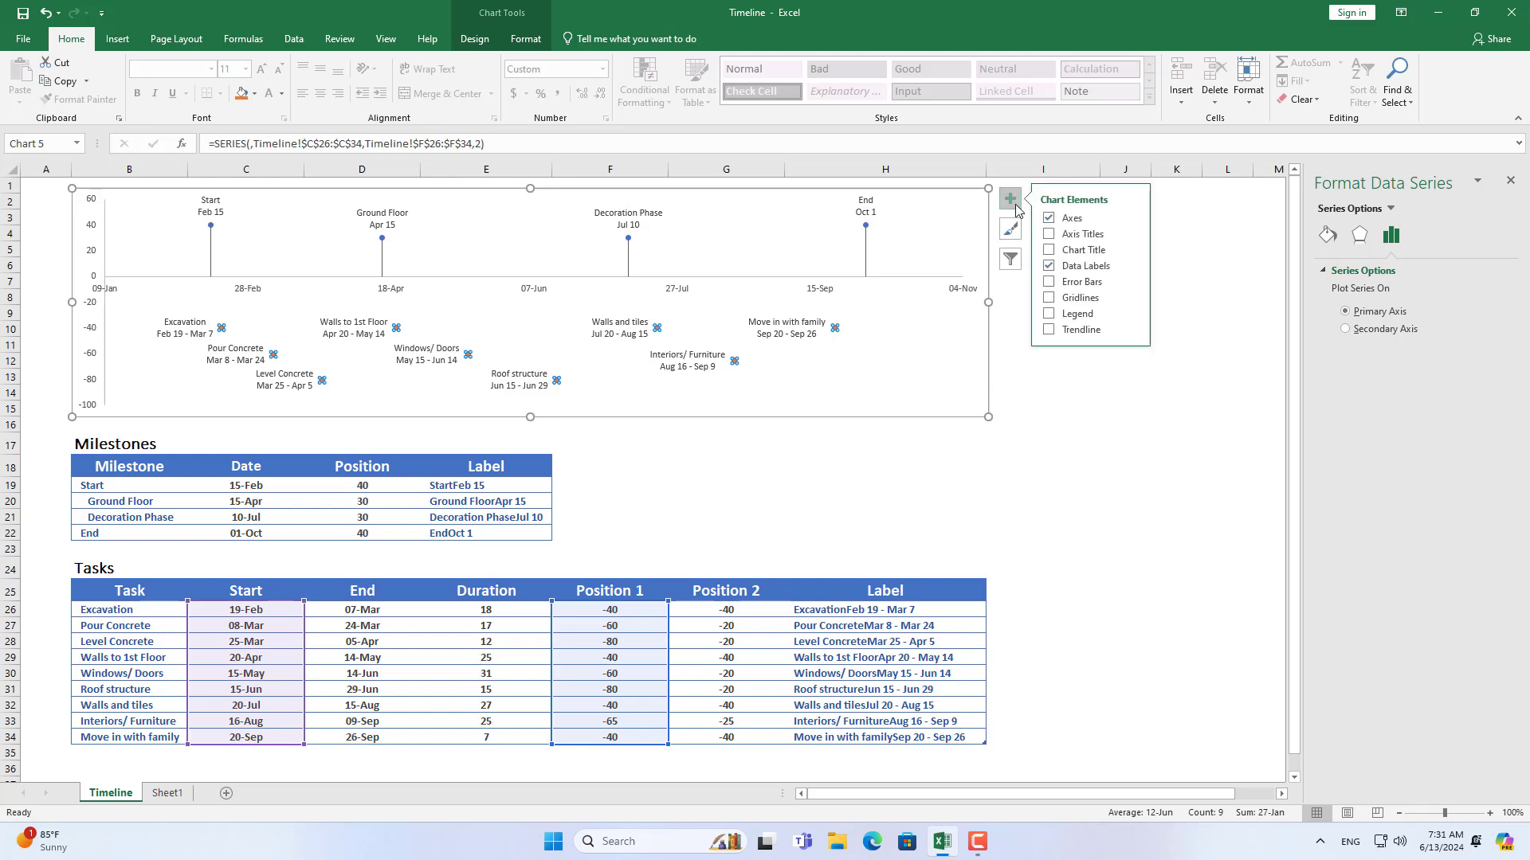
{"action": "left_click", "coordinate": [1050, 283]}
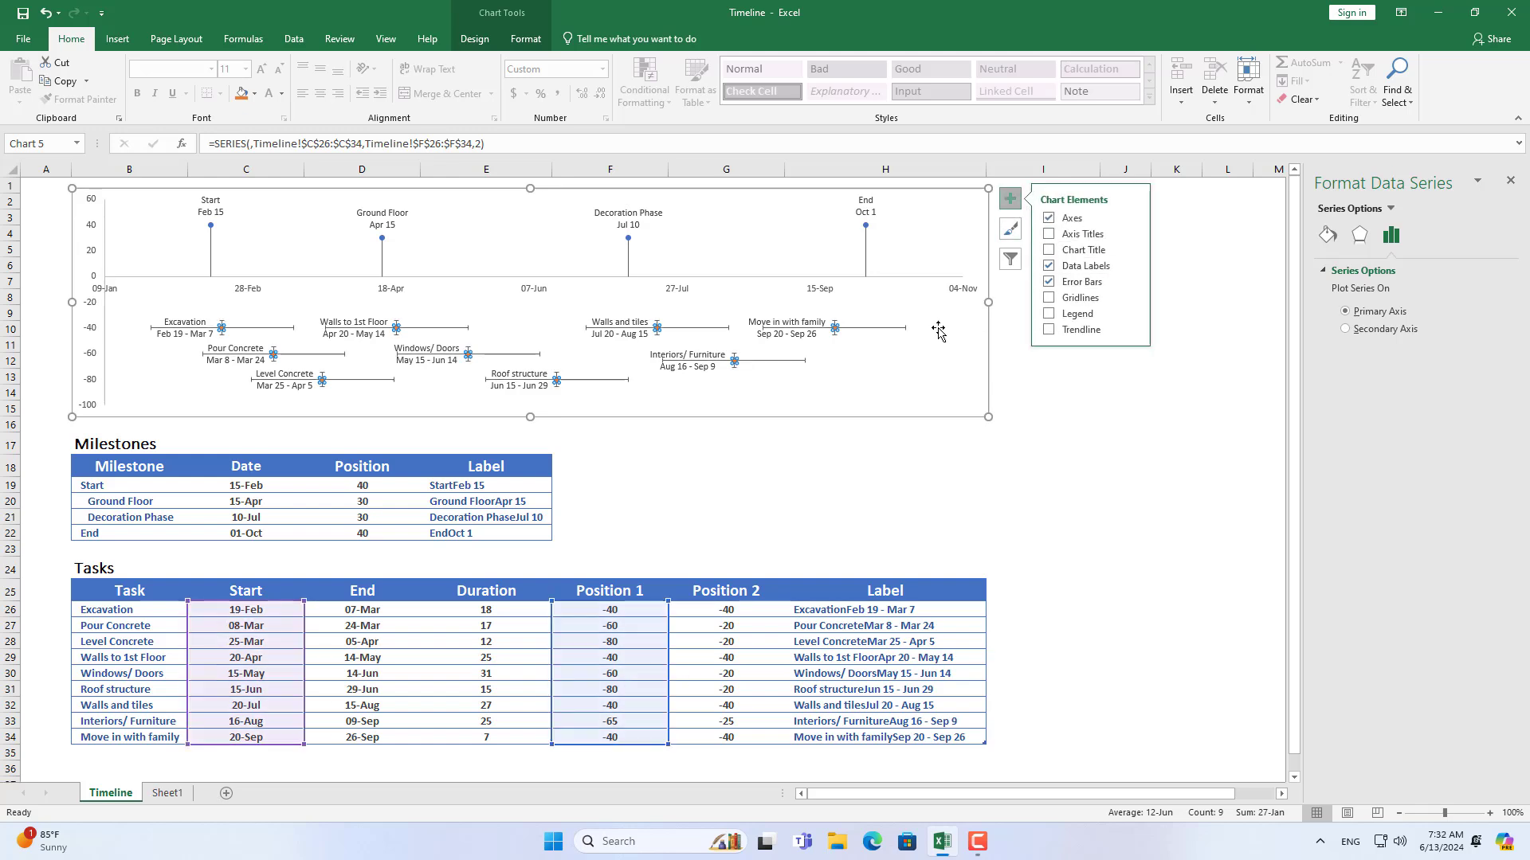
{"action": "left_click", "coordinate": [887, 329]}
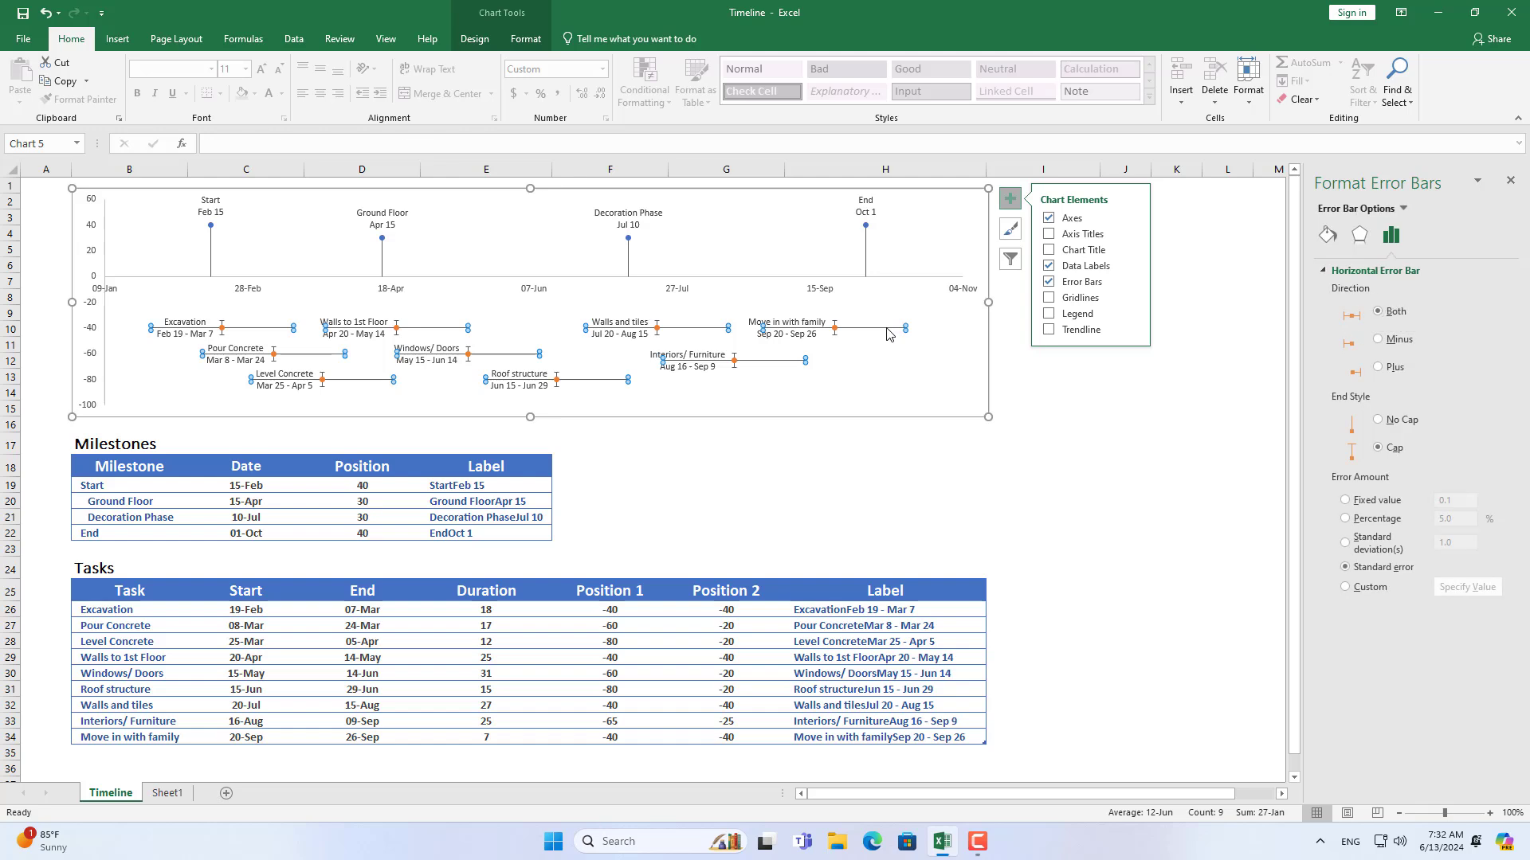
{"action": "left_click", "coordinate": [1378, 368]}
{"action": "left_click", "coordinate": [1379, 421]}
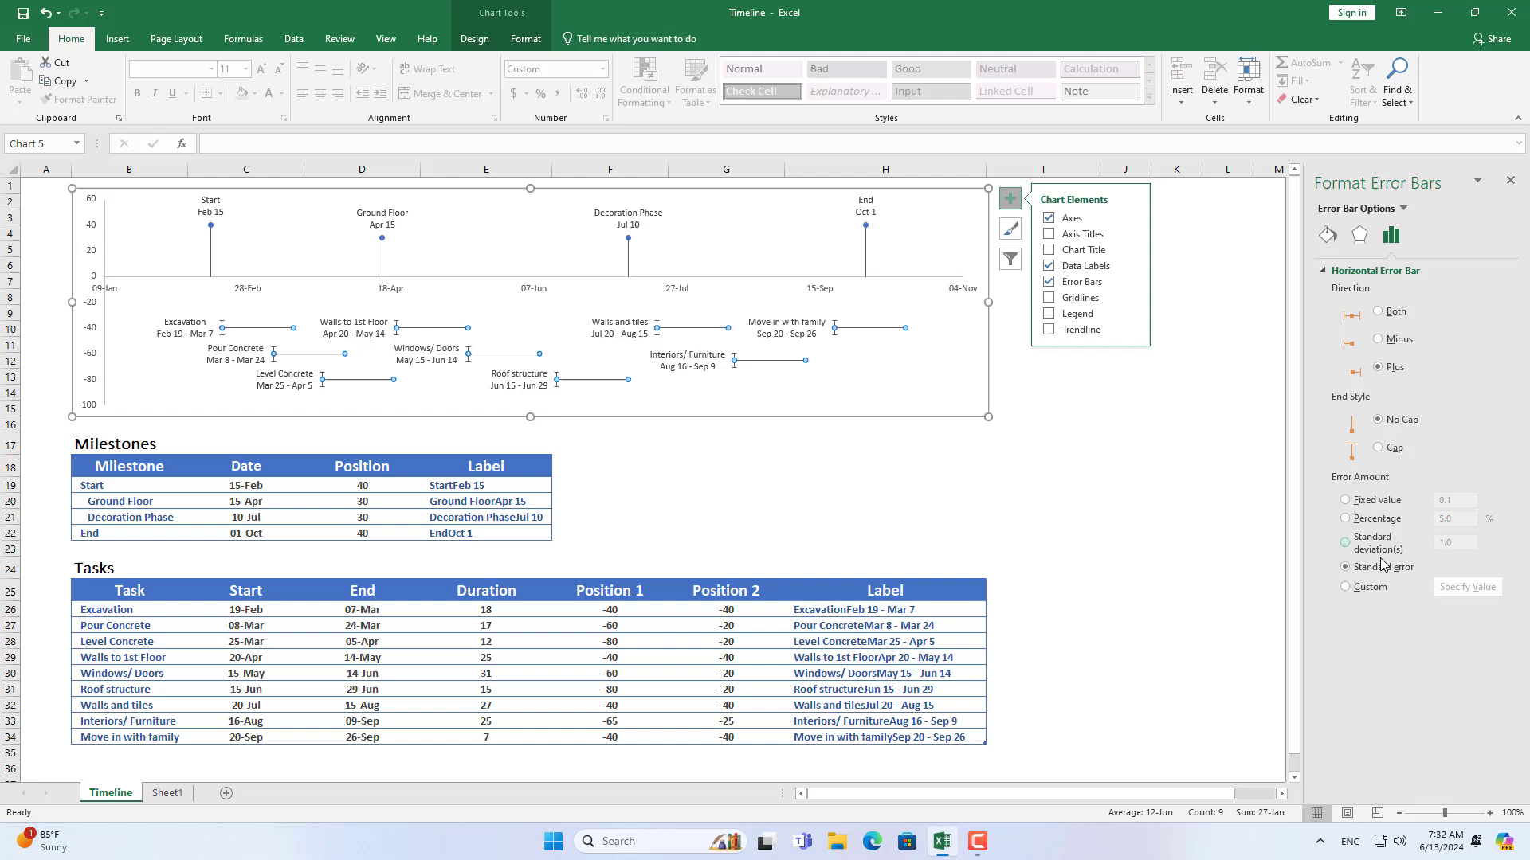
{"action": "left_click", "coordinate": [1359, 589]}
{"action": "left_click", "coordinate": [1460, 588]}
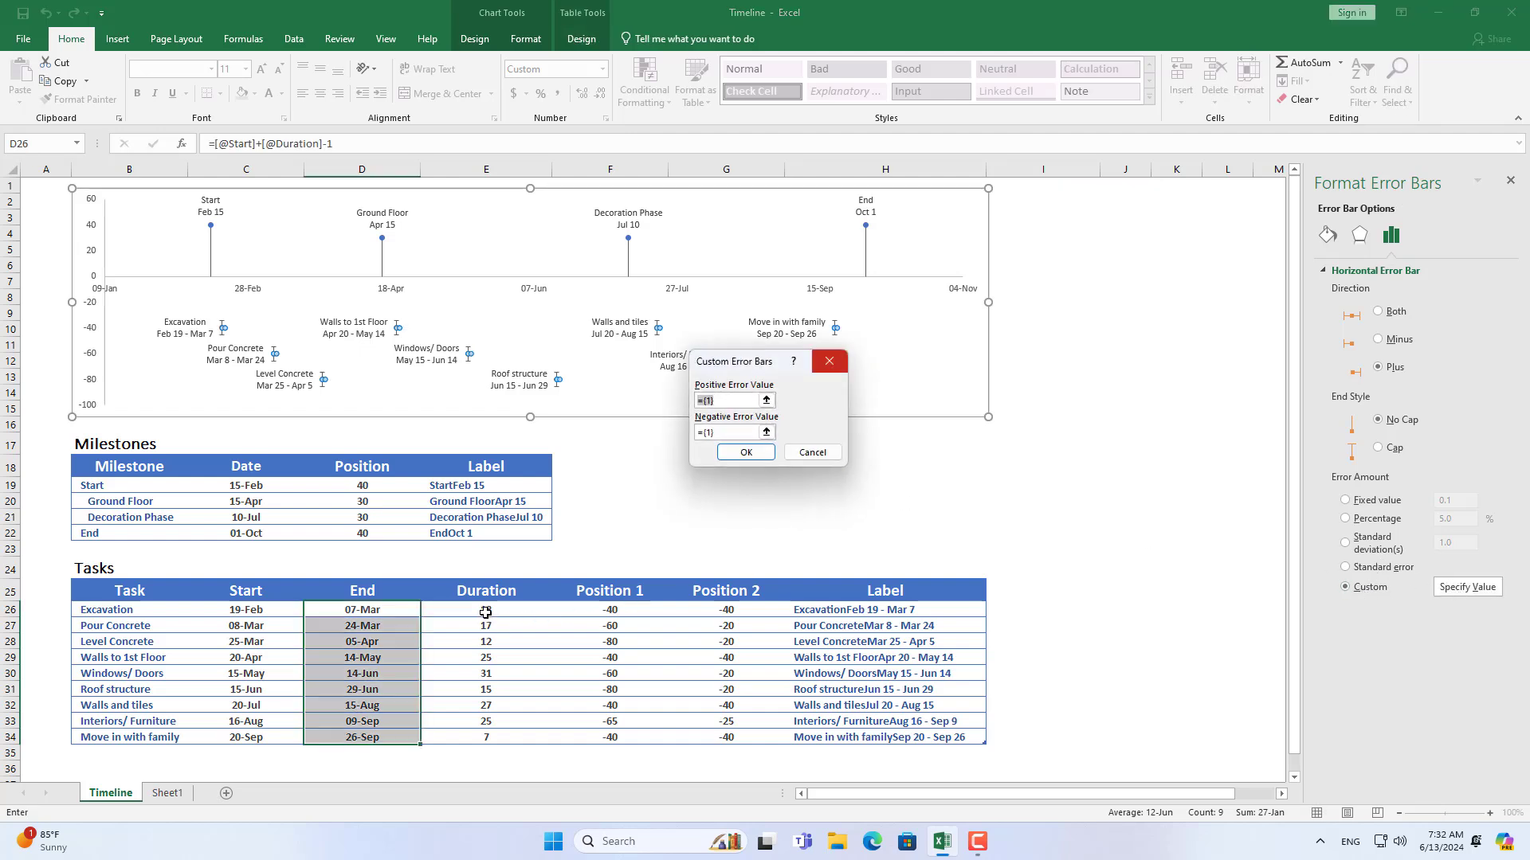
{"action": "left_click_drag", "start_coordinate": [486, 613], "coordinate": [495, 738]}
{"action": "left_click", "coordinate": [747, 453]}
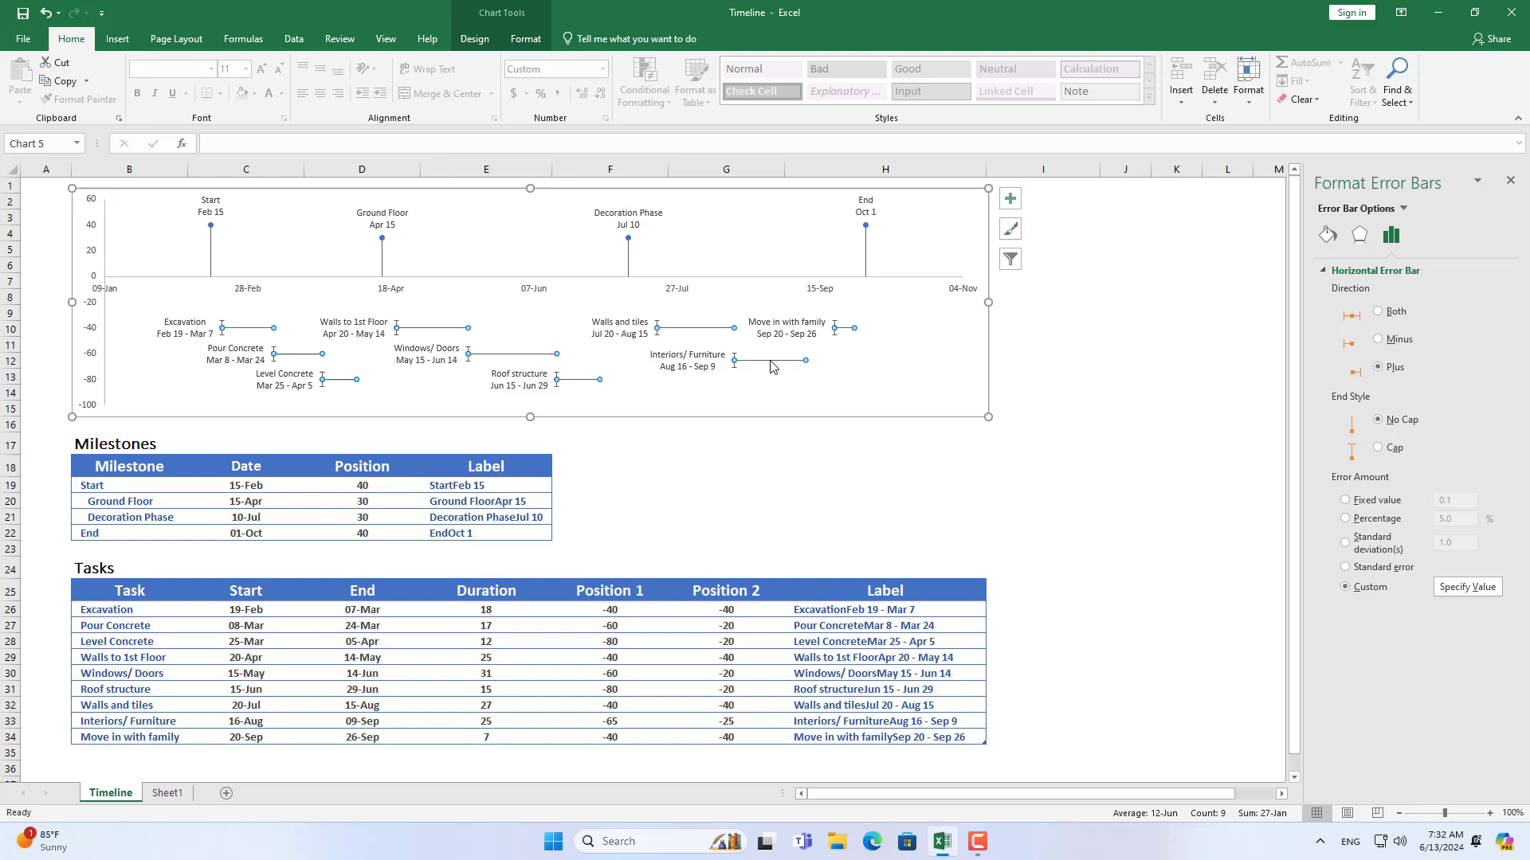
Set the task vertical error bars to Minus, No Cap, Percentage 100%.
{"action": "left_click", "coordinate": [734, 373]}
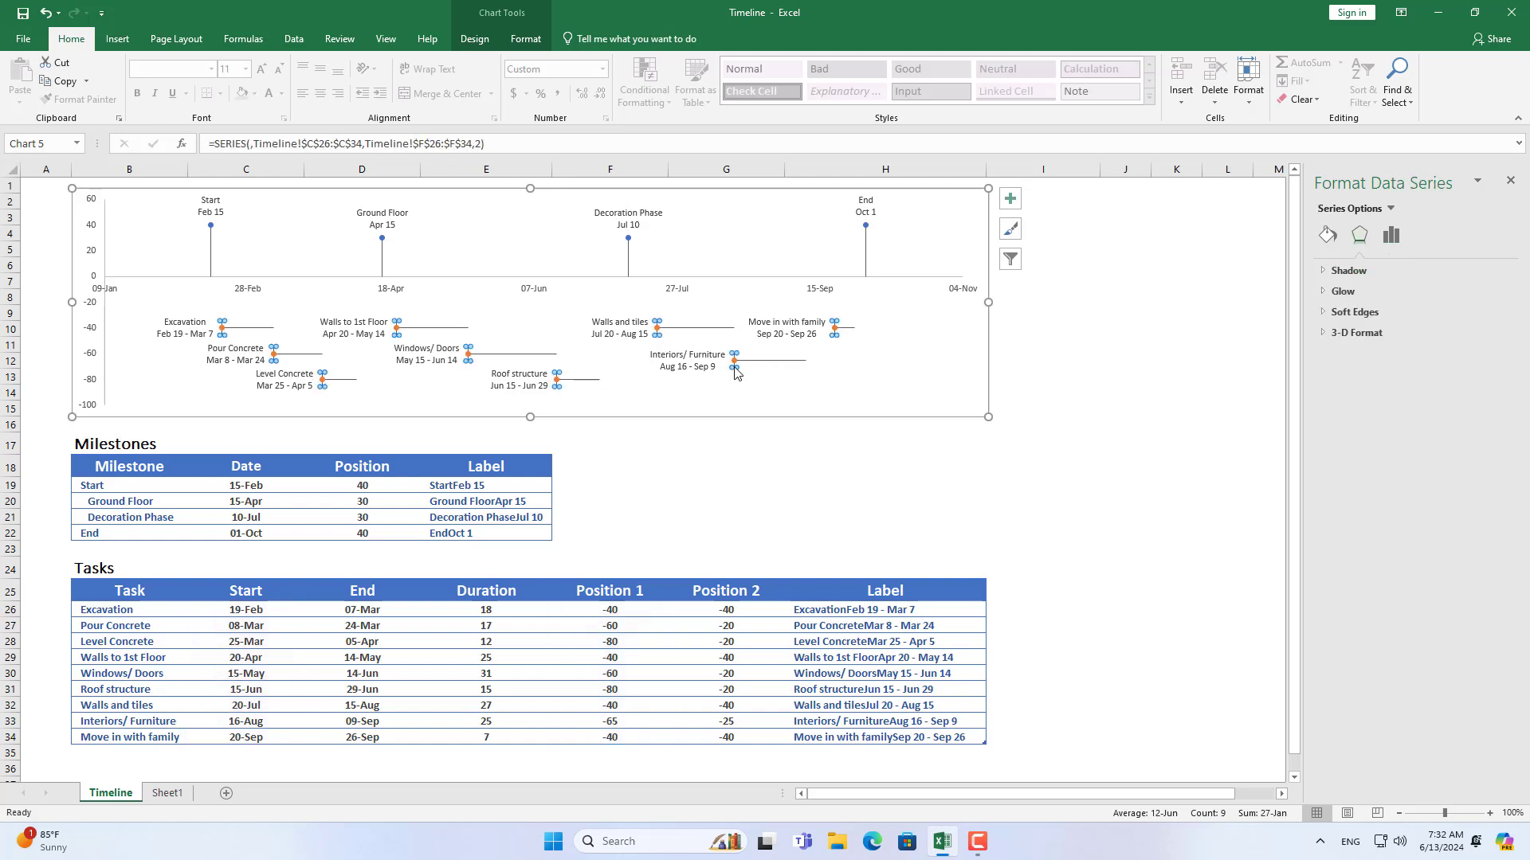
{"action": "left_click", "coordinate": [734, 373]}
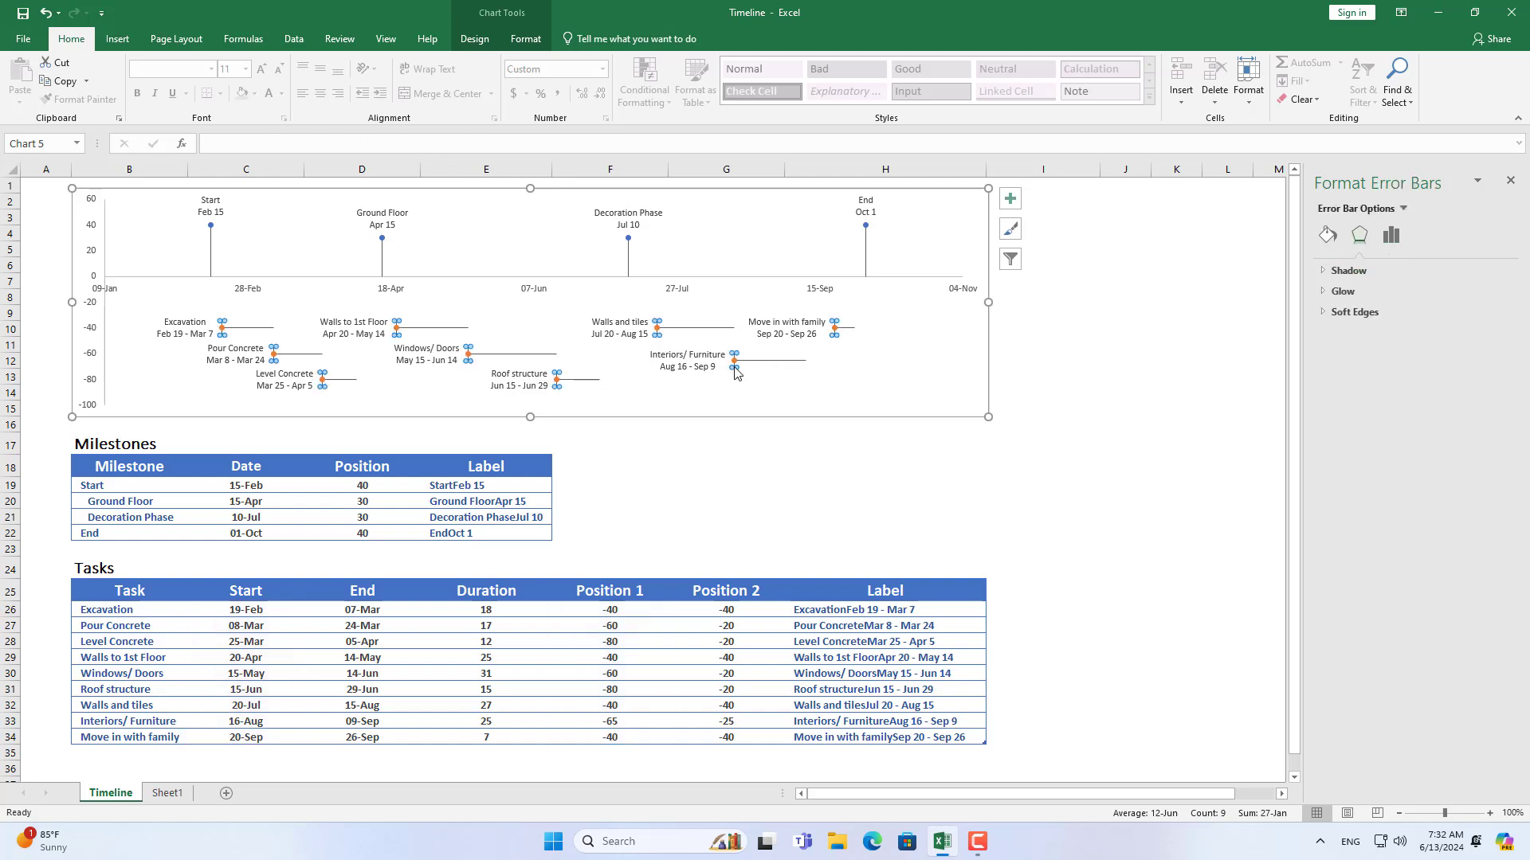
{"action": "left_click", "coordinate": [1391, 235]}
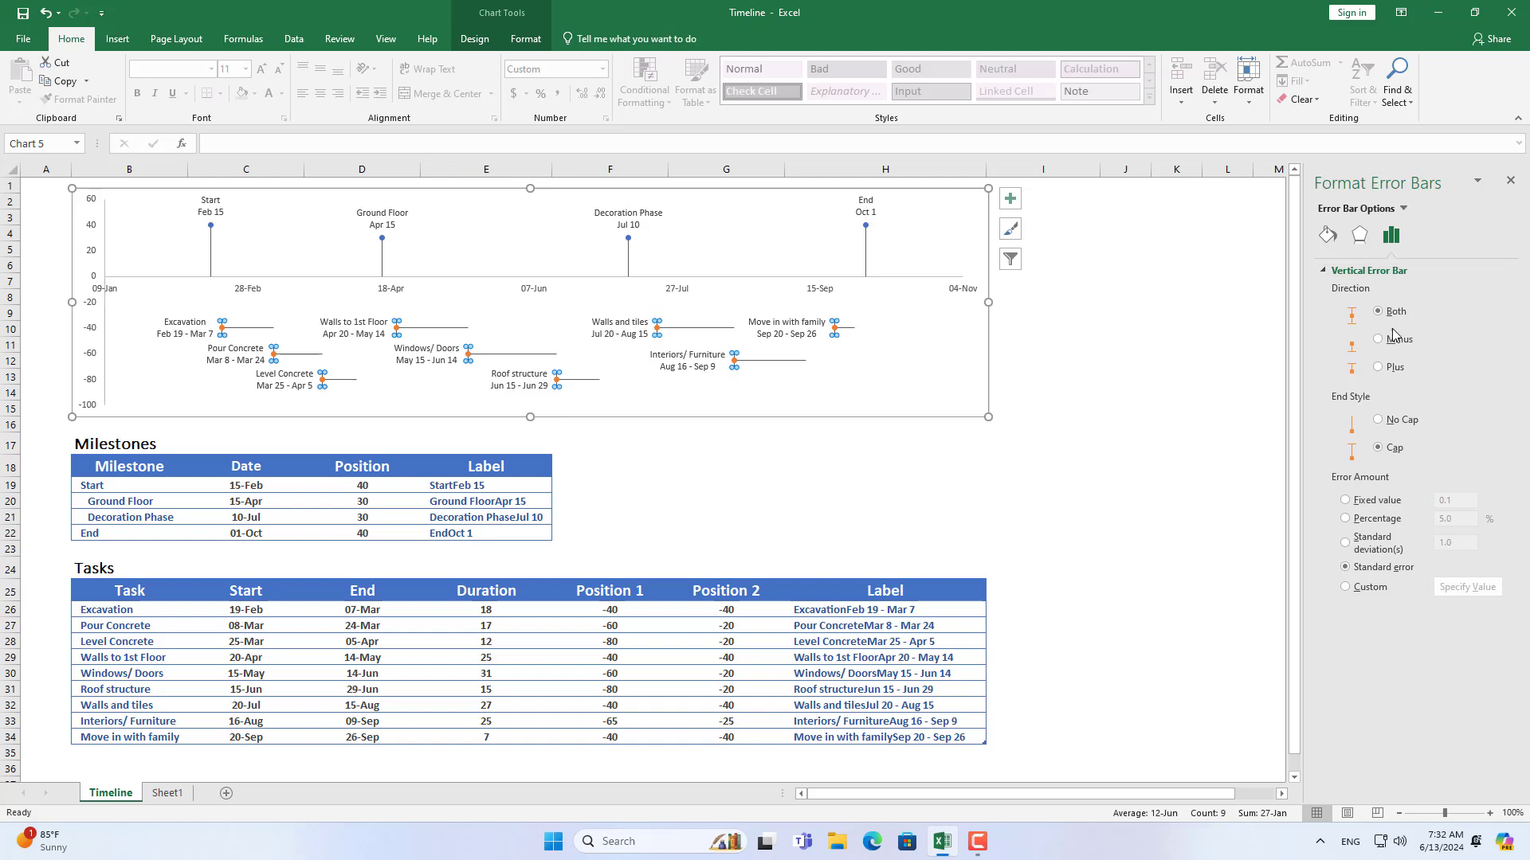
{"action": "left_click", "coordinate": [1379, 341]}
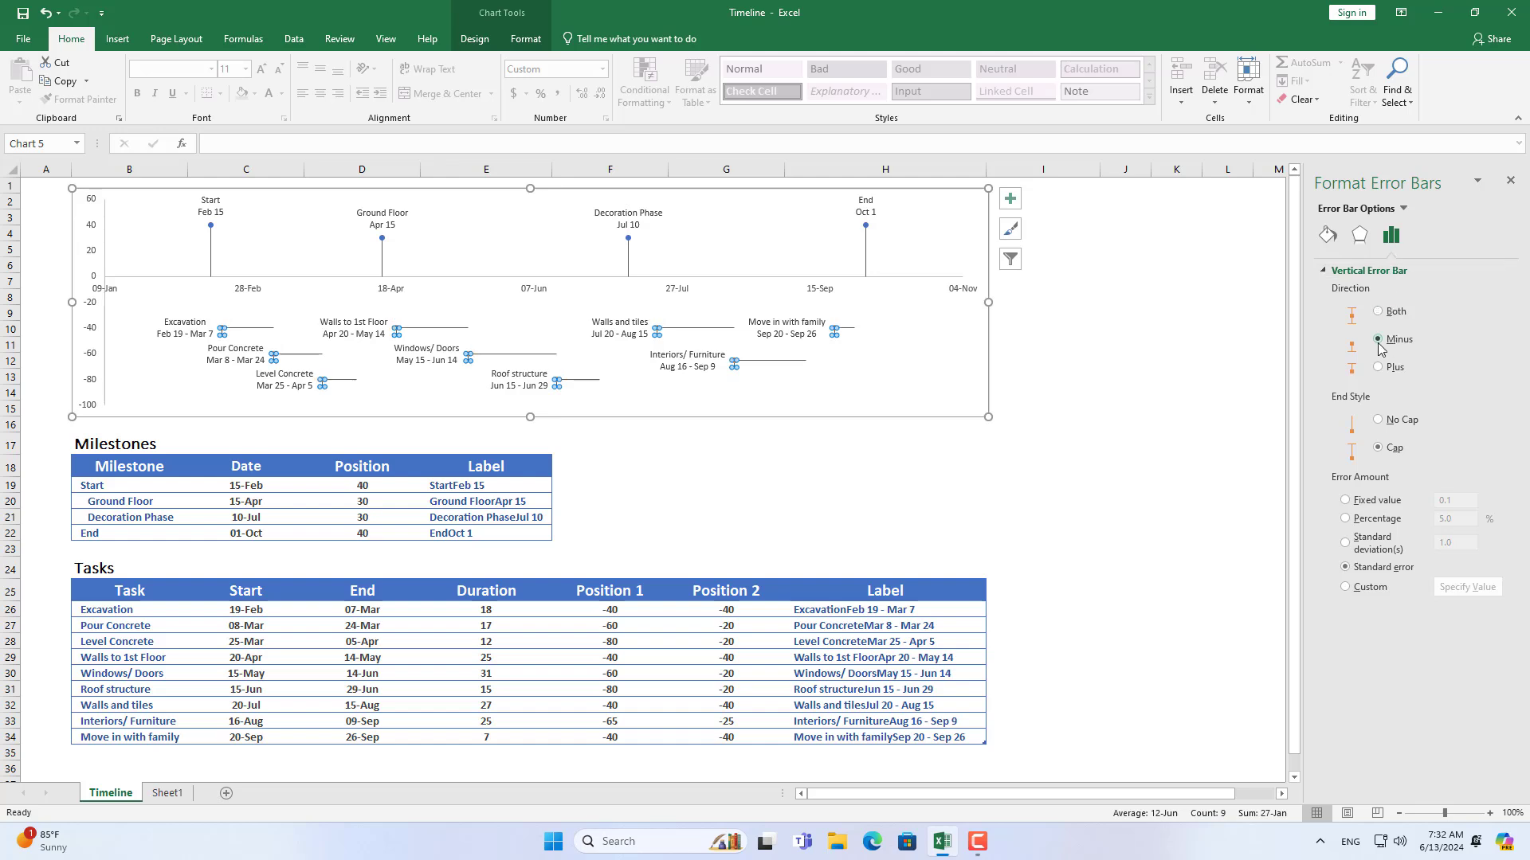
{"action": "left_click", "coordinate": [1378, 420]}
{"action": "left_click", "coordinate": [1347, 521]}
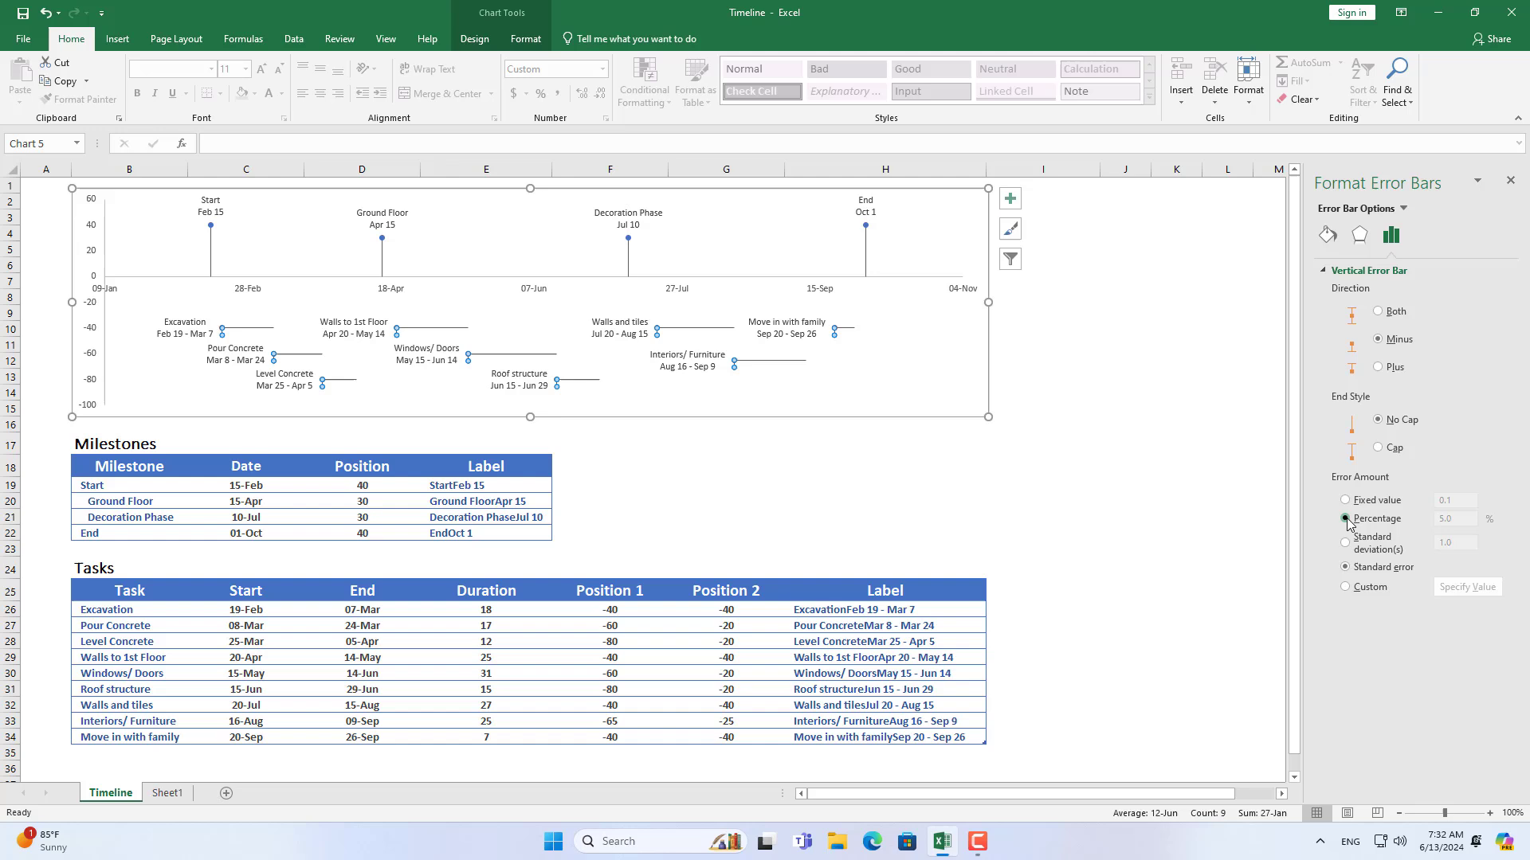
{"action": "double_click", "coordinate": [1442, 524]}
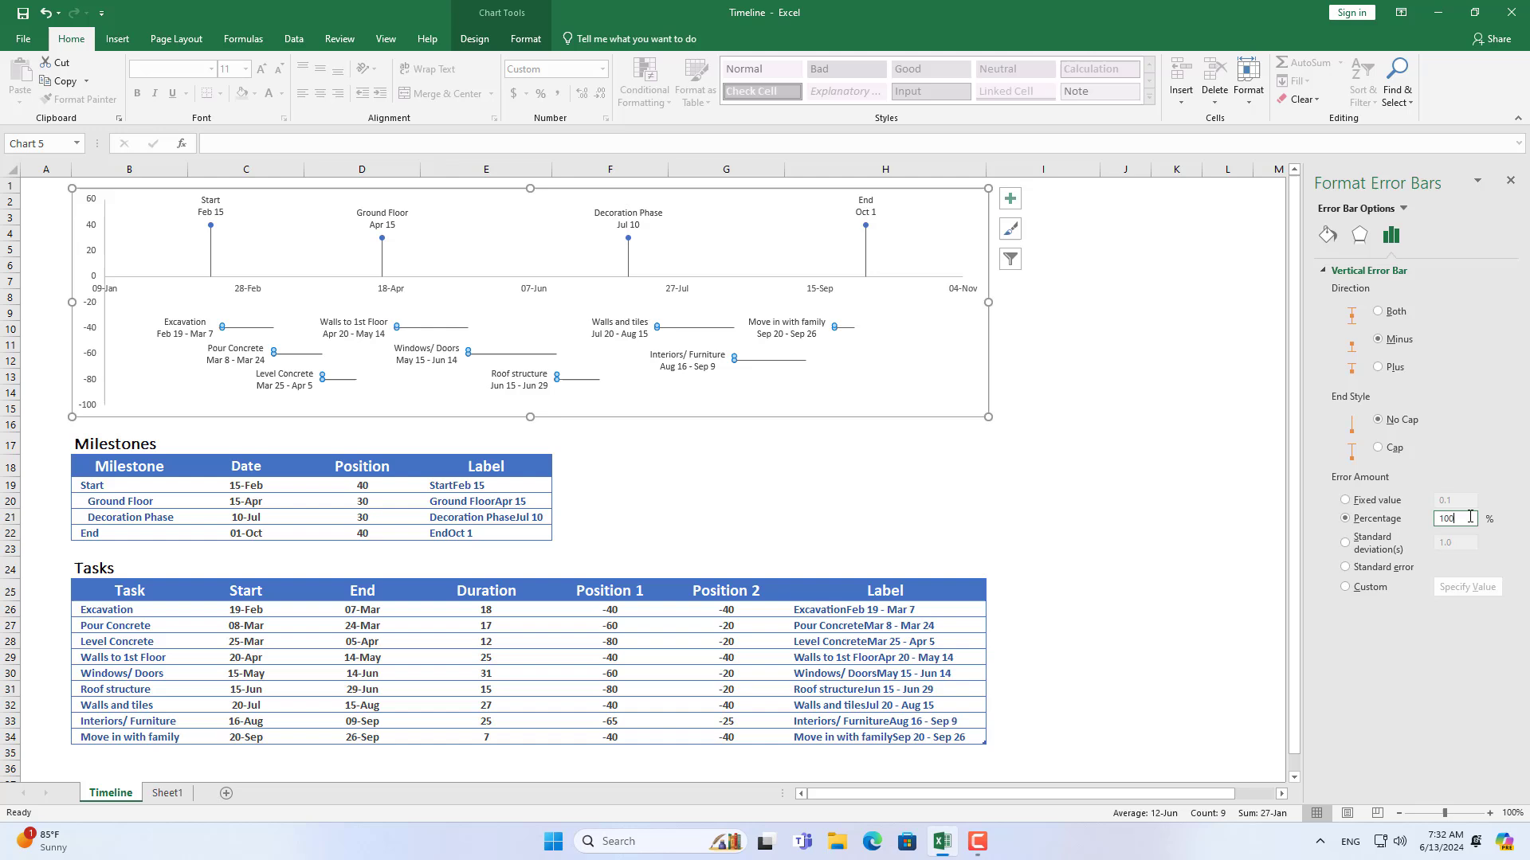
{"action": "double_click", "coordinate": [1434, 517]}
{"action": "key", "text": "Return"}
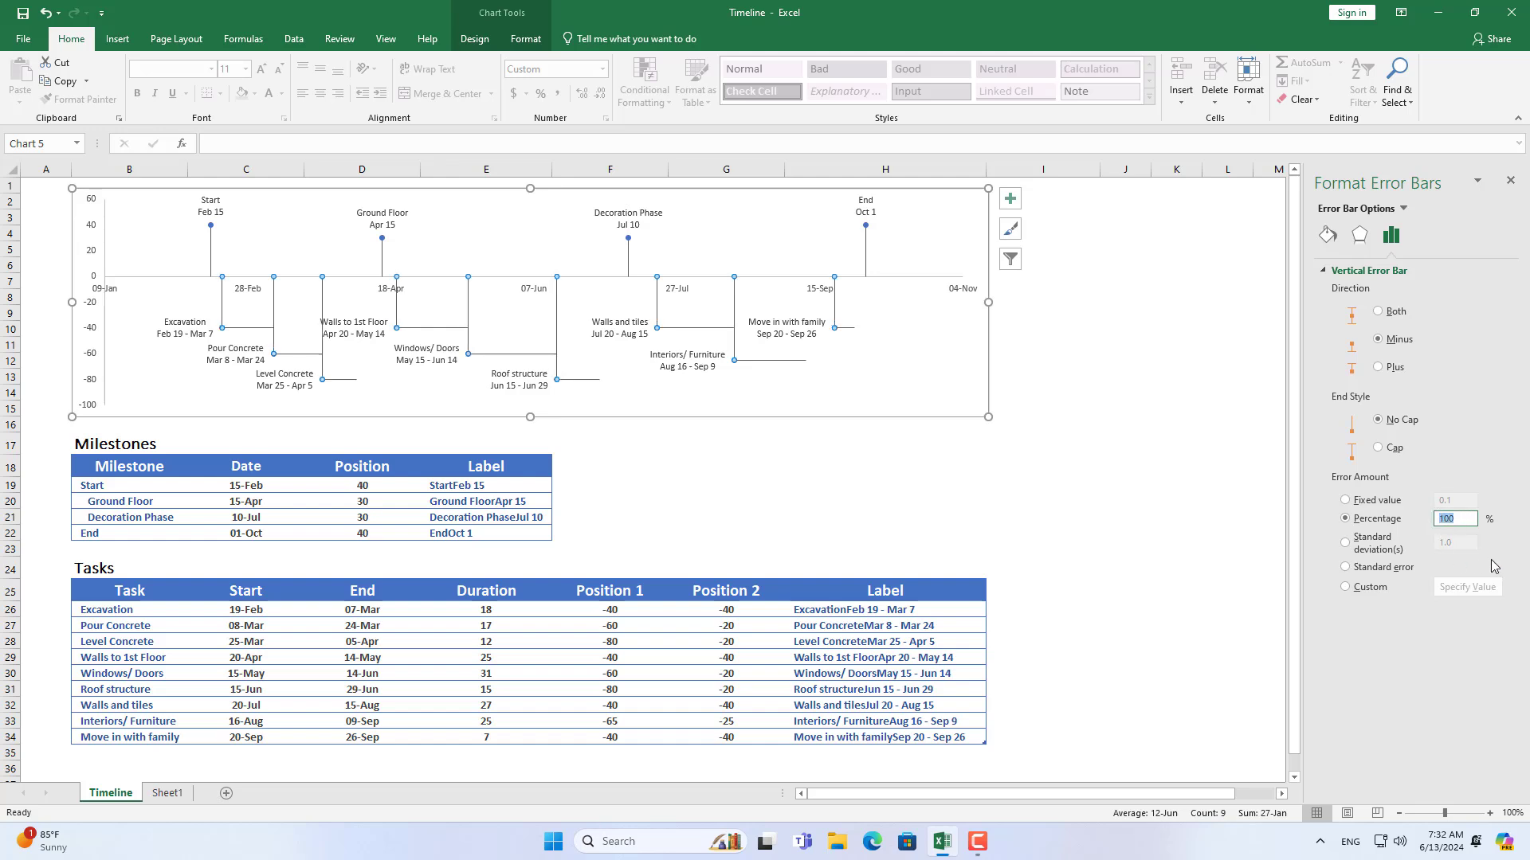
{"action": "left_click", "coordinate": [734, 310]}
Give the task vertical error bars custom values: negative G26:G34, positive F26:F34.
{"action": "left_click", "coordinate": [819, 445]}
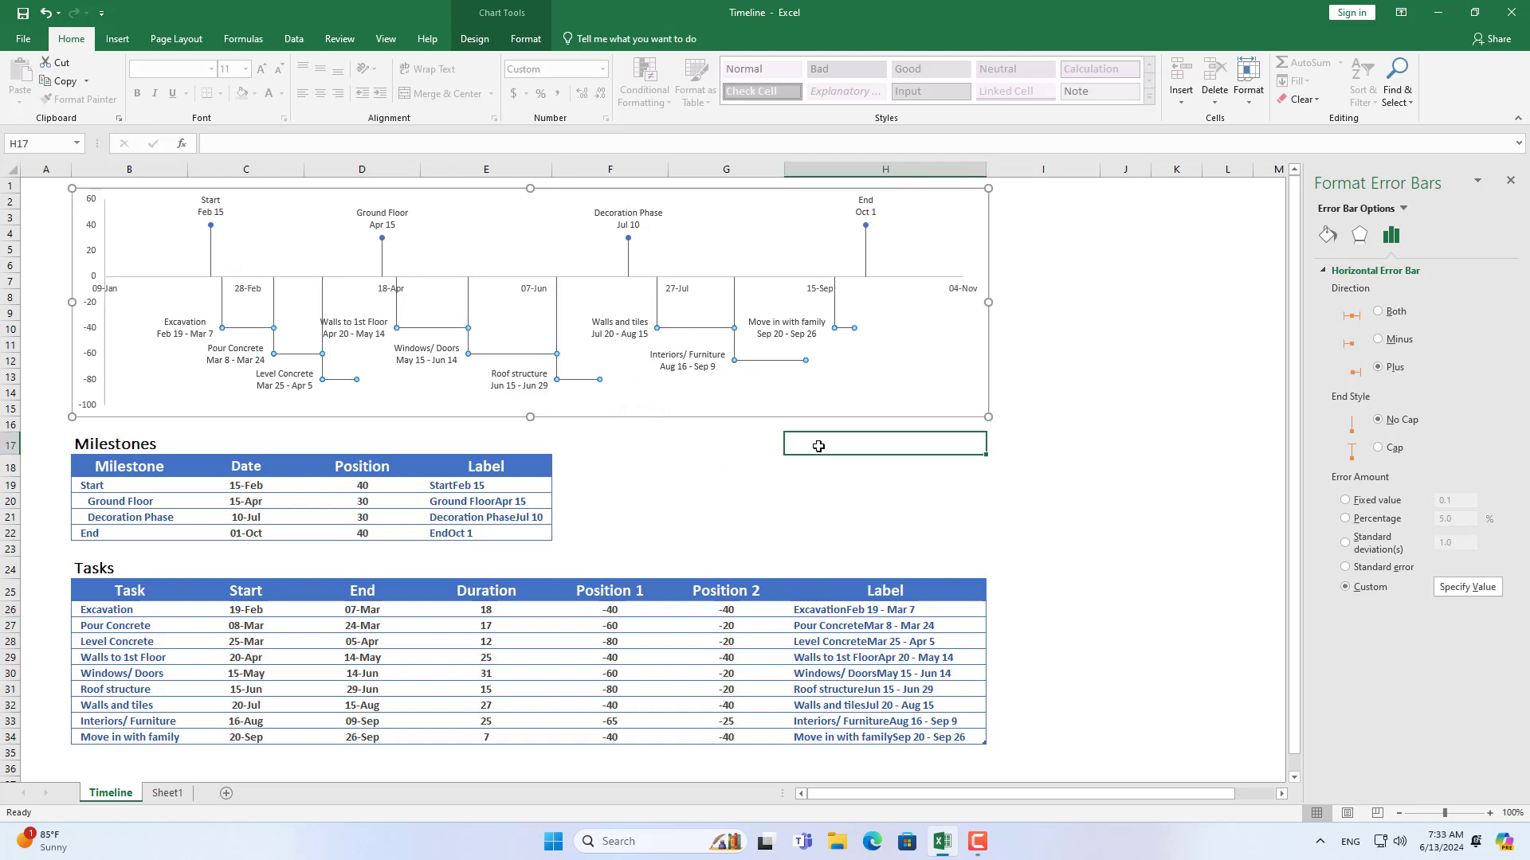
{"action": "left_click", "coordinate": [733, 307]}
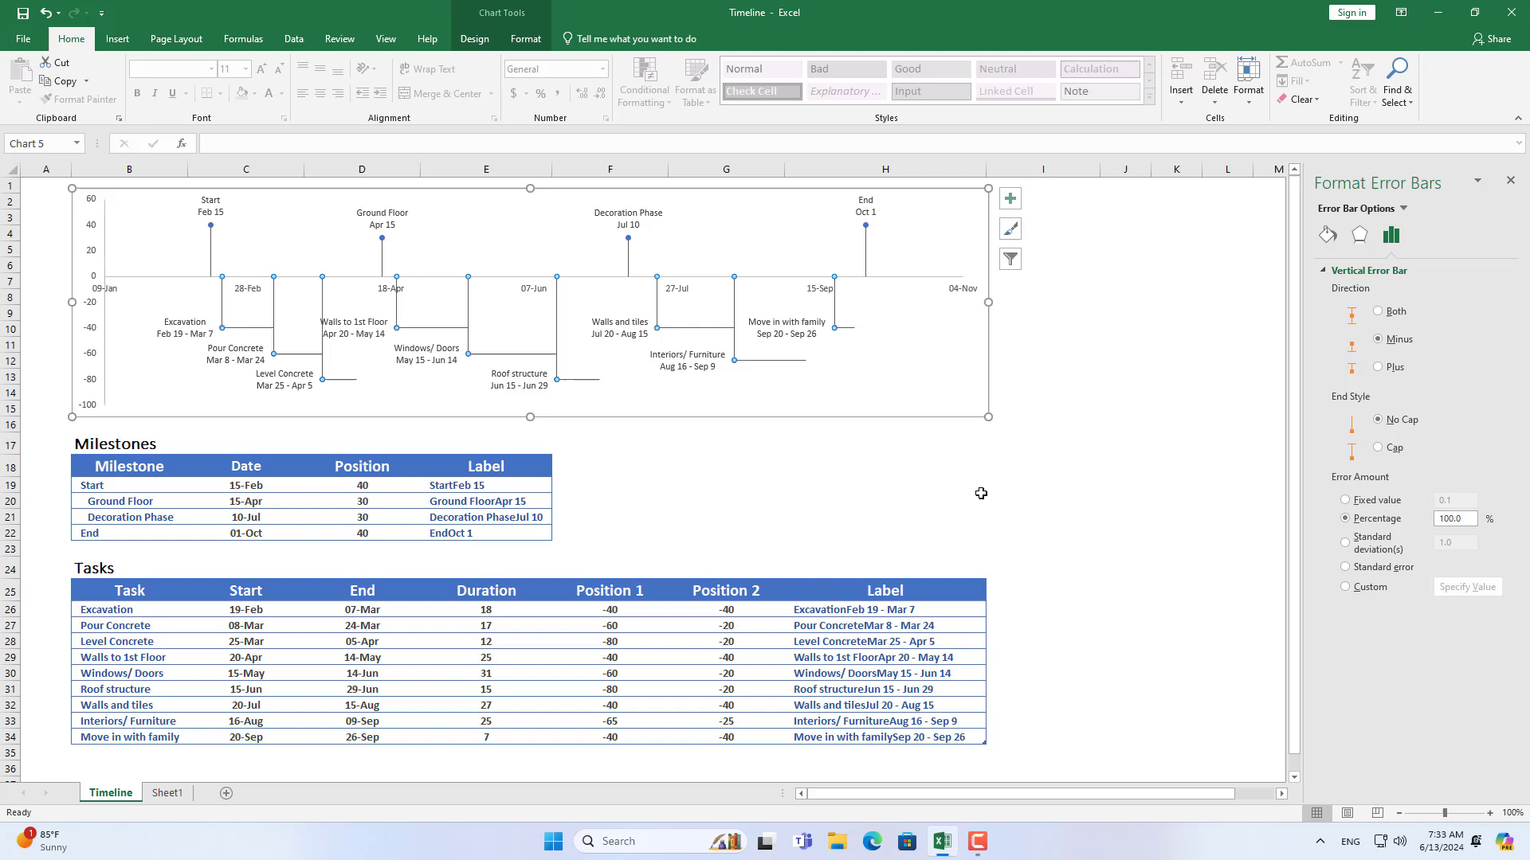
{"action": "left_click", "coordinate": [1346, 588]}
{"action": "left_click", "coordinate": [1448, 588]}
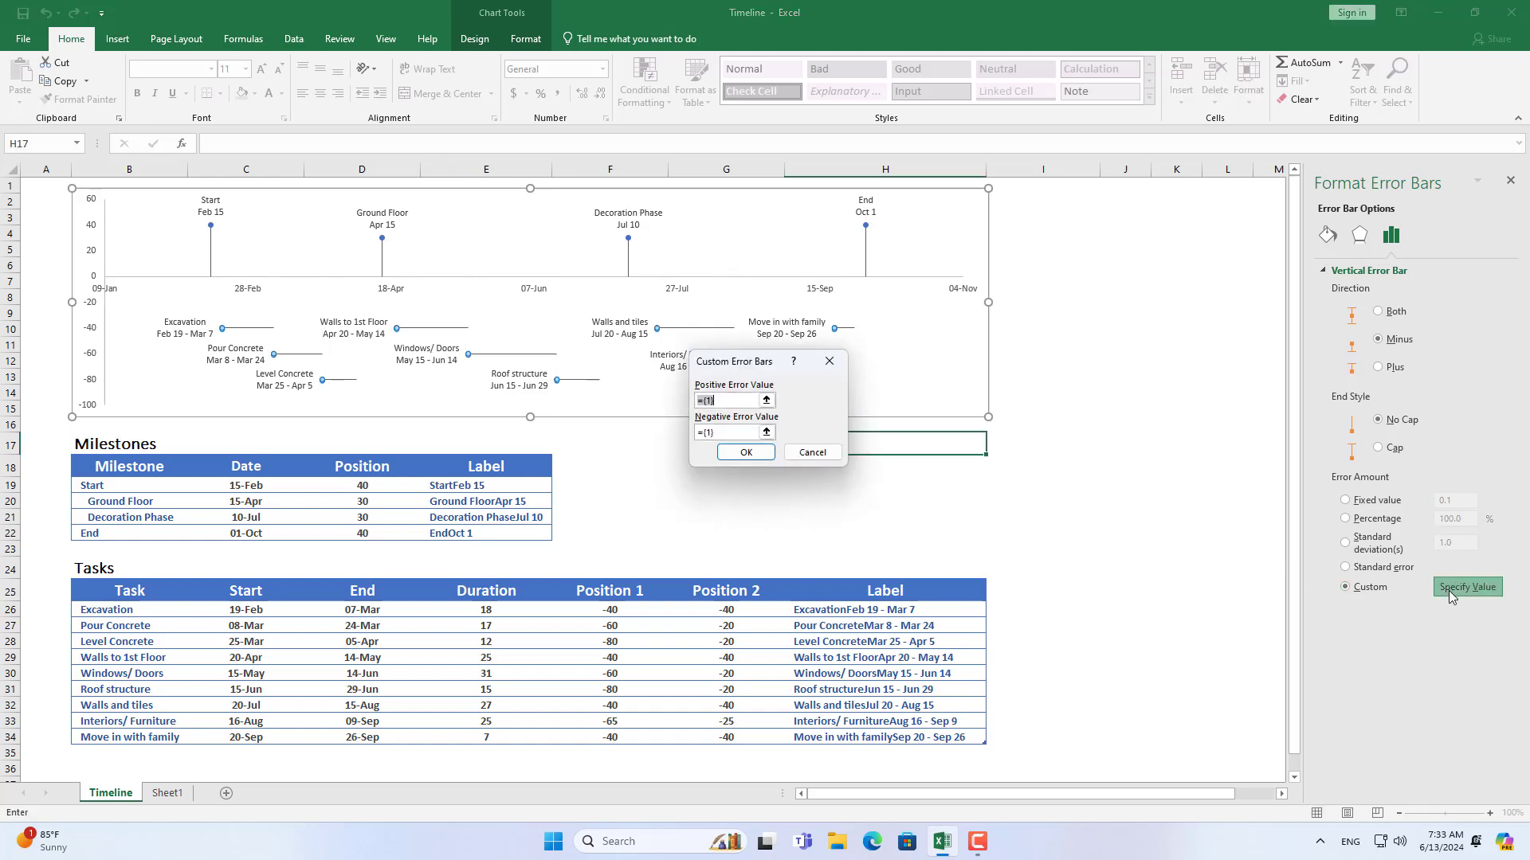
{"action": "left_click", "coordinate": [766, 433]}
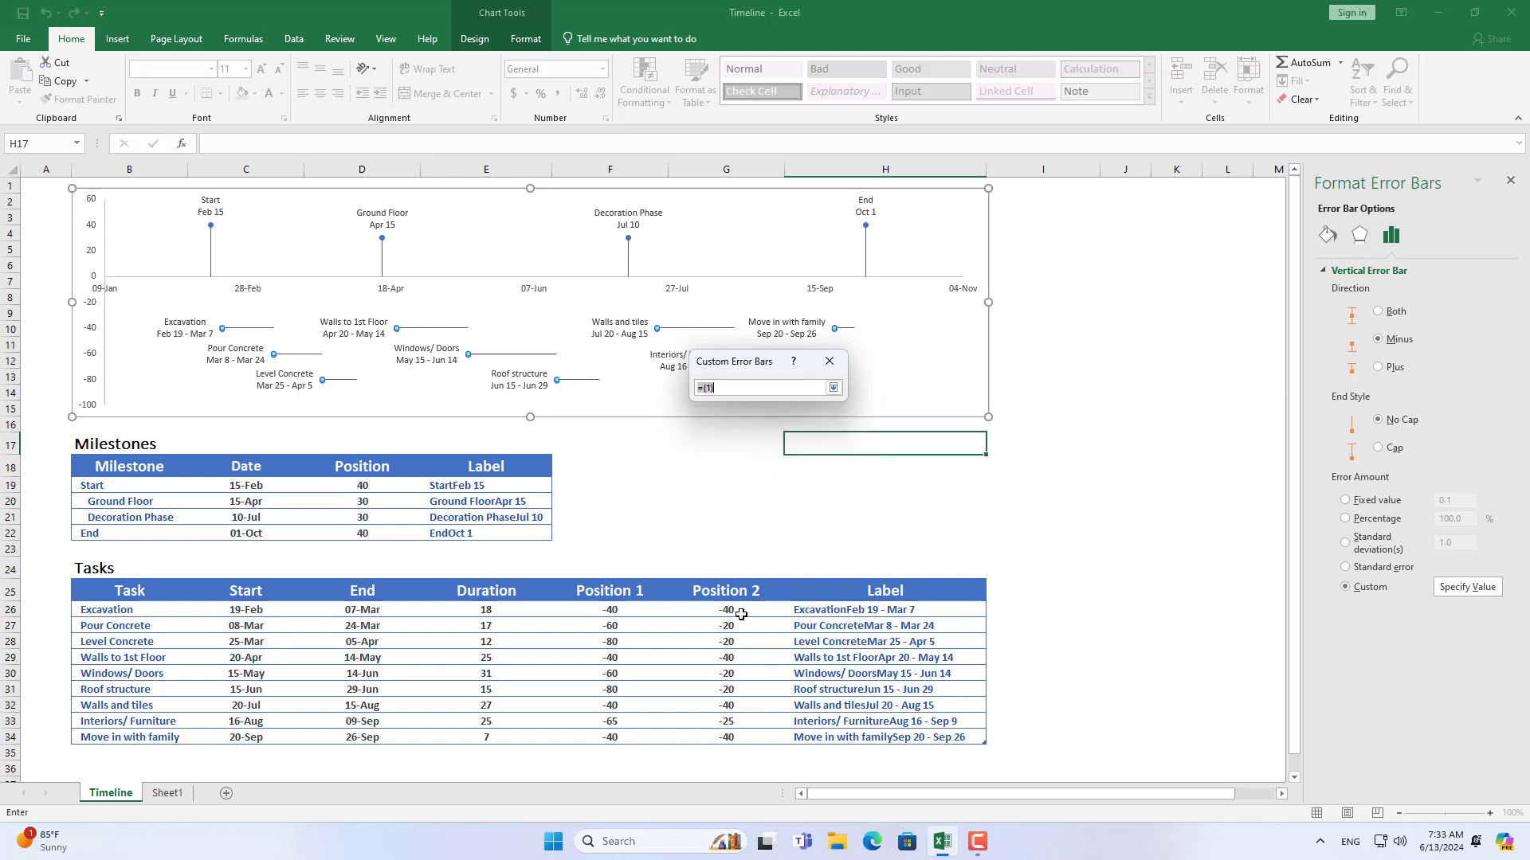
{"action": "left_click_drag", "start_coordinate": [741, 614], "coordinate": [741, 739]}
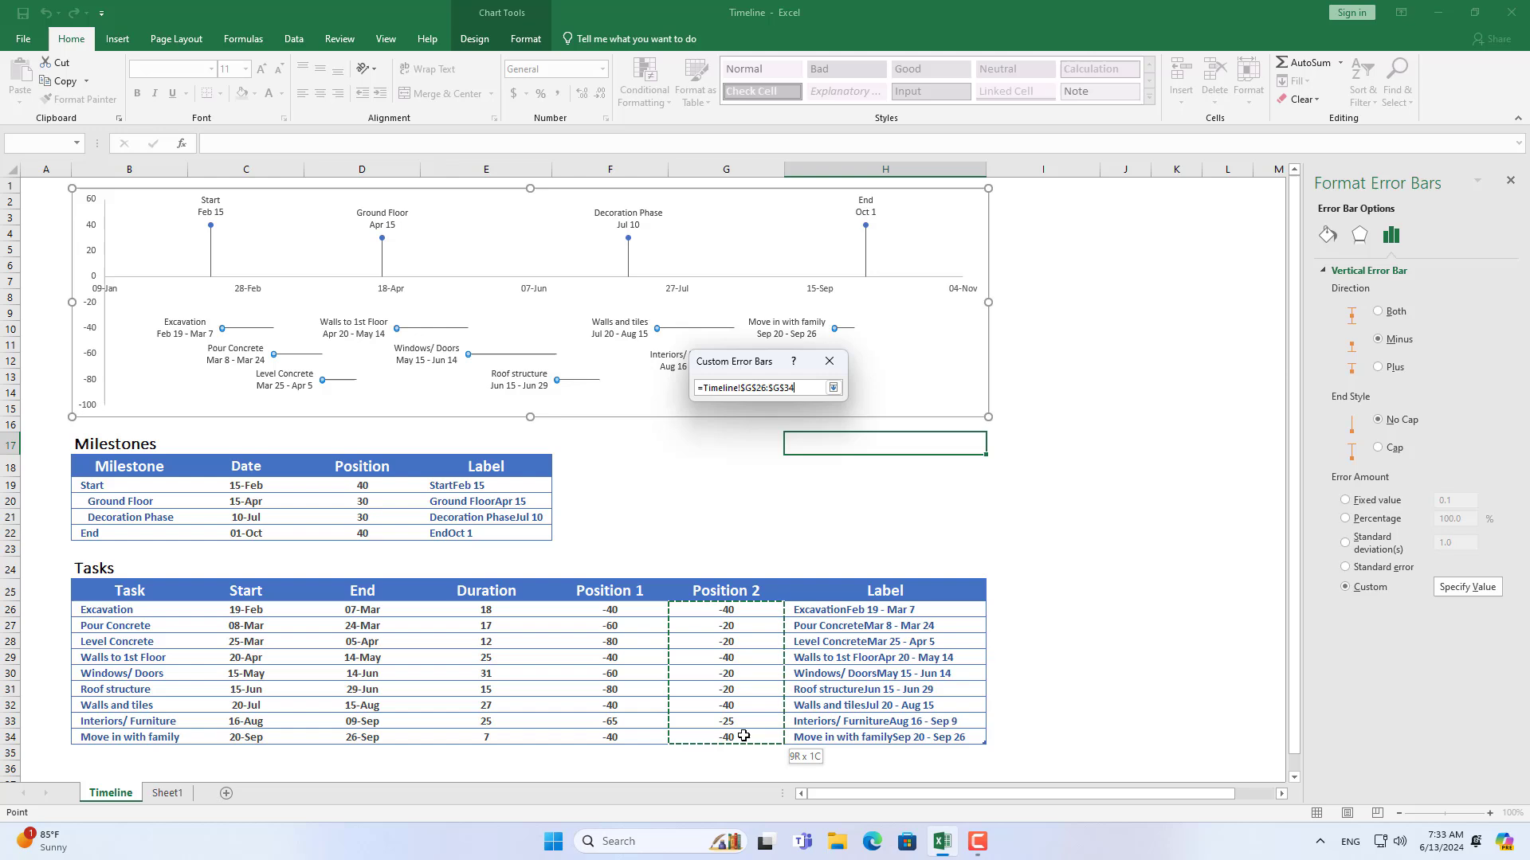
{"action": "left_click", "coordinate": [834, 388]}
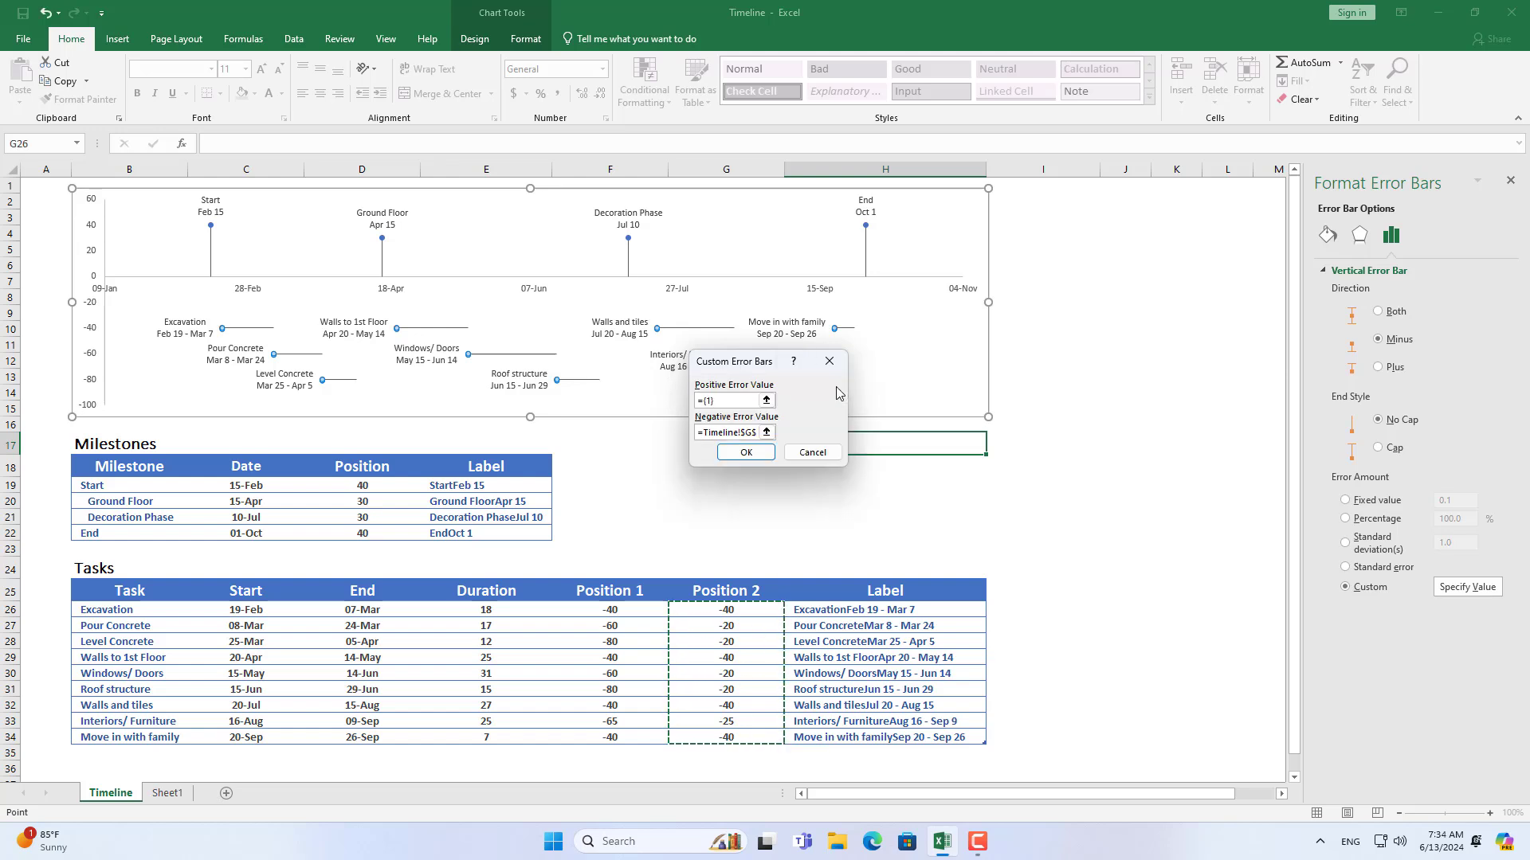
{"action": "left_click", "coordinate": [764, 400]}
{"action": "left_click_drag", "start_coordinate": [611, 611], "coordinate": [612, 739]}
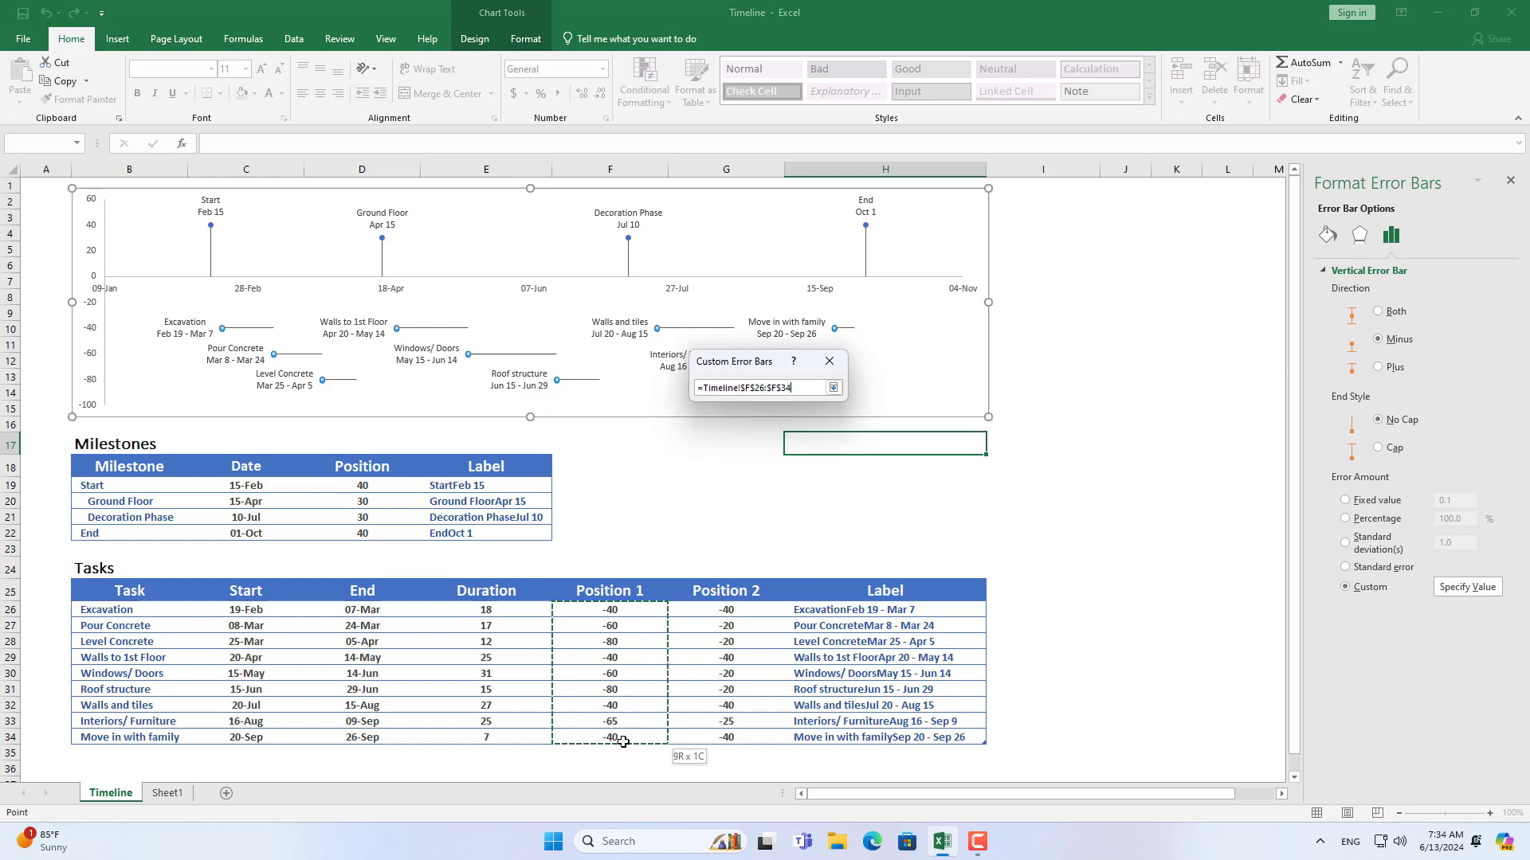
{"action": "left_click", "coordinate": [833, 388]}
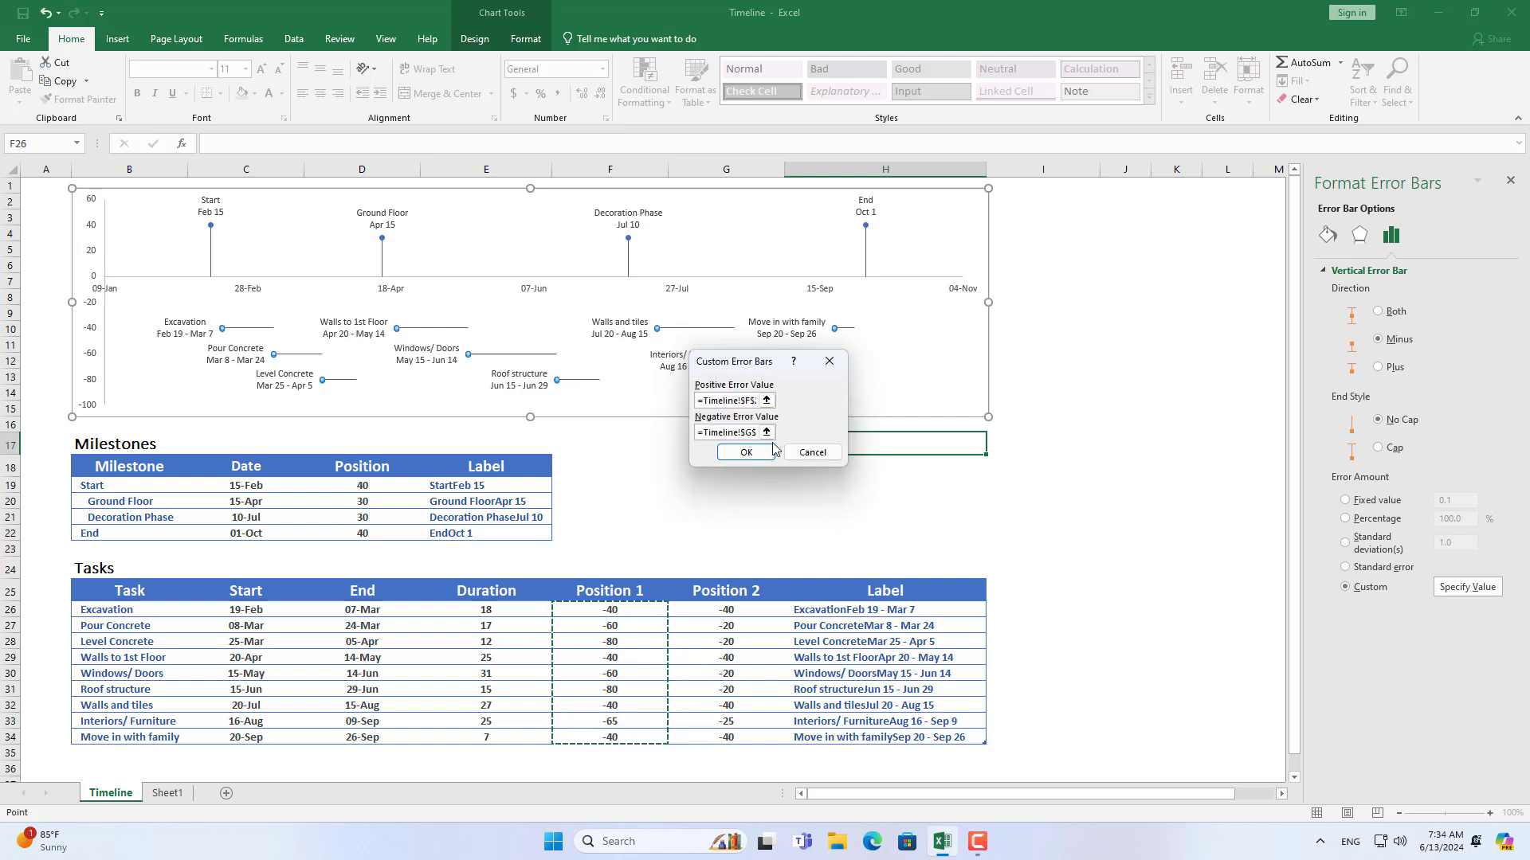
{"action": "left_click", "coordinate": [746, 453]}
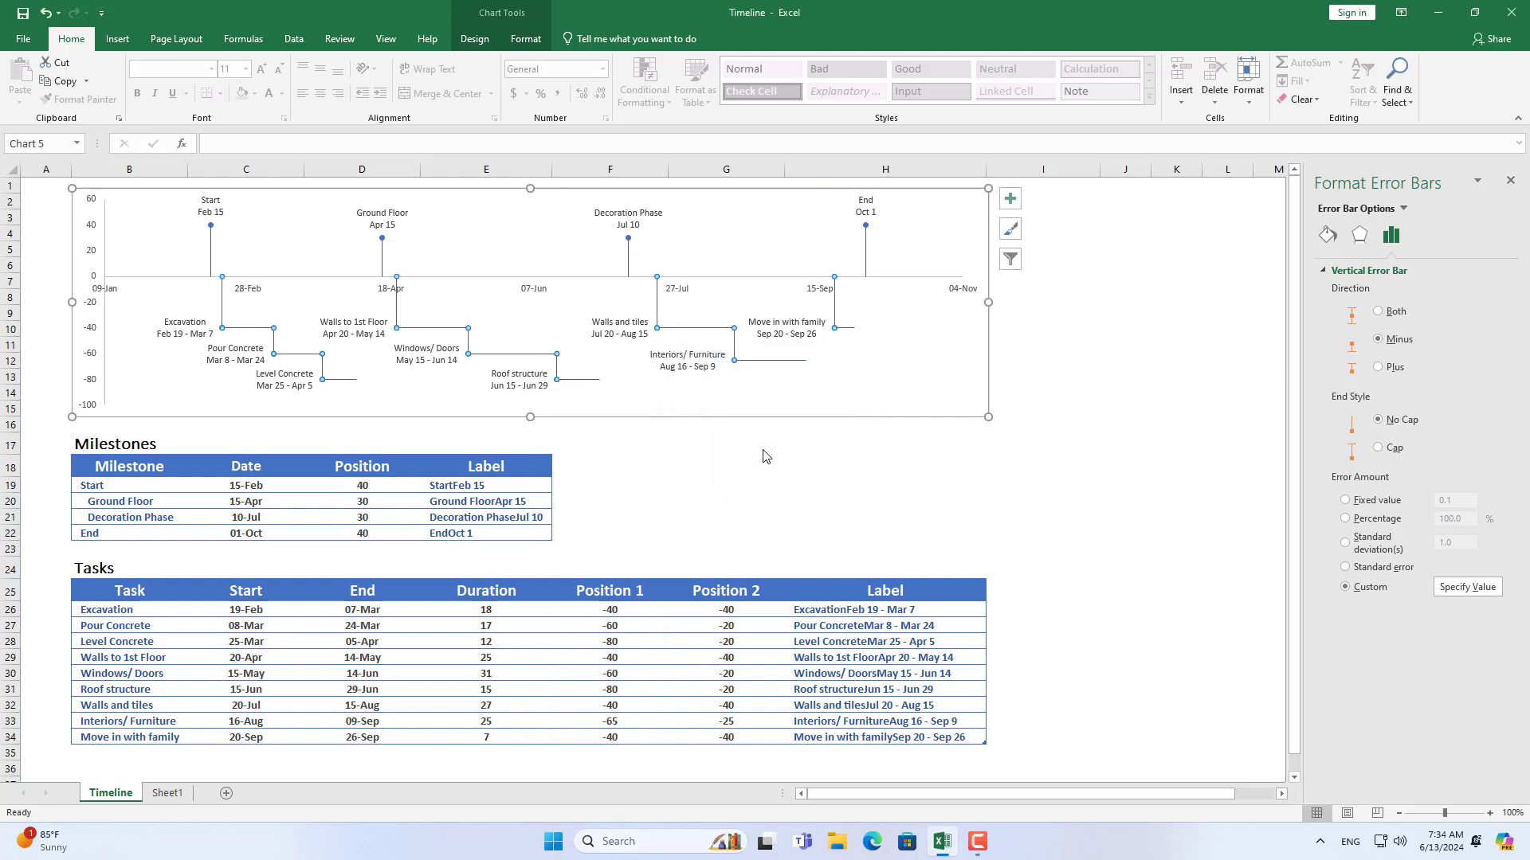
Add a third series with X value Sheet1!A9 (13-Jun) and Y value Sheet1!B9 (5).
{"action": "left_click", "coordinate": [699, 312]}
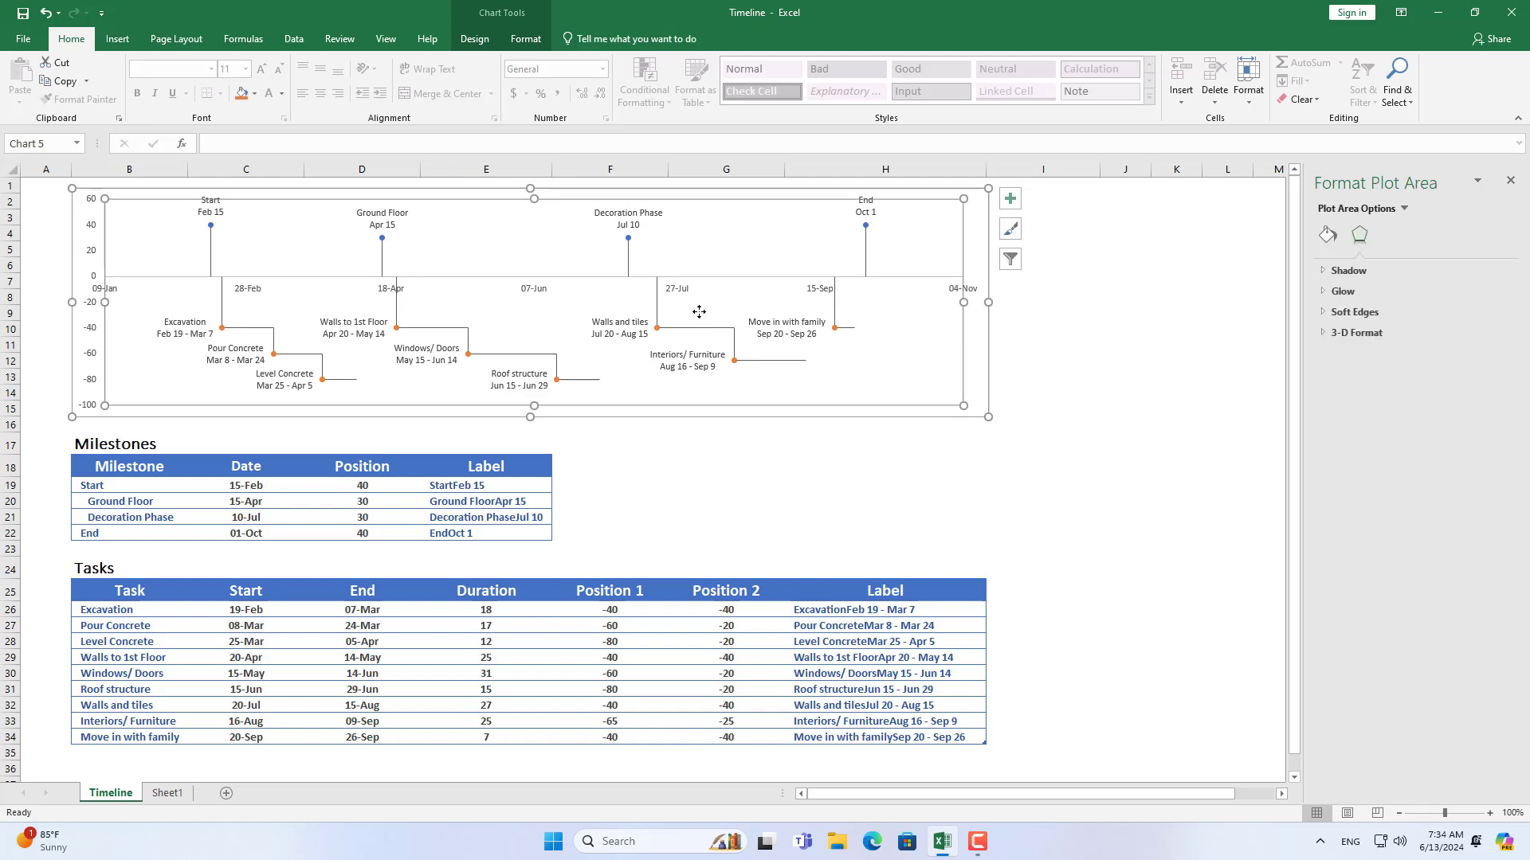
{"action": "right_click", "coordinate": [698, 311]}
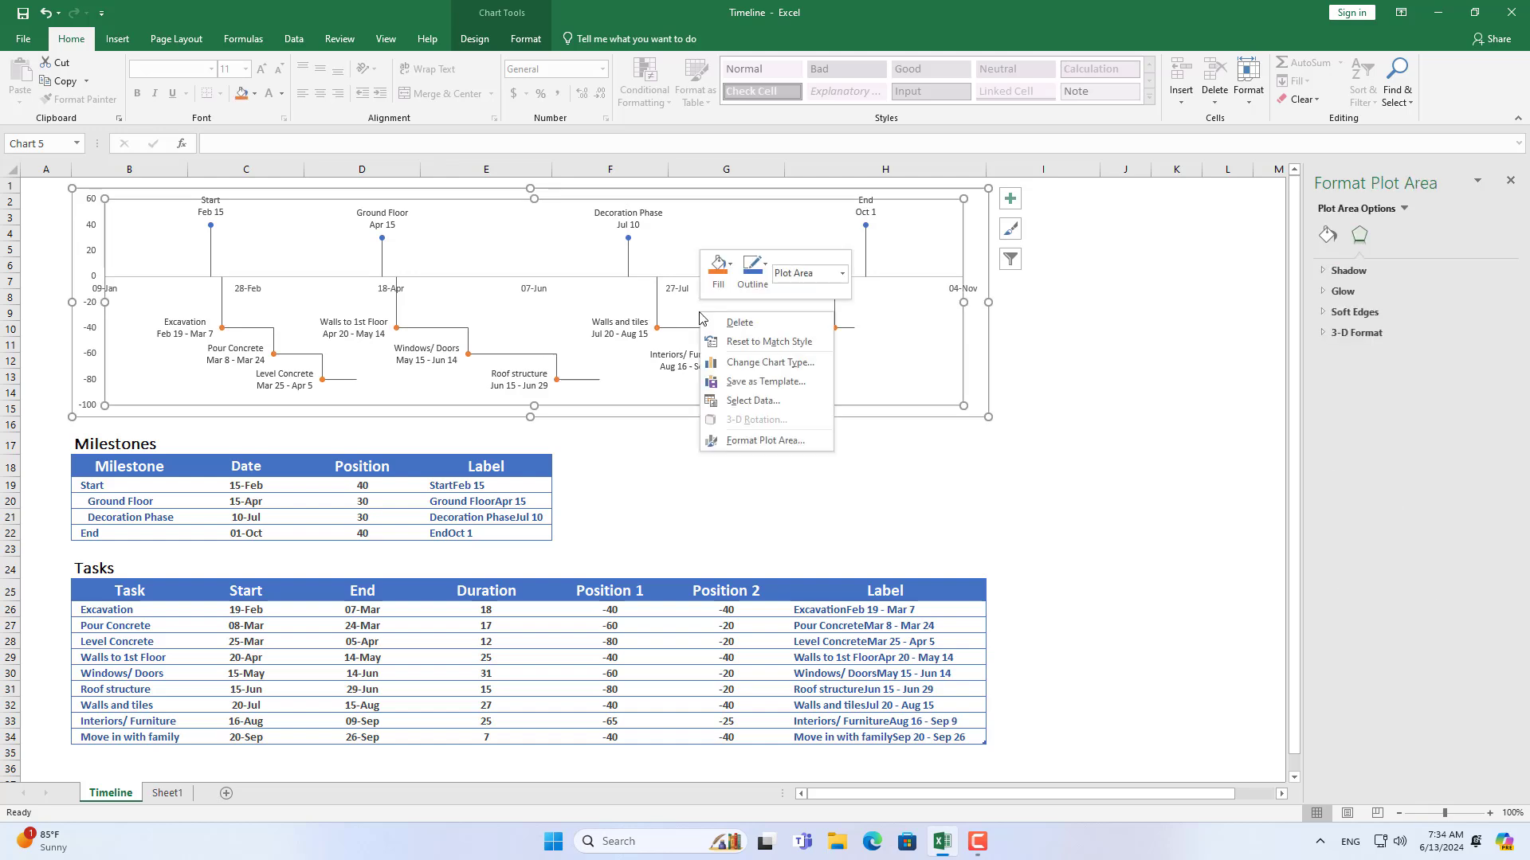
{"action": "left_click", "coordinate": [744, 401]}
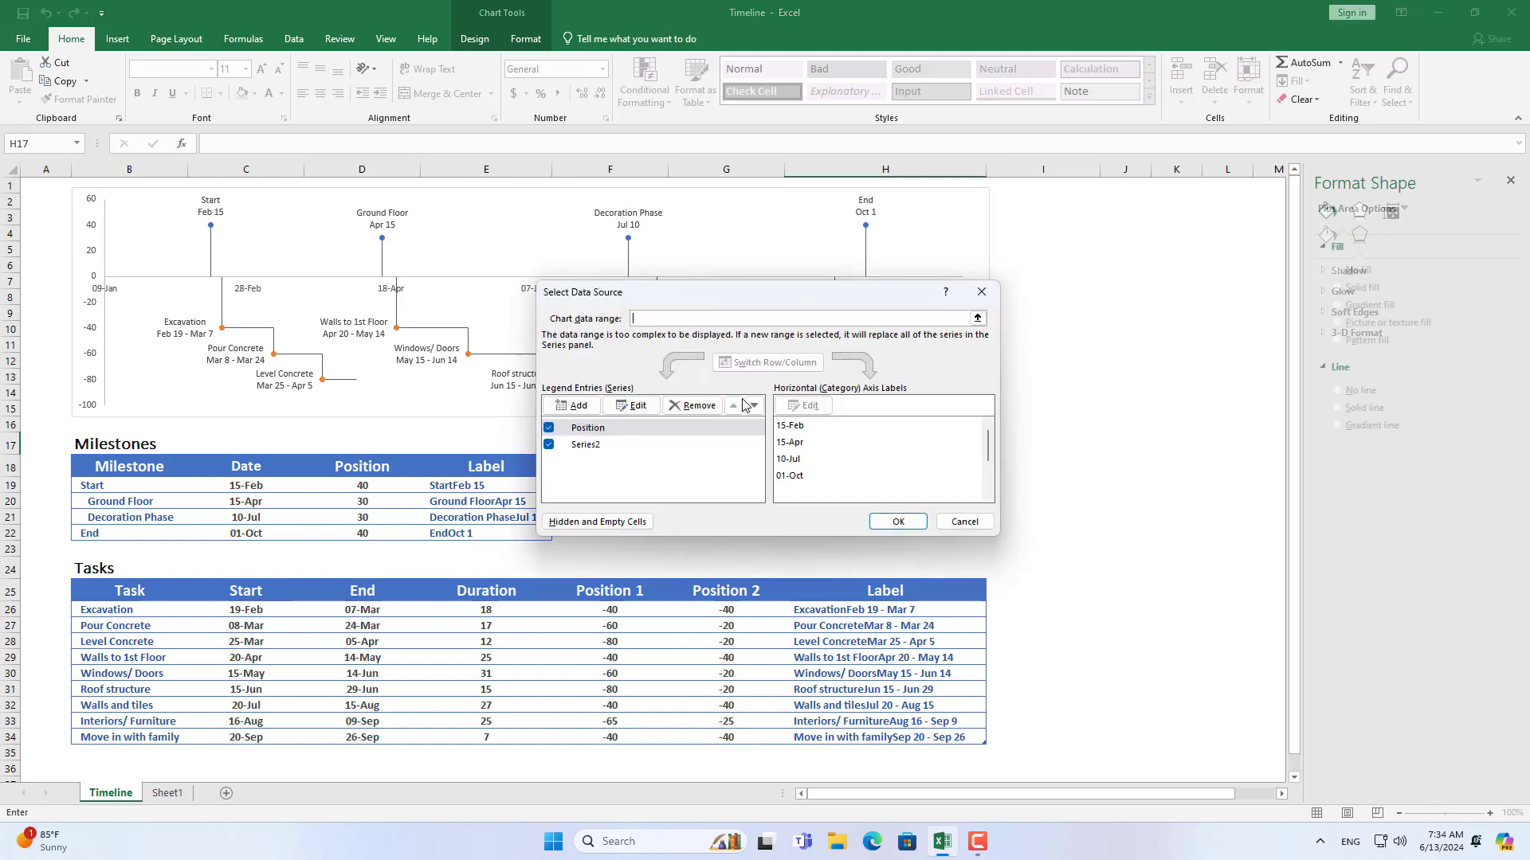
{"action": "left_click", "coordinate": [572, 406]}
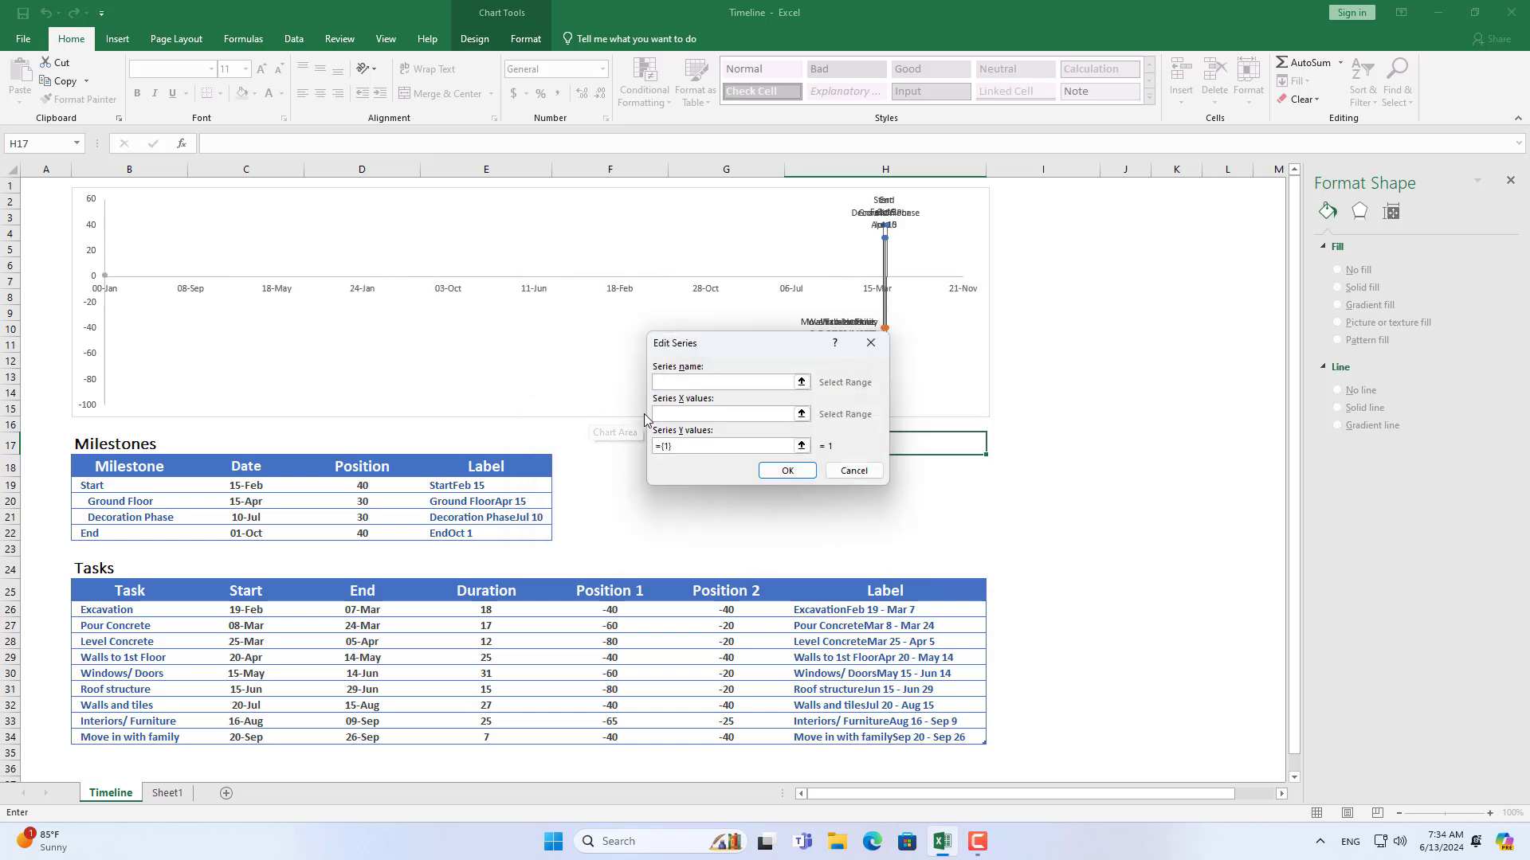
{"action": "left_click", "coordinate": [682, 414]}
{"action": "left_click", "coordinate": [165, 793]}
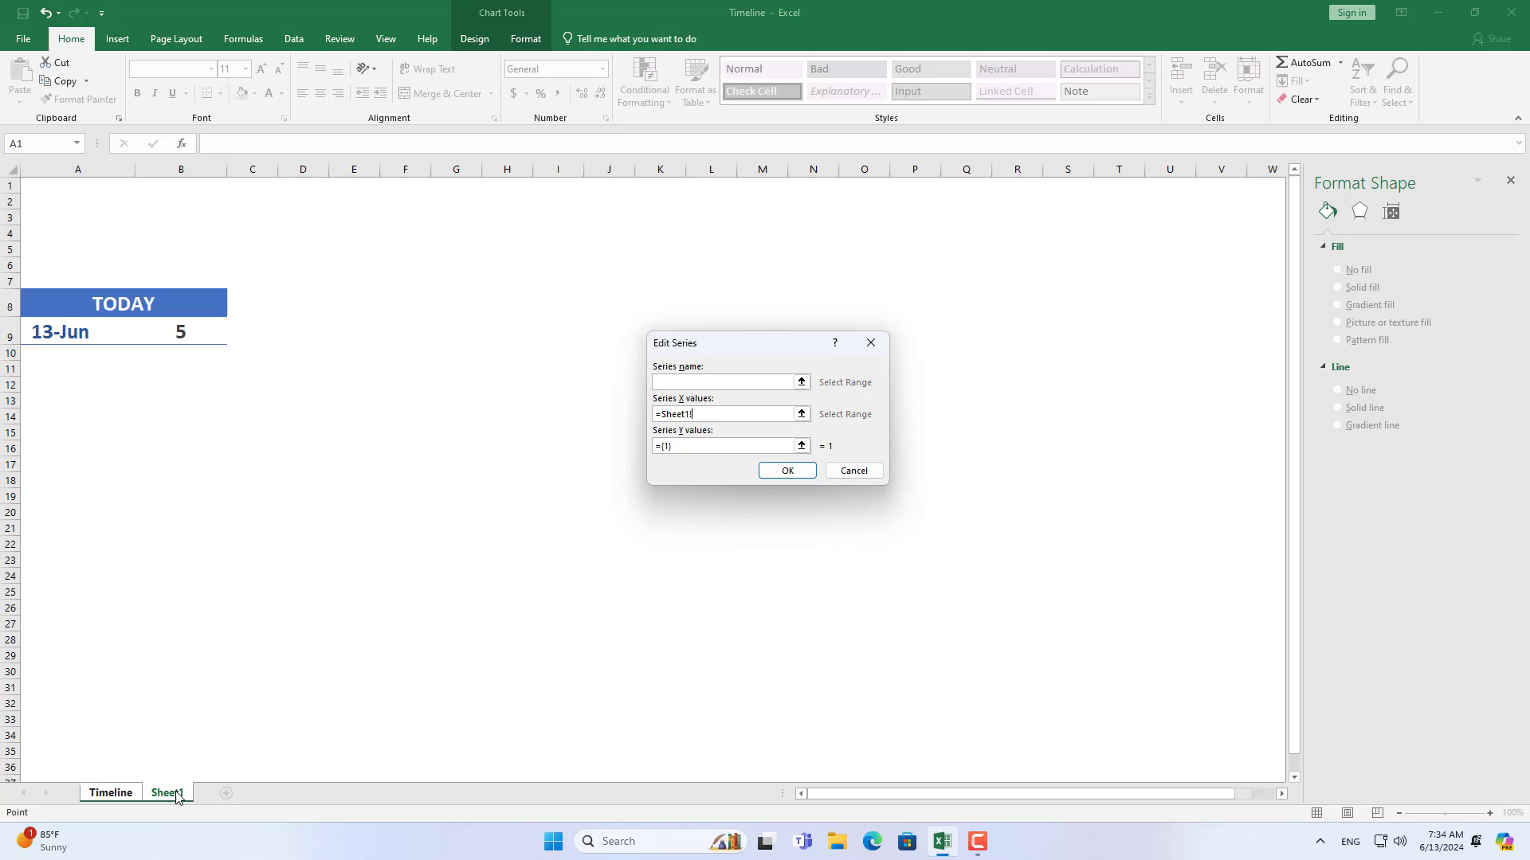
{"action": "left_click", "coordinate": [75, 333]}
{"action": "left_click", "coordinate": [657, 448]}
{"action": "key", "text": "ctrl+a"}
{"action": "key", "text": "BackSpace"}
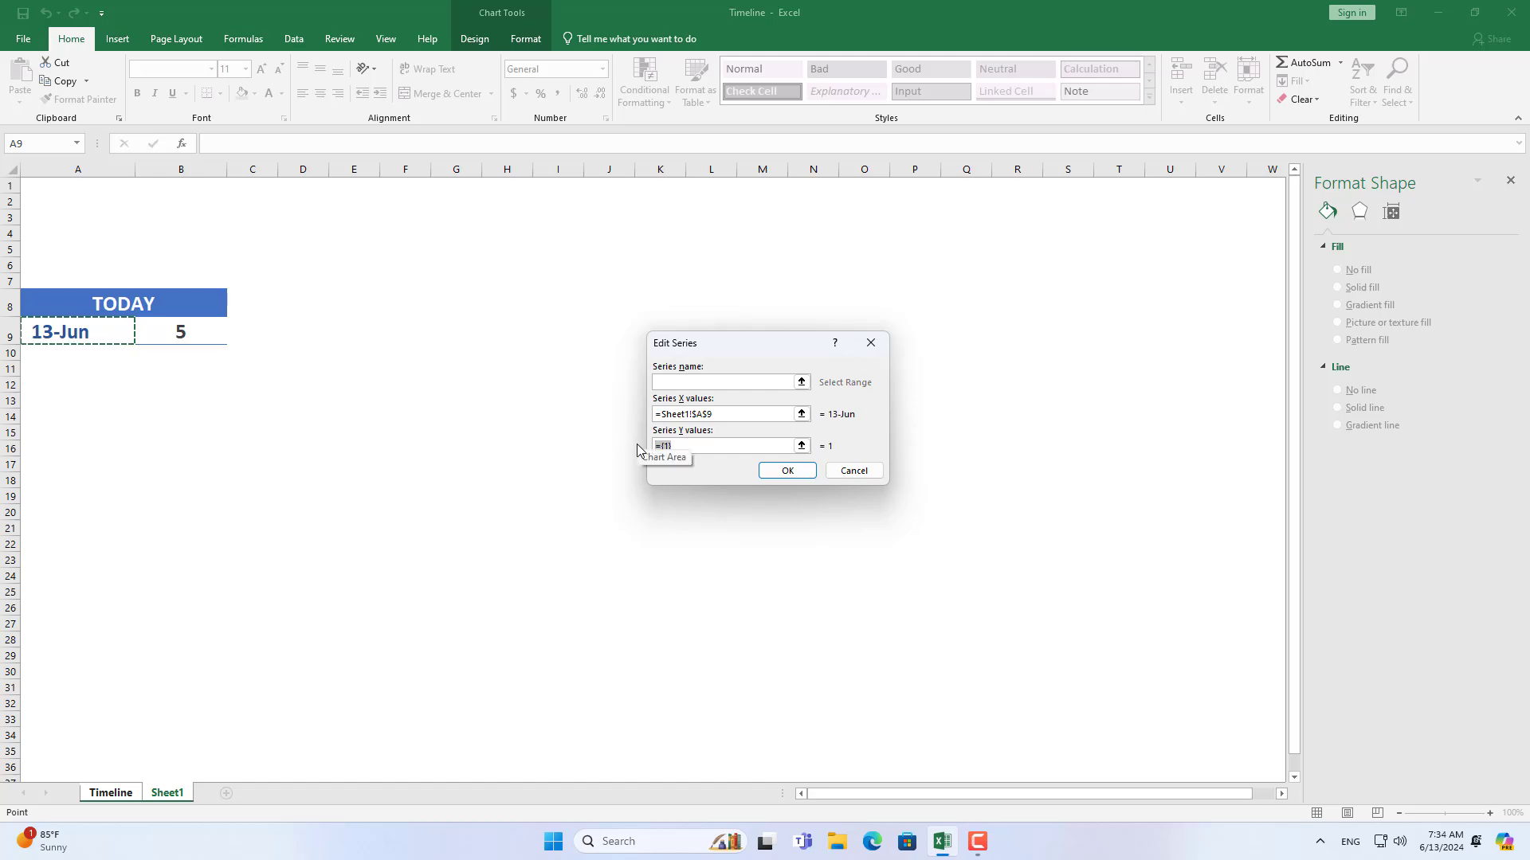
{"action": "left_click", "coordinate": [196, 335]}
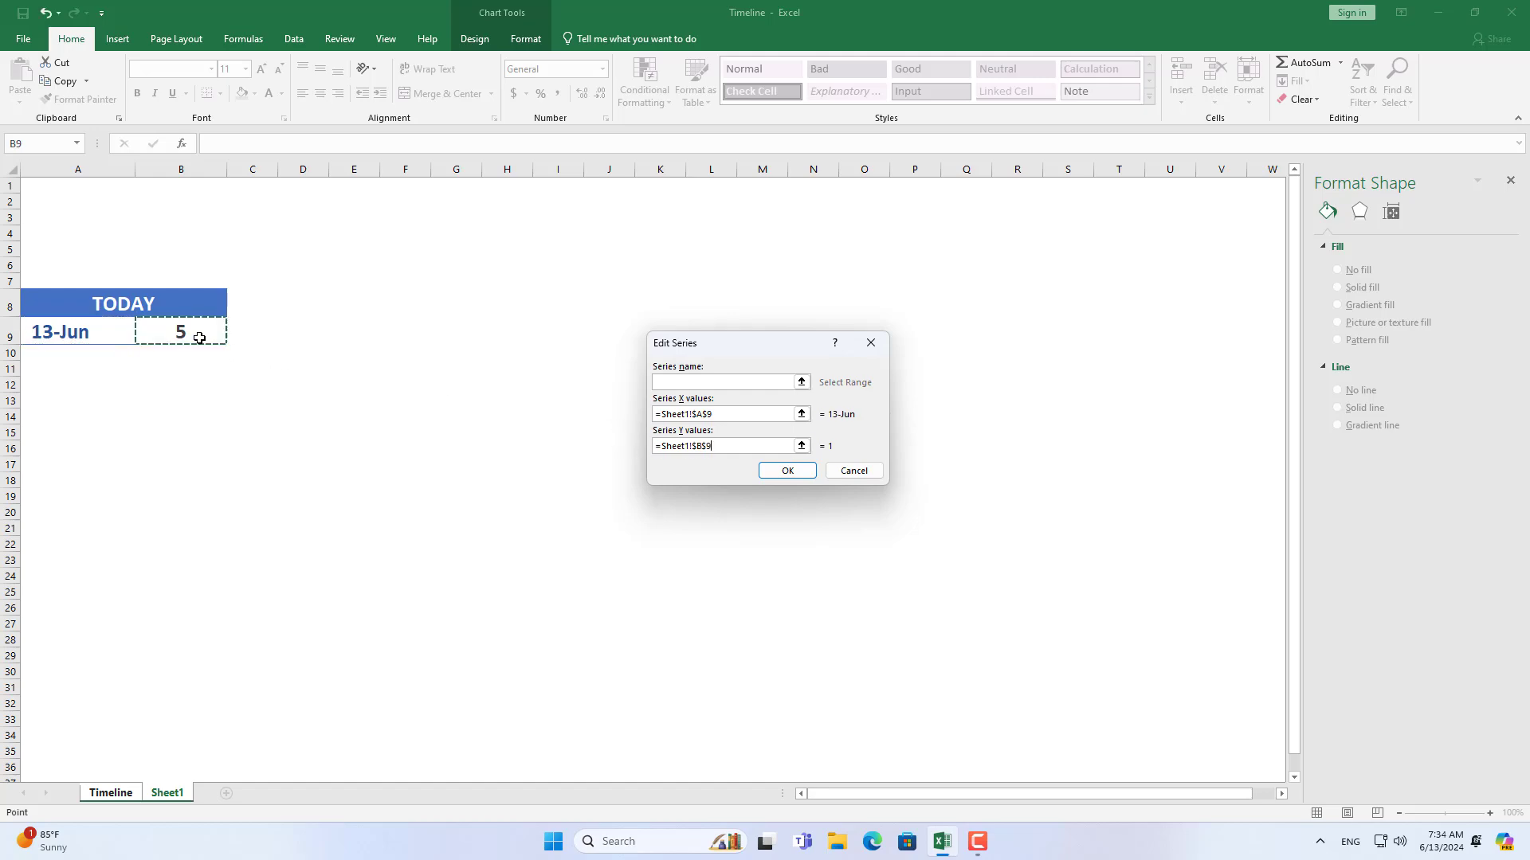
{"action": "left_click", "coordinate": [808, 472]}
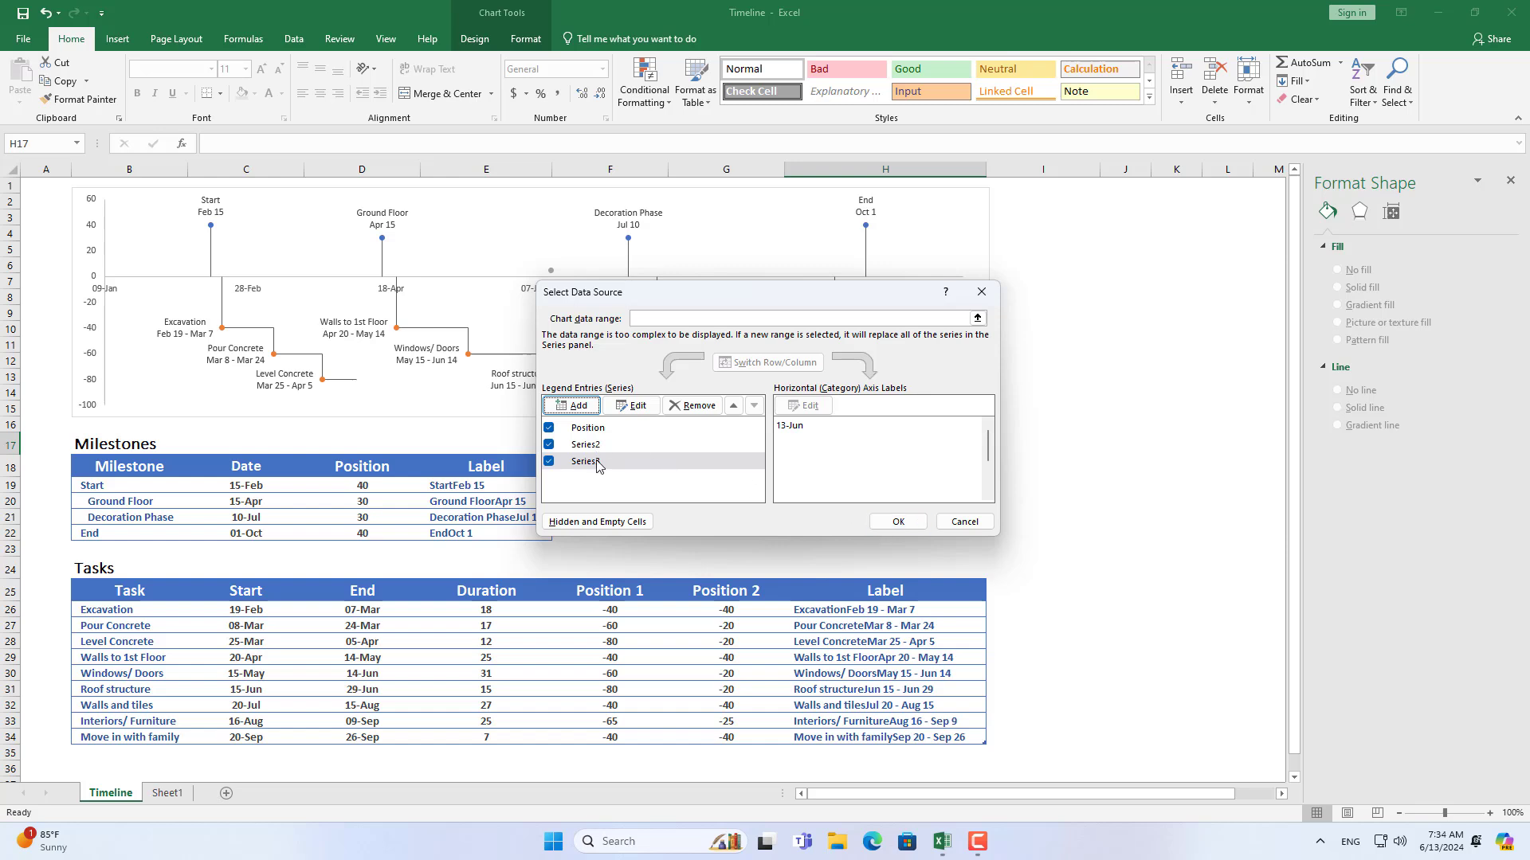
Give the Series 3 point near 07-Jun a data label reading TODAY.
{"action": "left_click", "coordinate": [898, 521]}
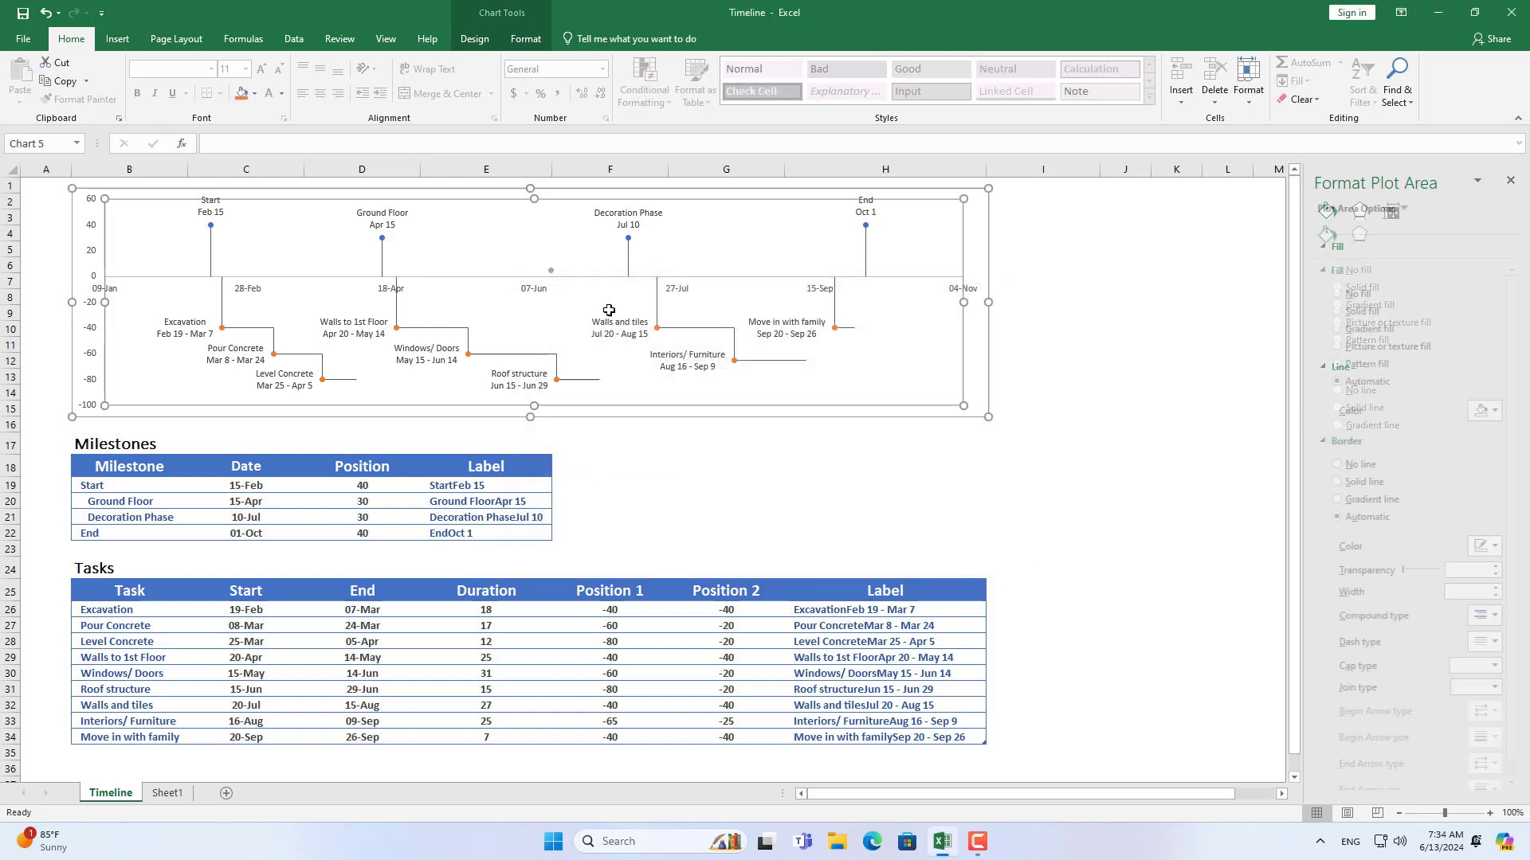
{"action": "left_click", "coordinate": [551, 271]}
{"action": "right_click", "coordinate": [550, 271]}
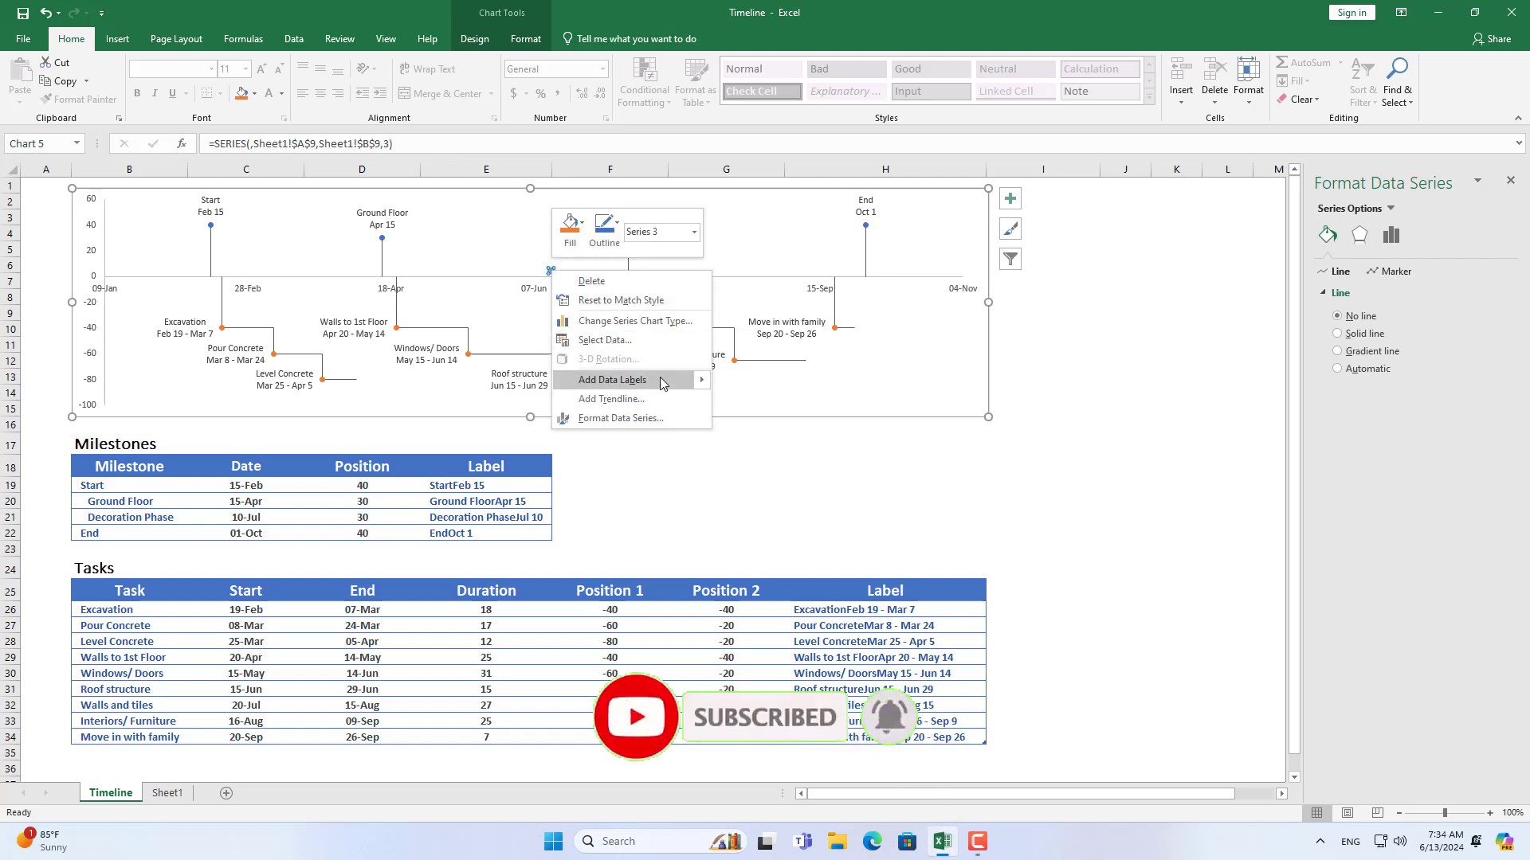
{"action": "mouse_move", "coordinate": [698, 384]}
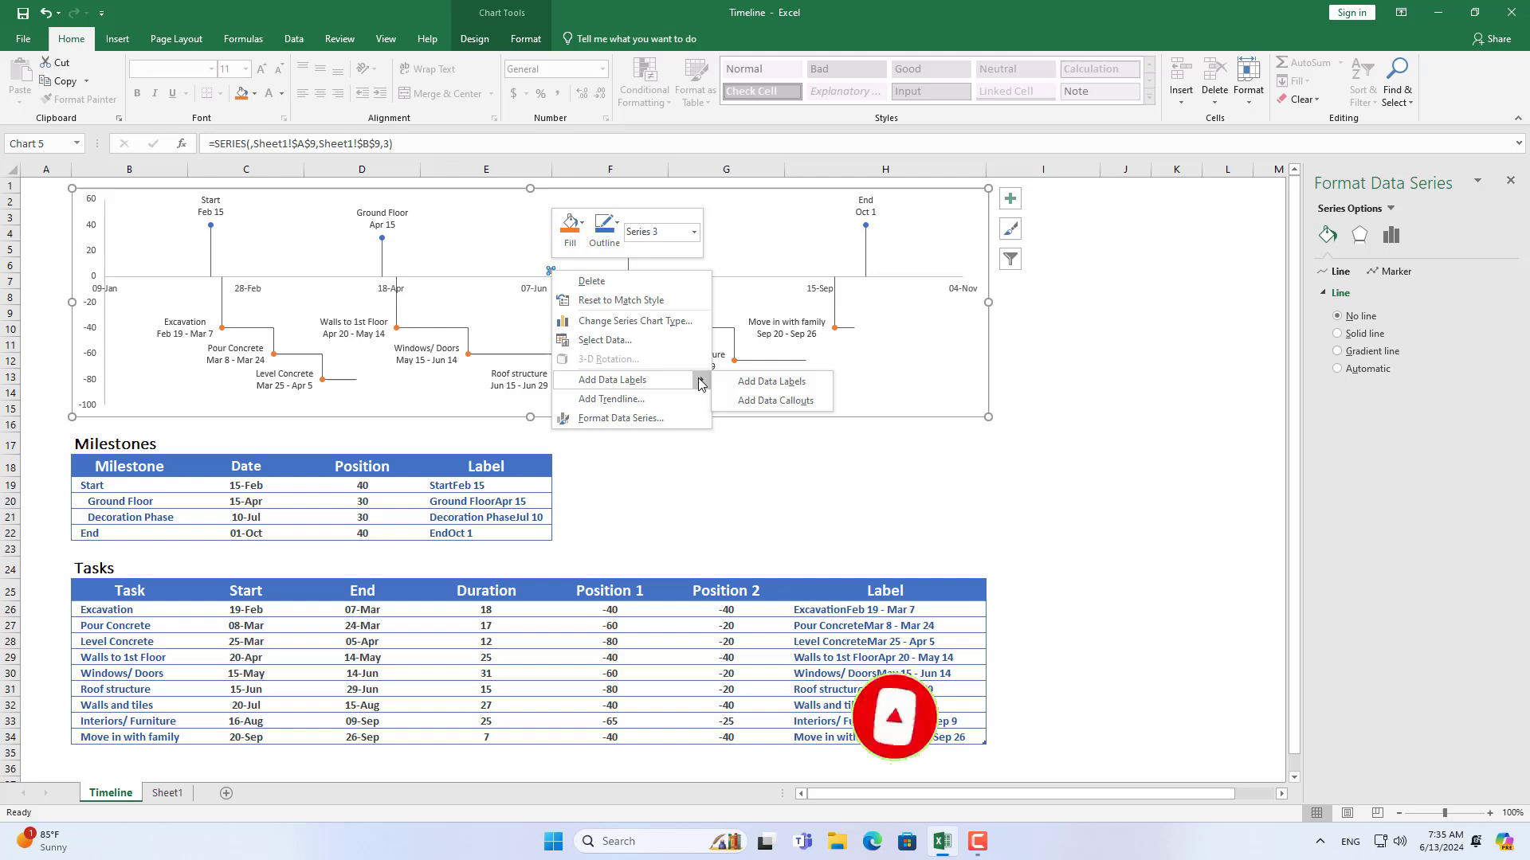
{"action": "left_click", "coordinate": [733, 383]}
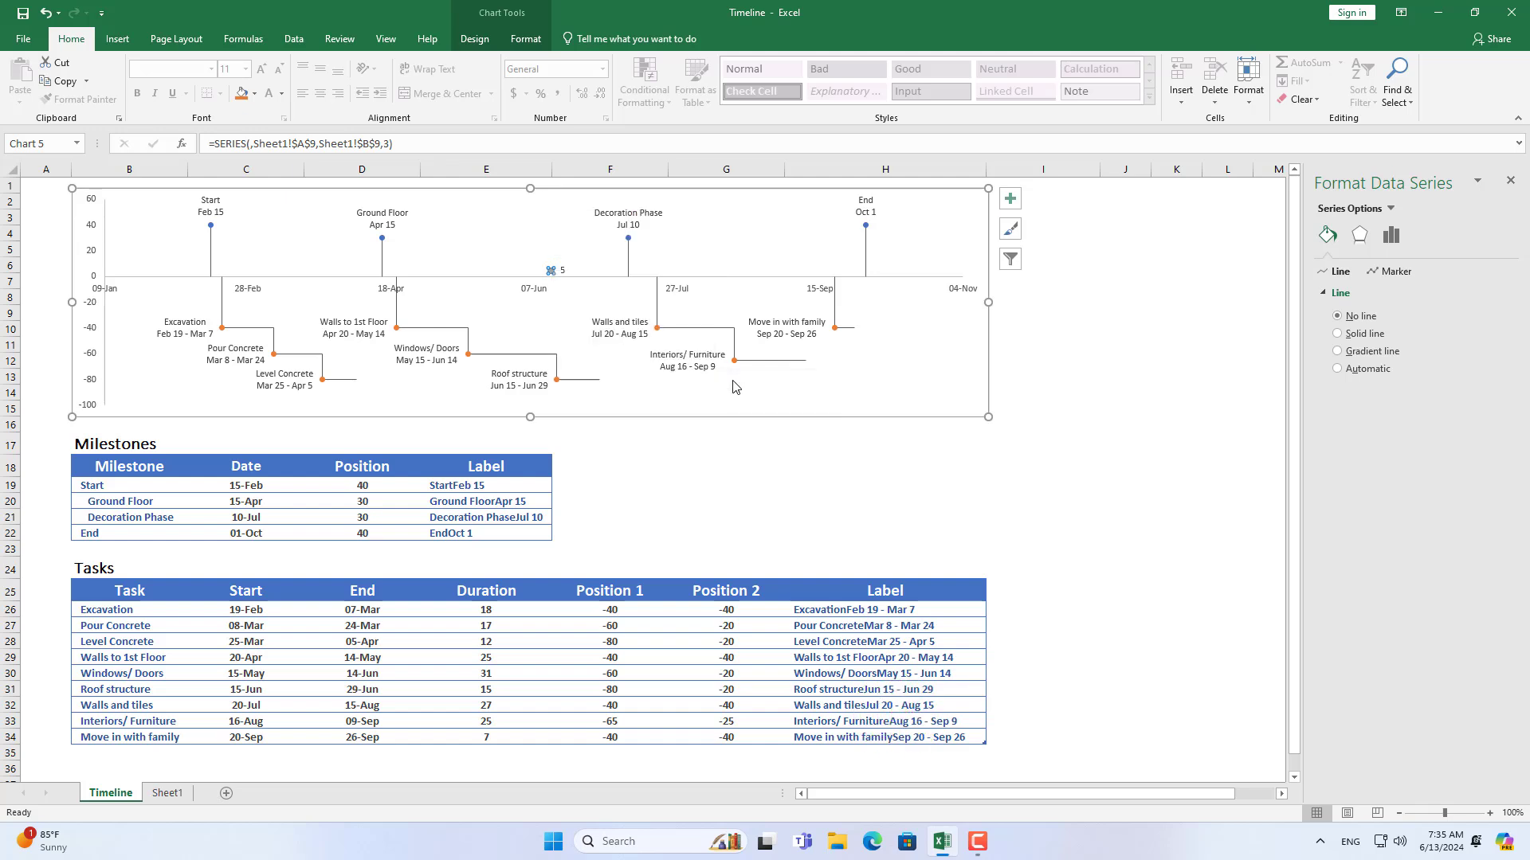
{"action": "left_click", "coordinate": [552, 260]}
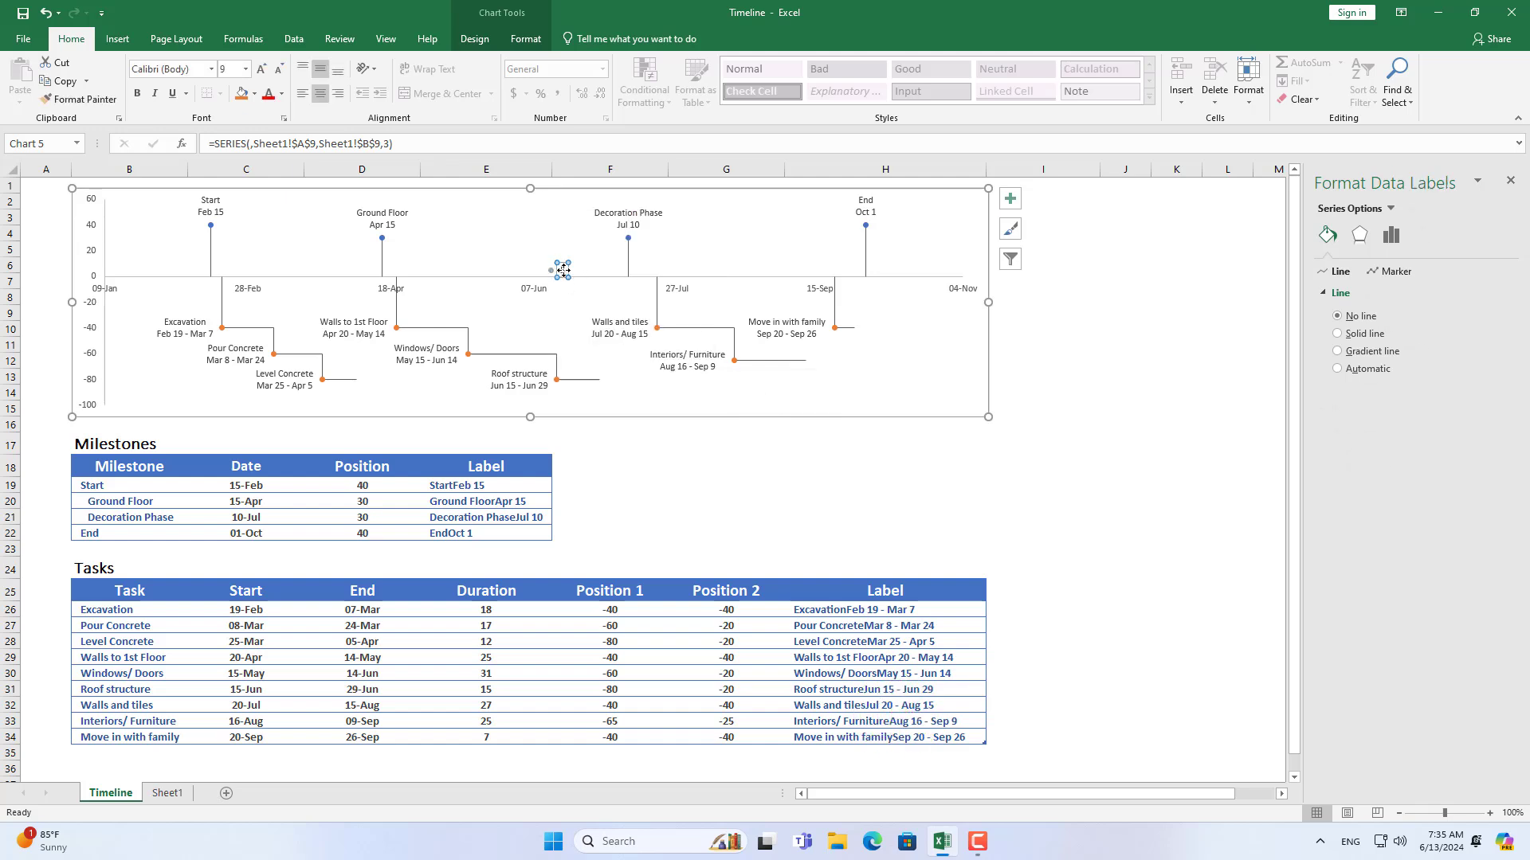
{"action": "left_click", "coordinate": [552, 260]}
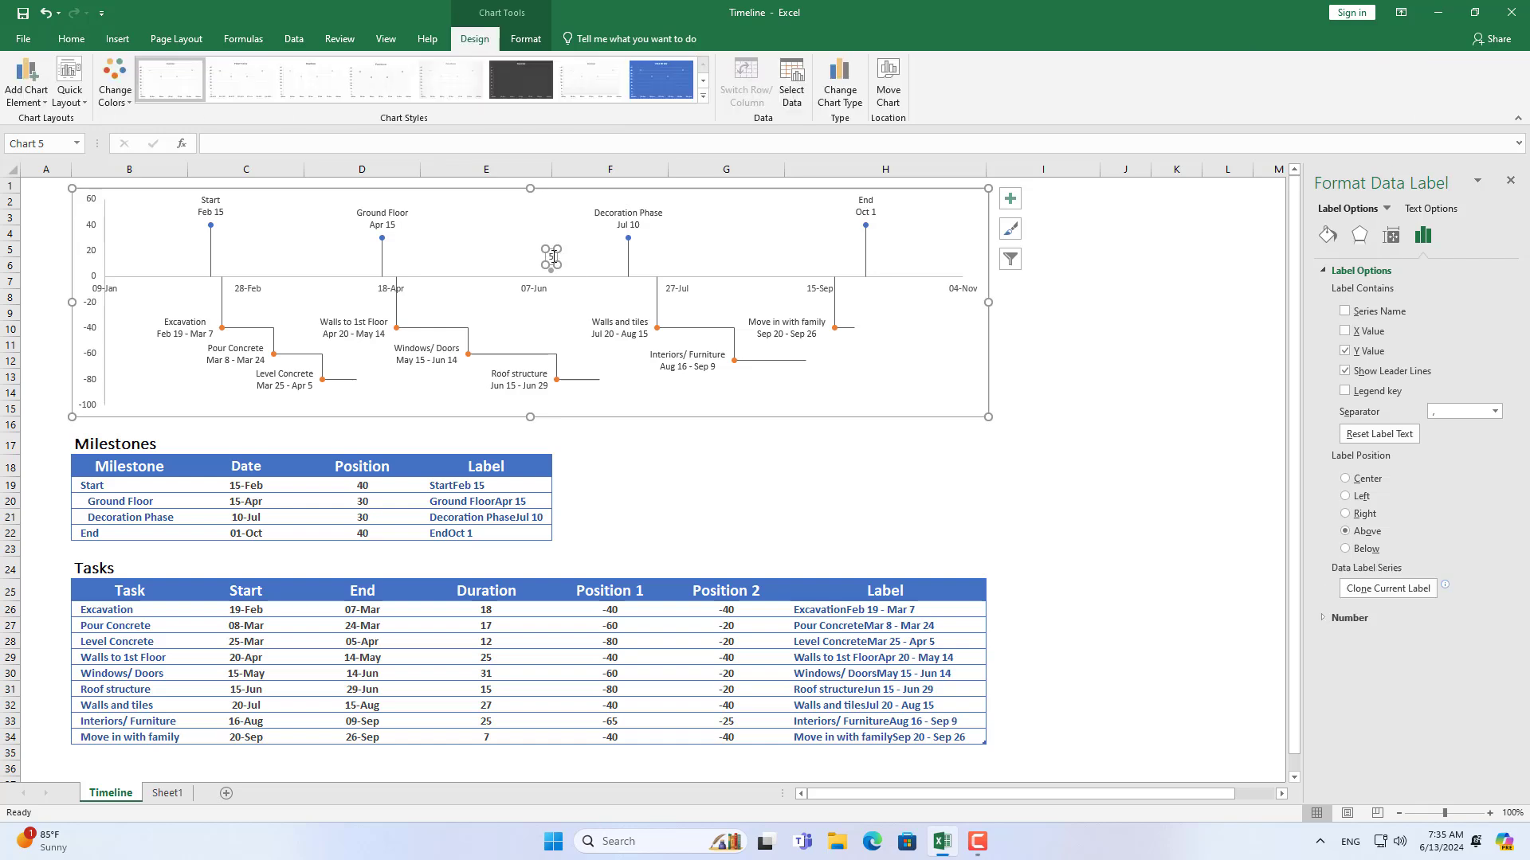
{"action": "type", "text": "TODAY"}
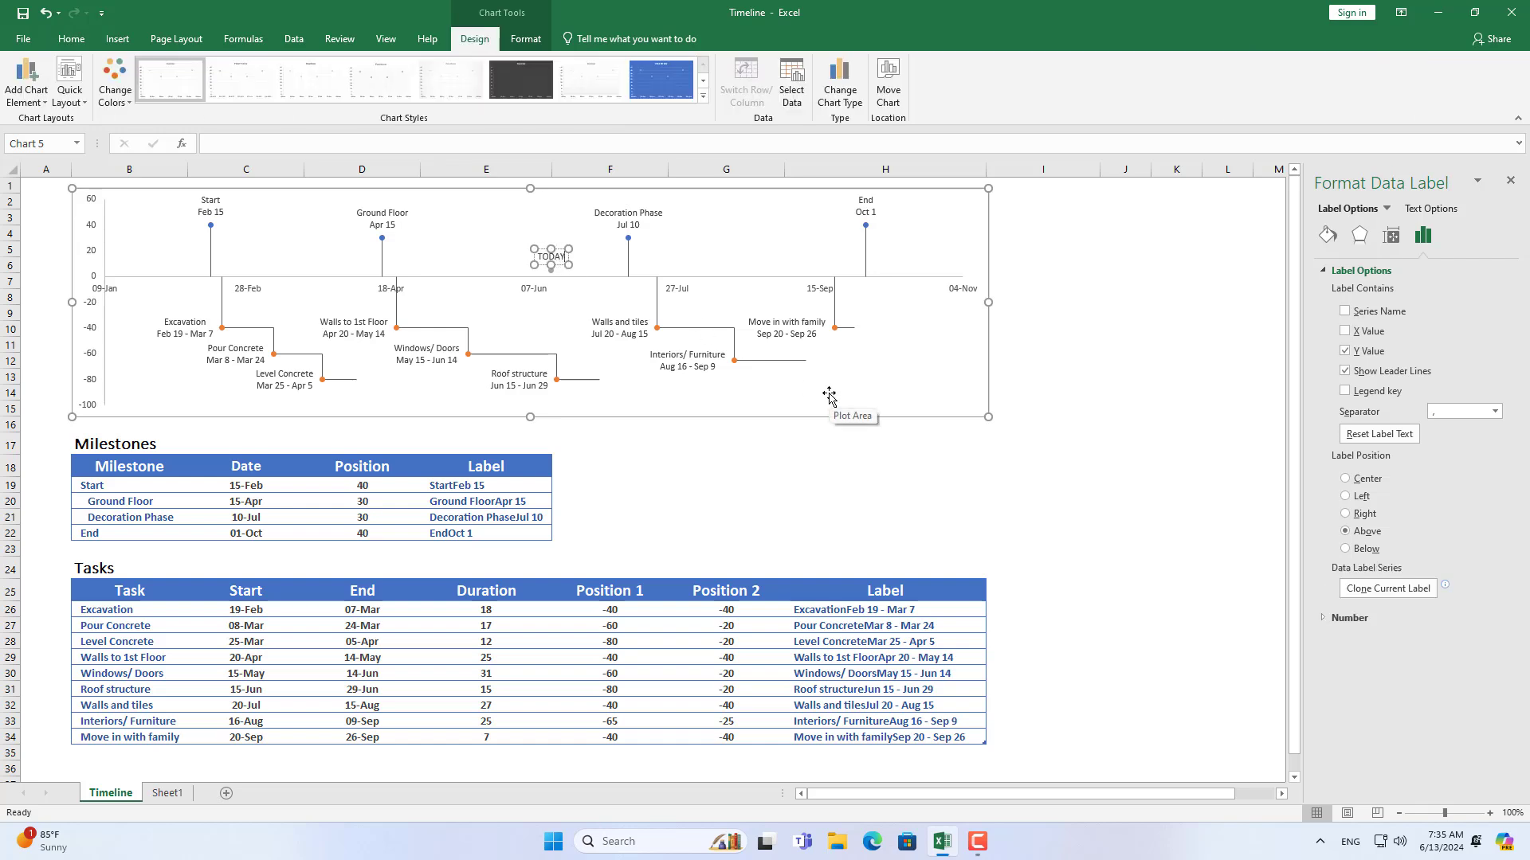
{"action": "key", "text": "Escape"}
Give the milestone drop-line error bars a dashed line style and a 1 pt width.
{"action": "left_click", "coordinate": [211, 258]}
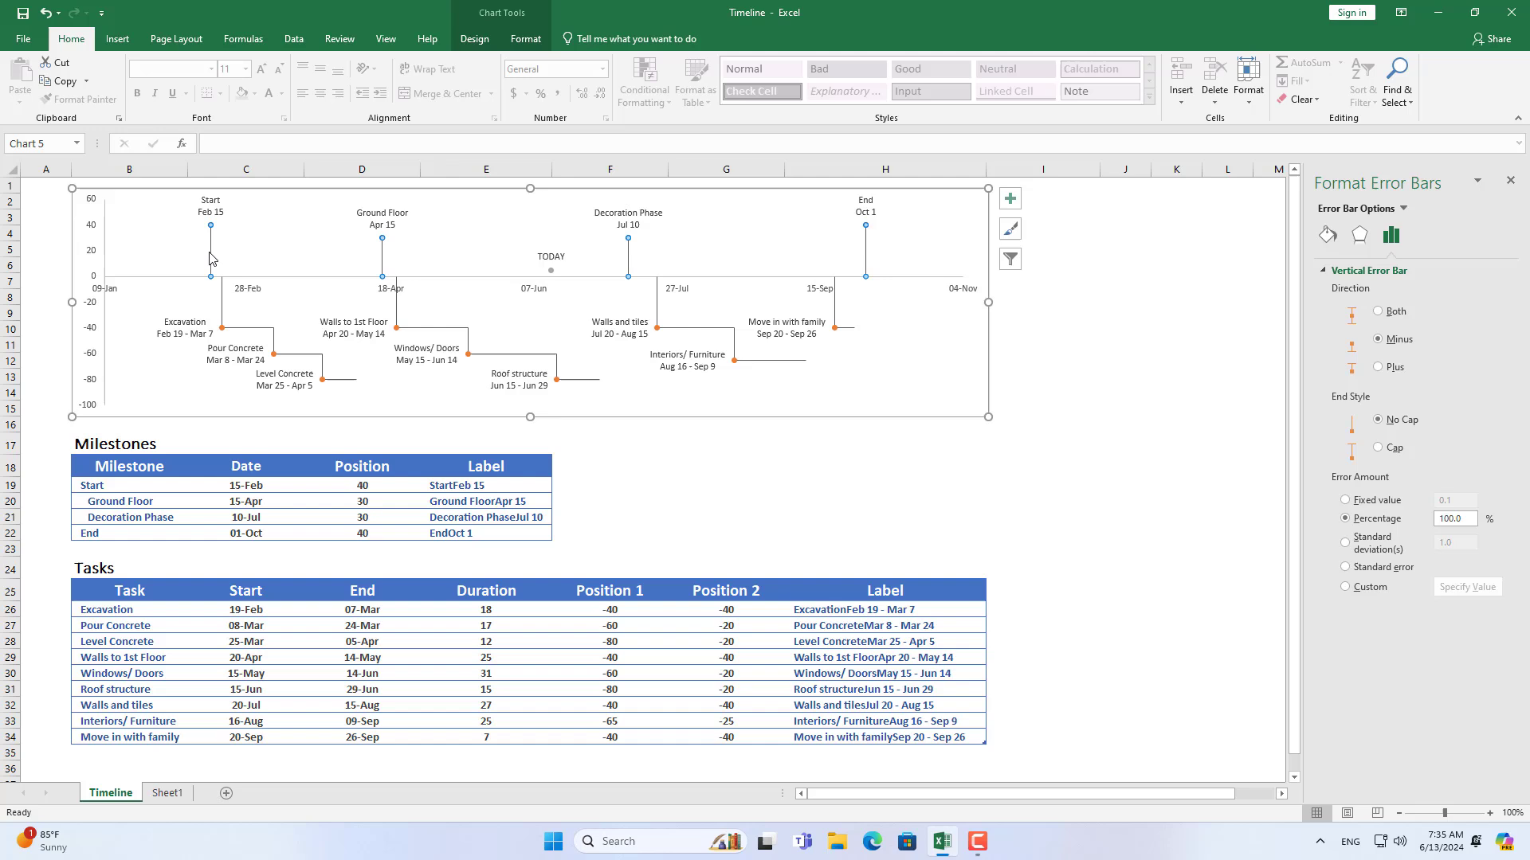
{"action": "left_click", "coordinate": [1329, 240]}
{"action": "left_click", "coordinate": [1486, 471]}
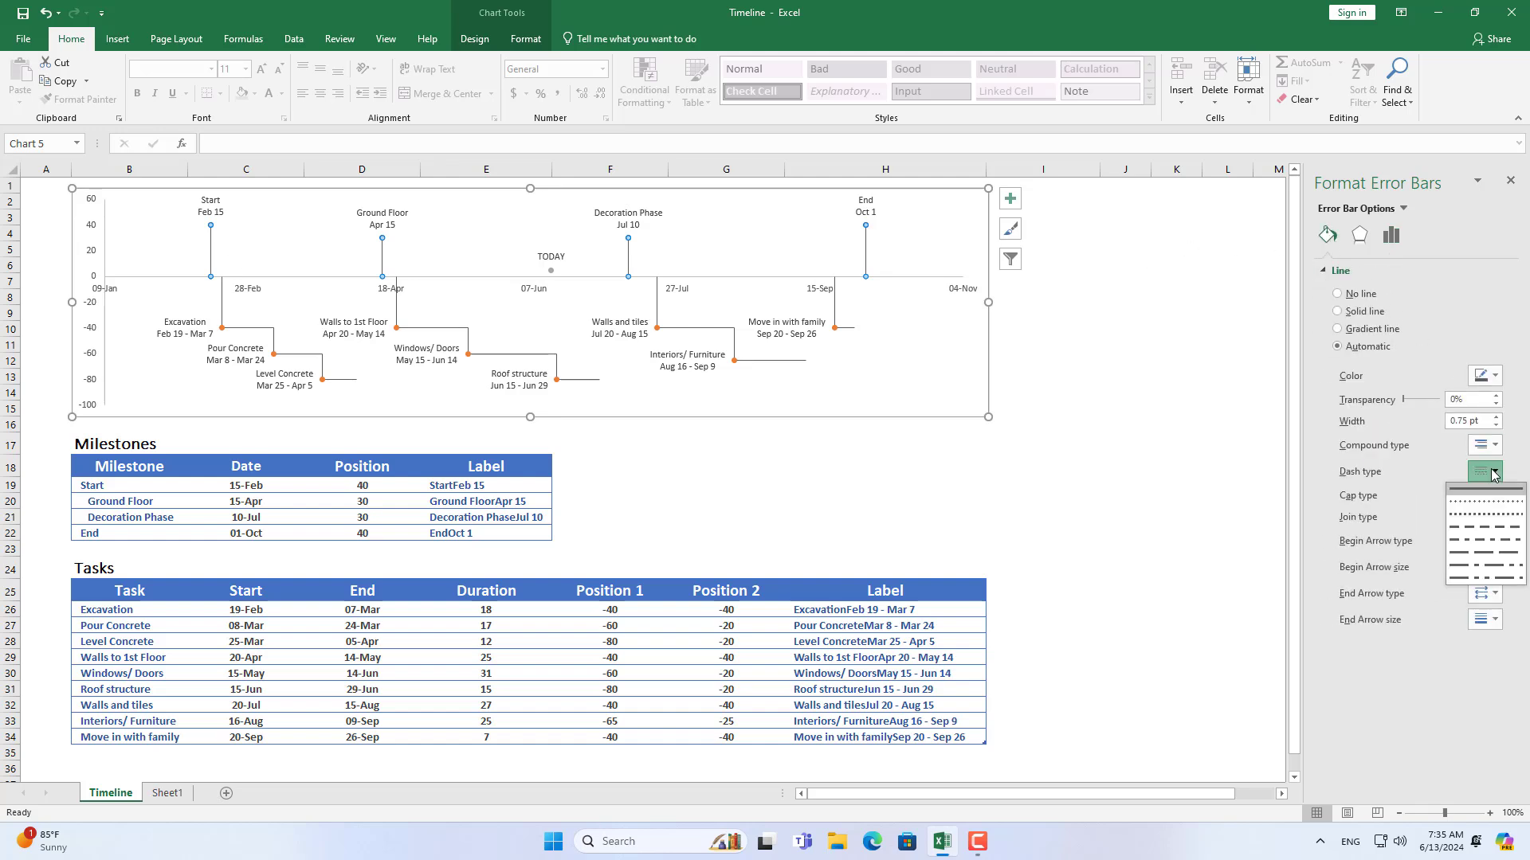
{"action": "left_click", "coordinate": [1488, 530]}
{"action": "left_click", "coordinate": [1496, 417]}
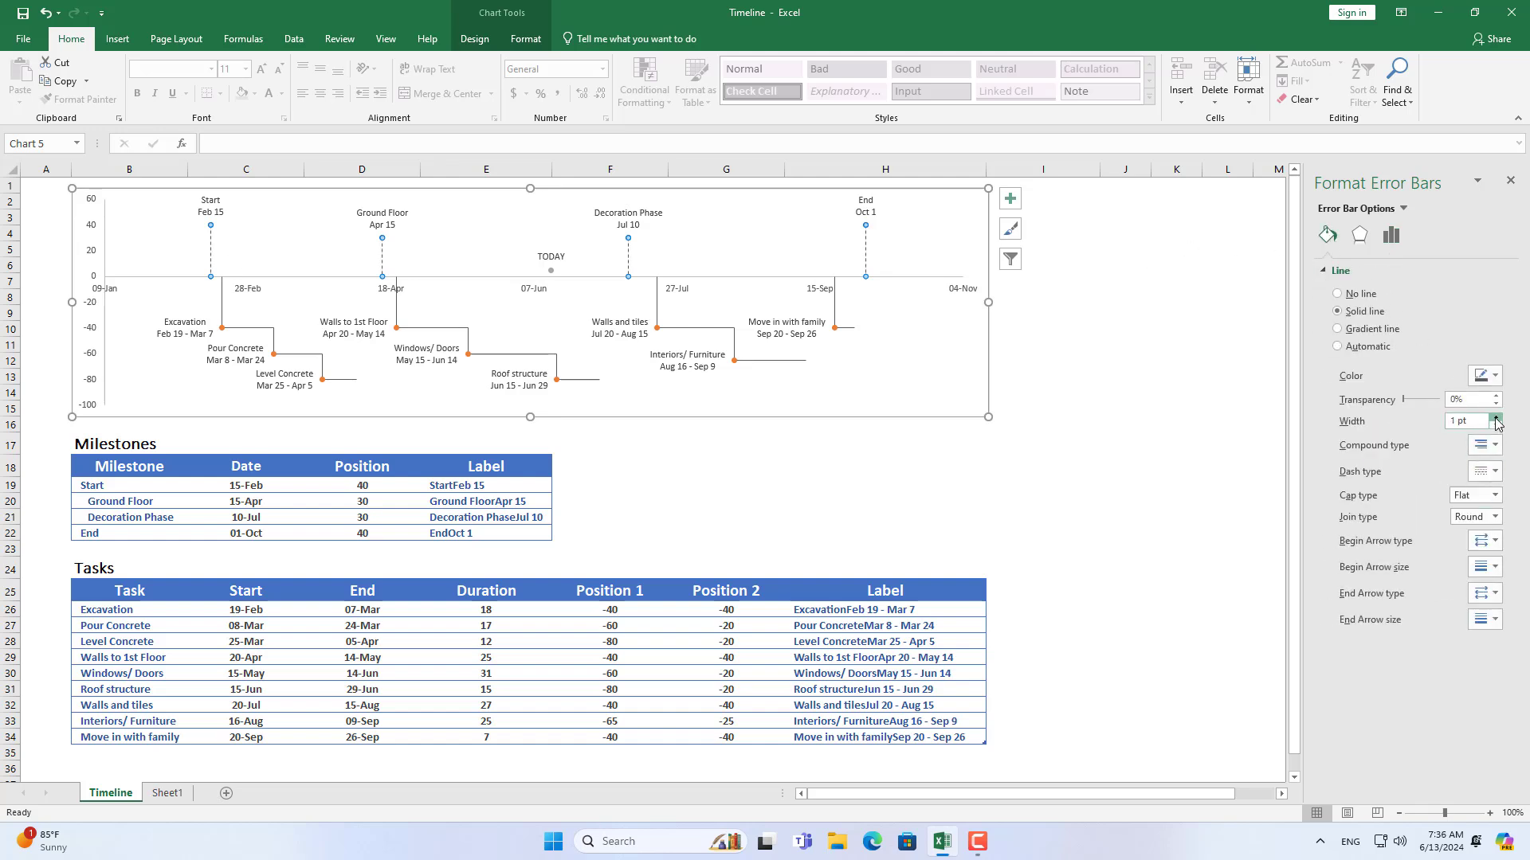